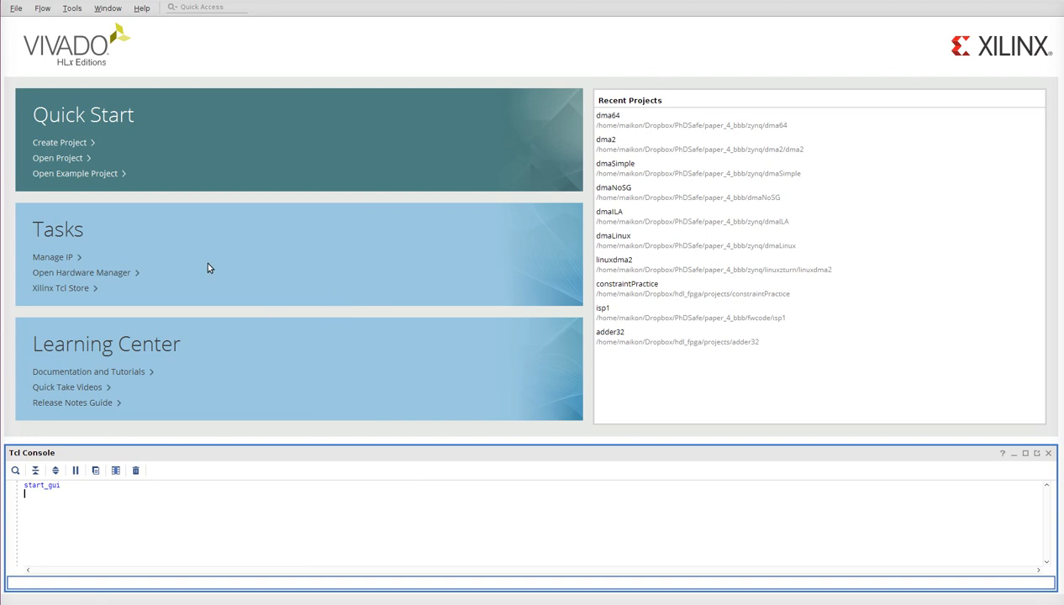
Start a new project named projILA, located in the Documents folder of the home directory.
left_click(85, 145)
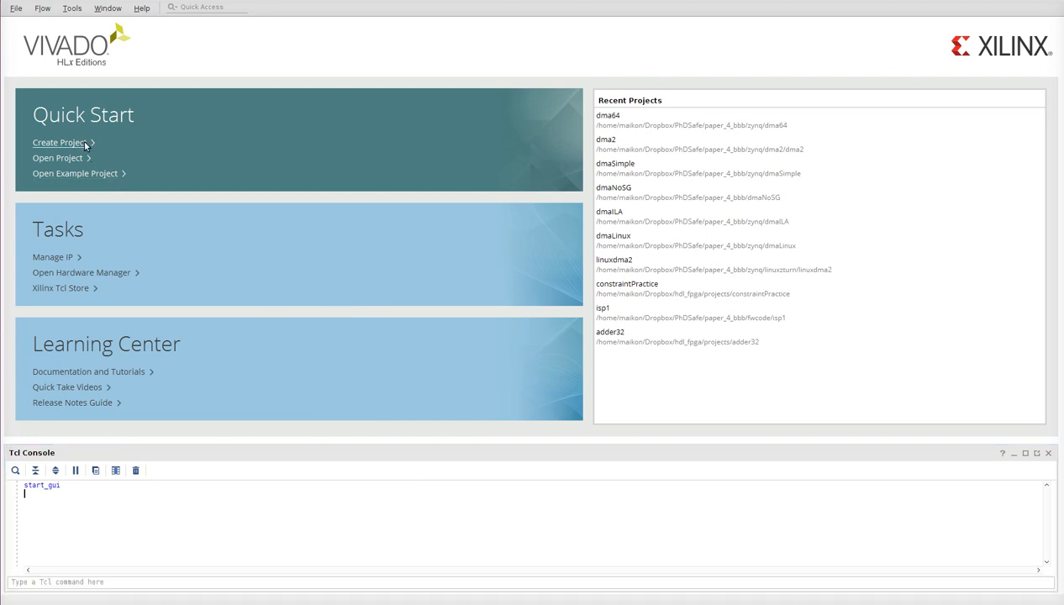
left_click(604, 487)
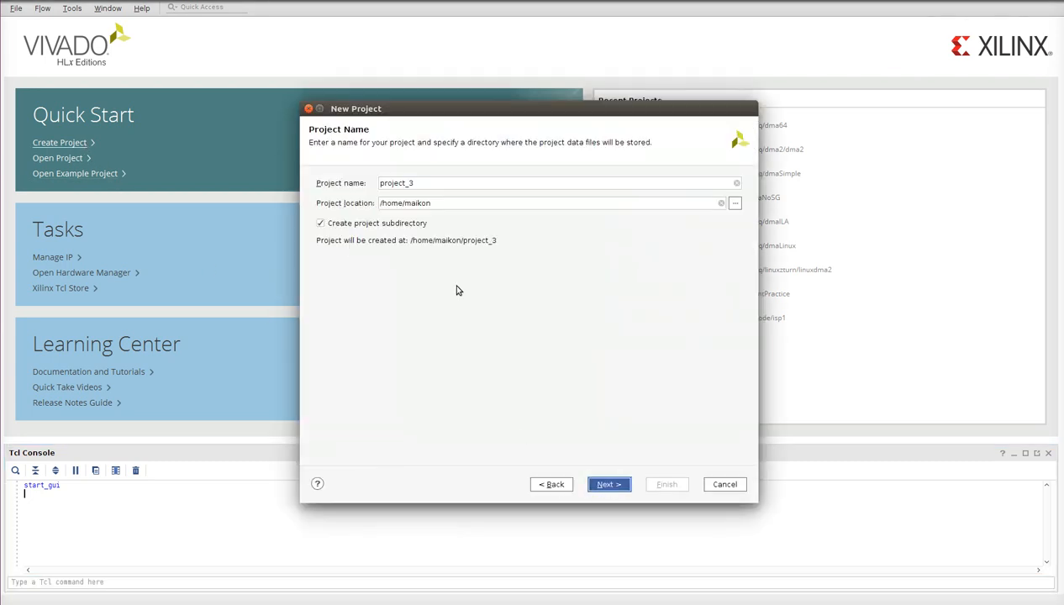
left_click(736, 204)
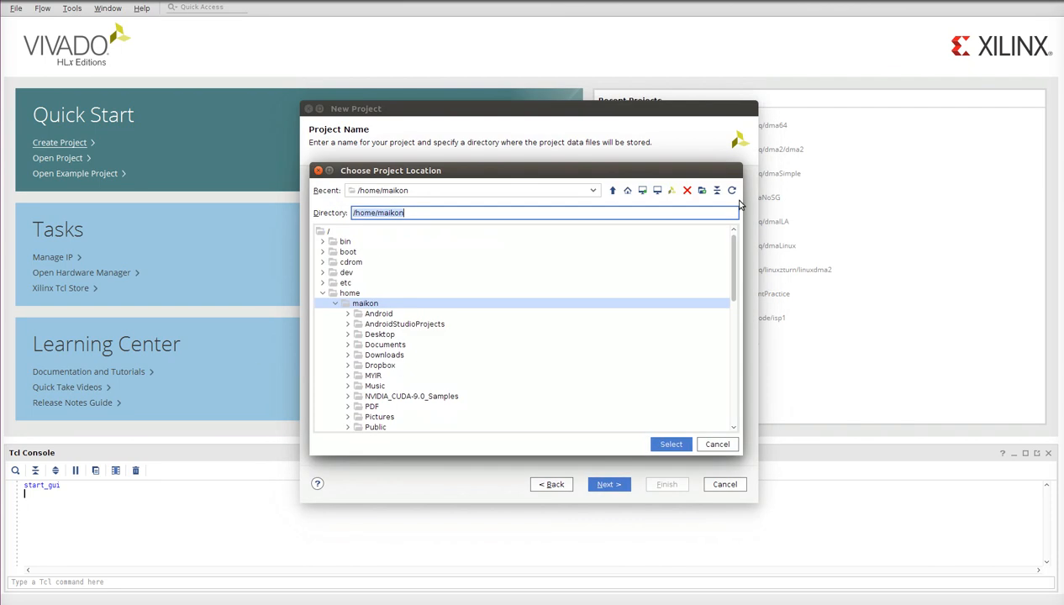
left_click(385, 345)
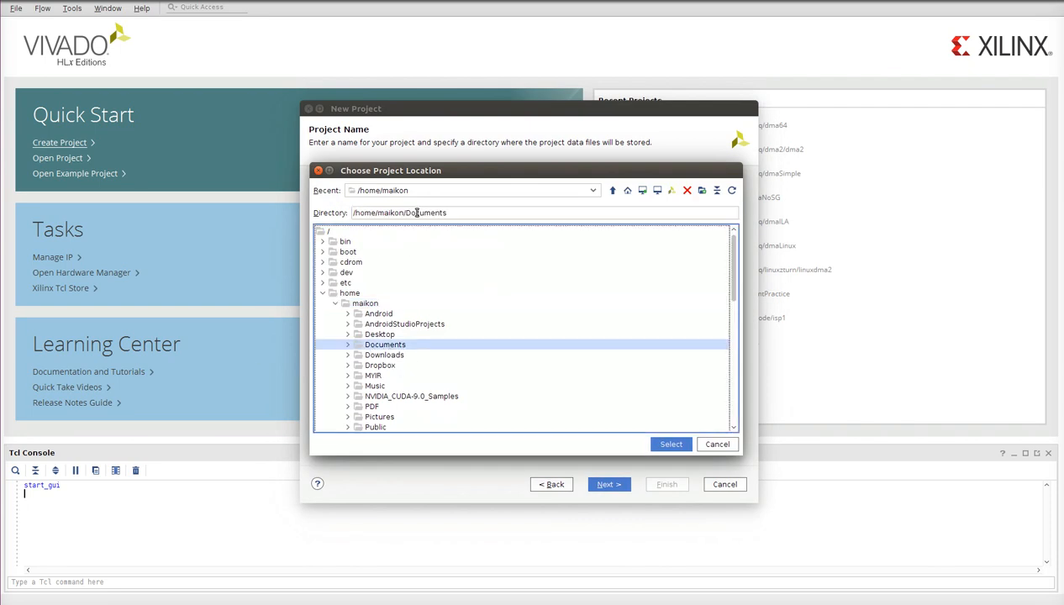
left_click(672, 444)
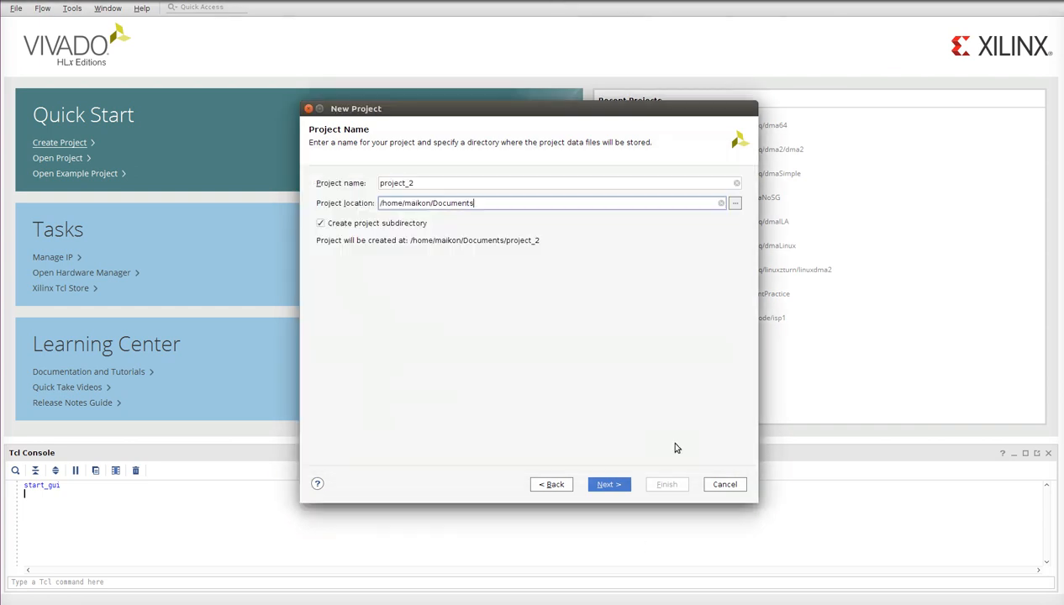
left_click(440, 185)
double_click(440, 185)
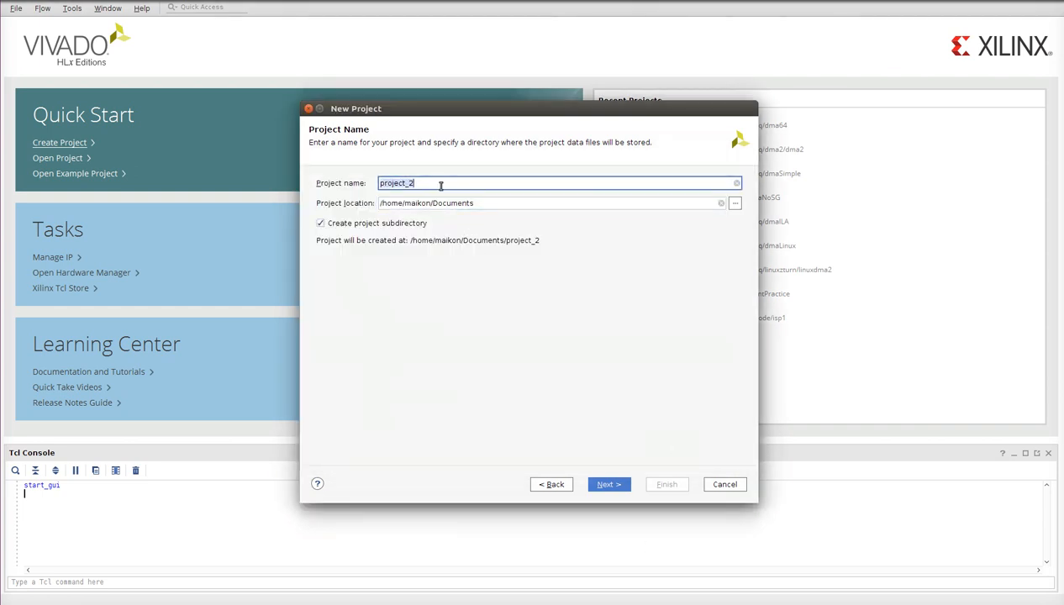
type("projILA")
left_click(609, 484)
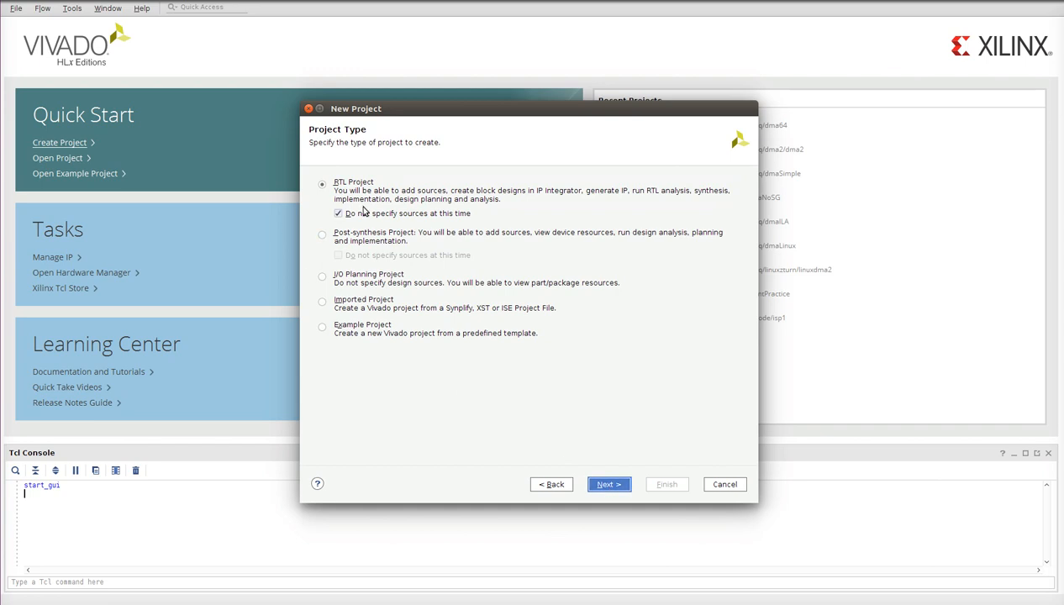
Create it as an RTL project without sources, targeting the Z-turn Board (MYS-7Z020-C).
left_click(609, 485)
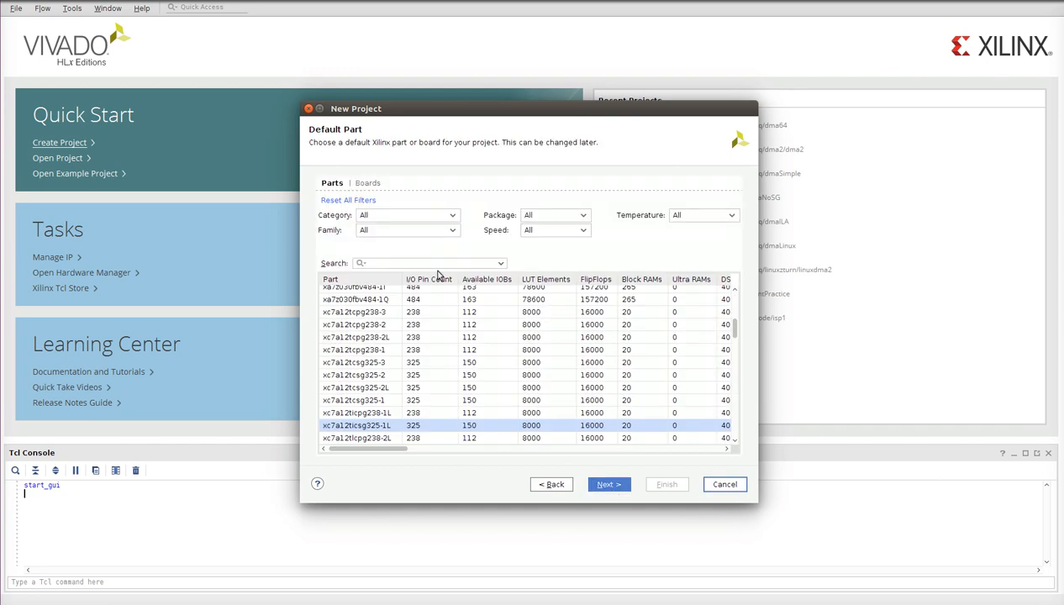
left_click(368, 184)
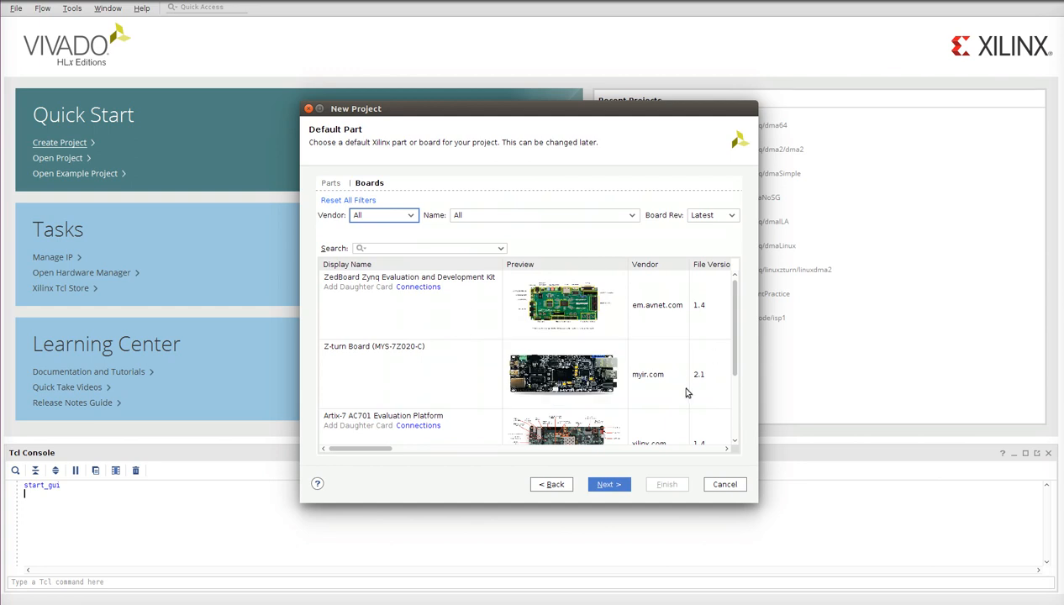
left_click(395, 373)
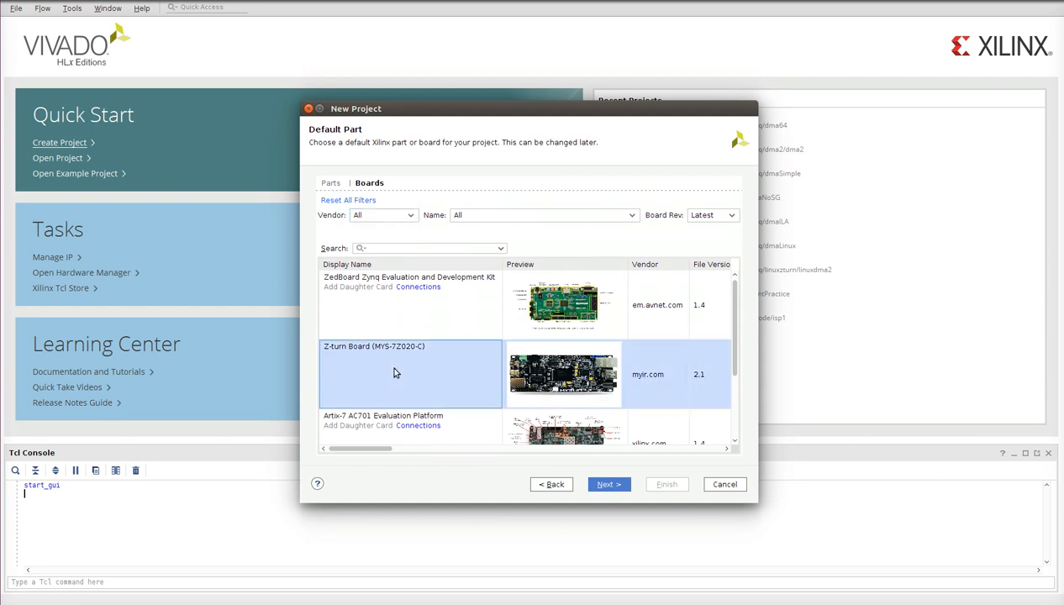
left_click(609, 485)
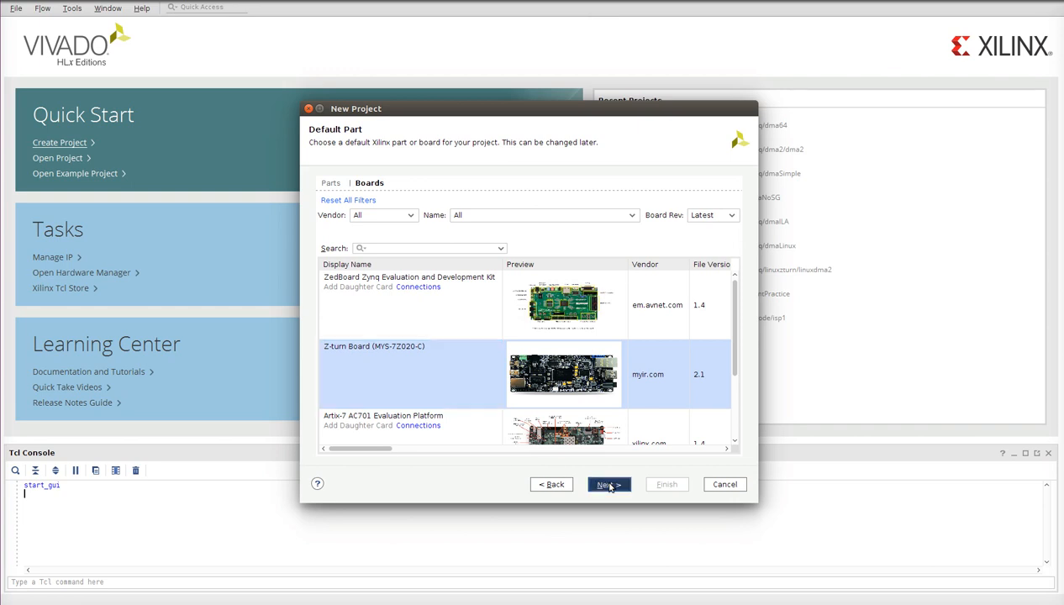
left_click(661, 486)
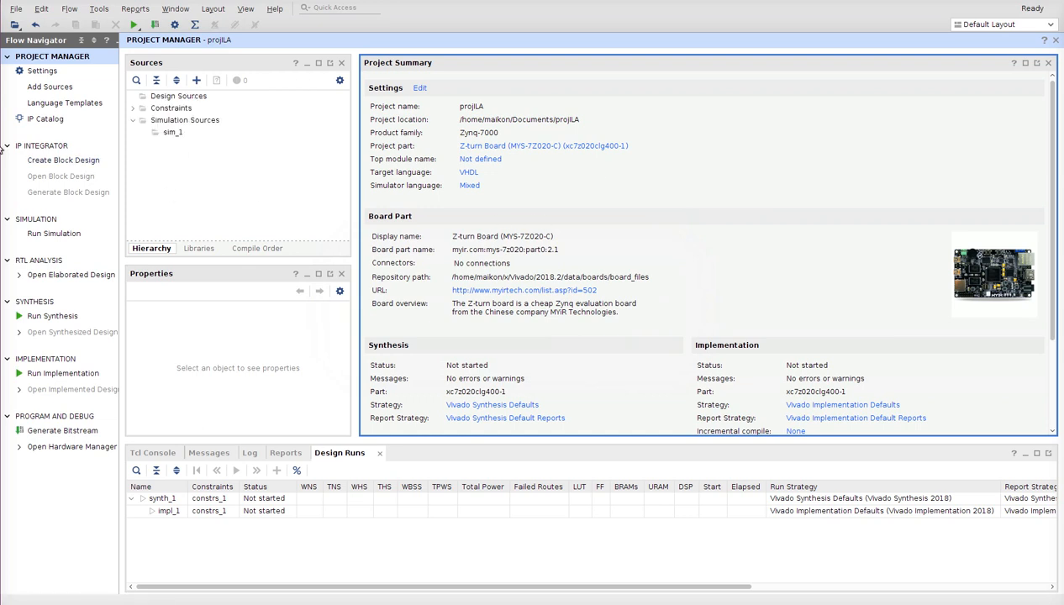
Create the block design design_1 and add a ZYNQ7 Processing System to it.
left_click(64, 161)
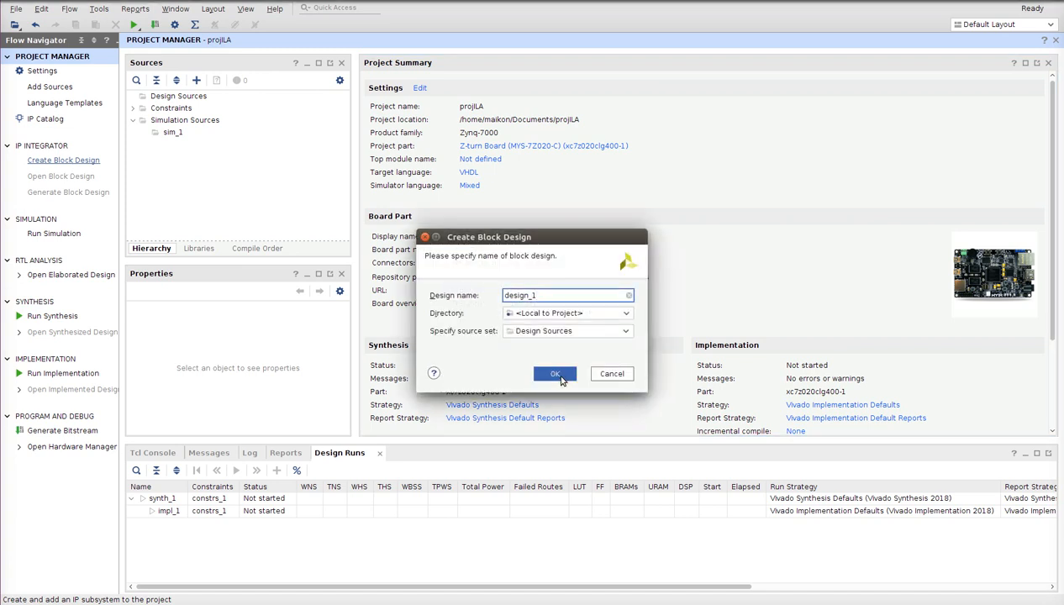
left_click(555, 373)
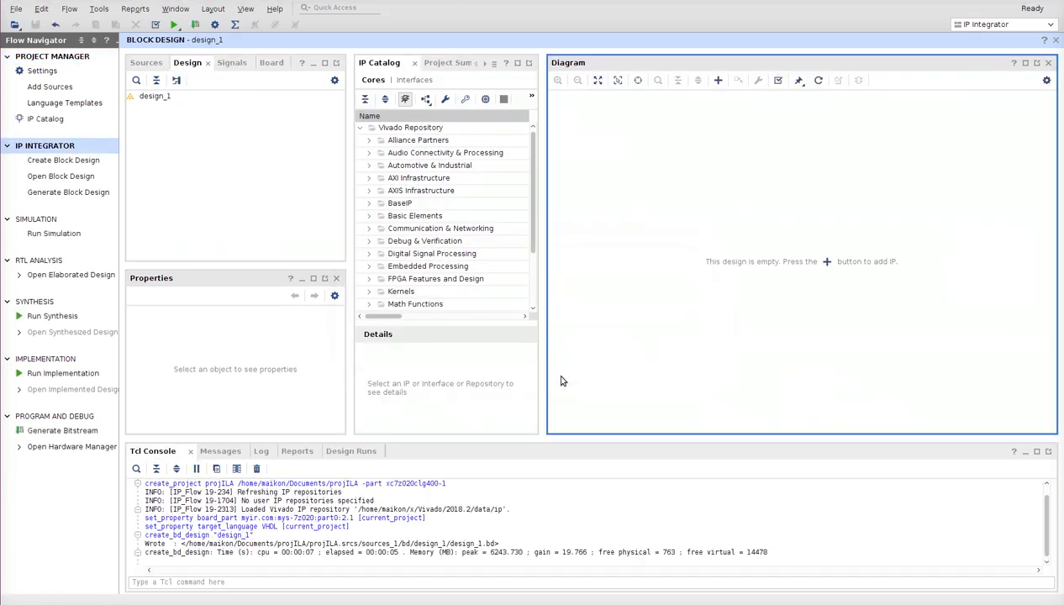
left_click(827, 262)
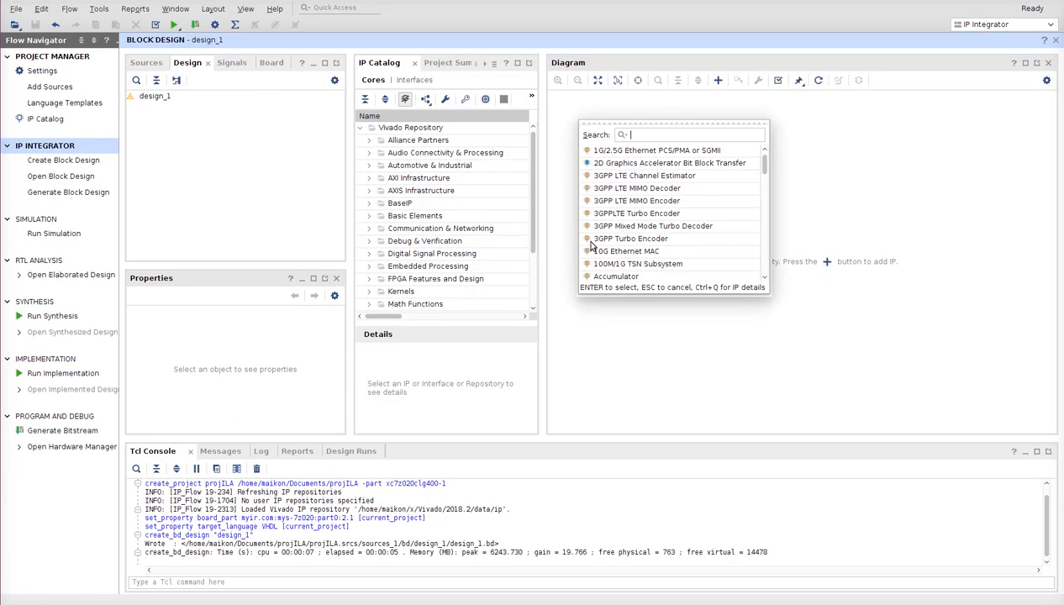
type("zyn")
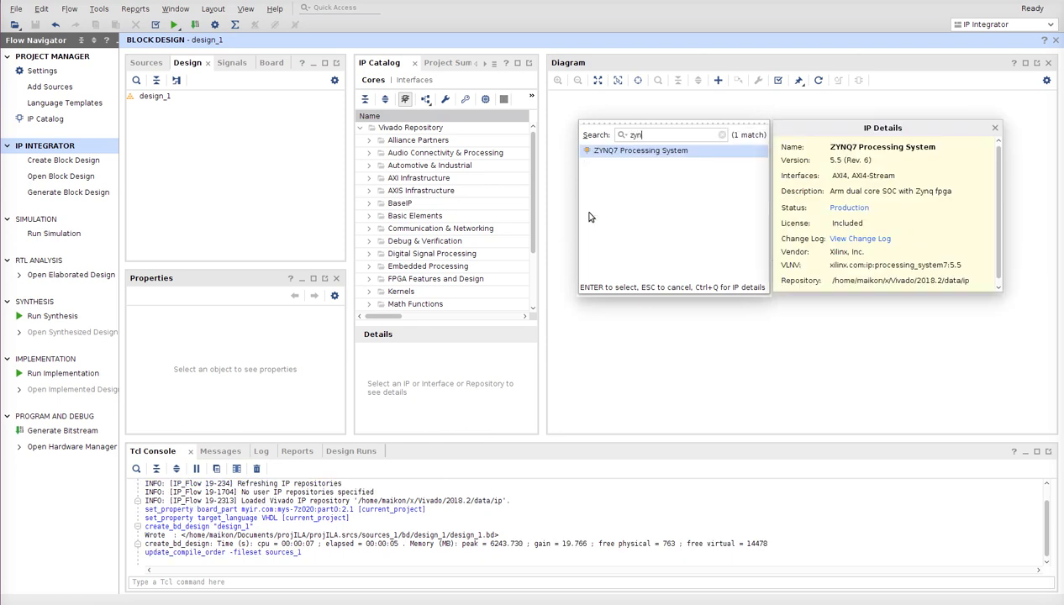
double_click(628, 152)
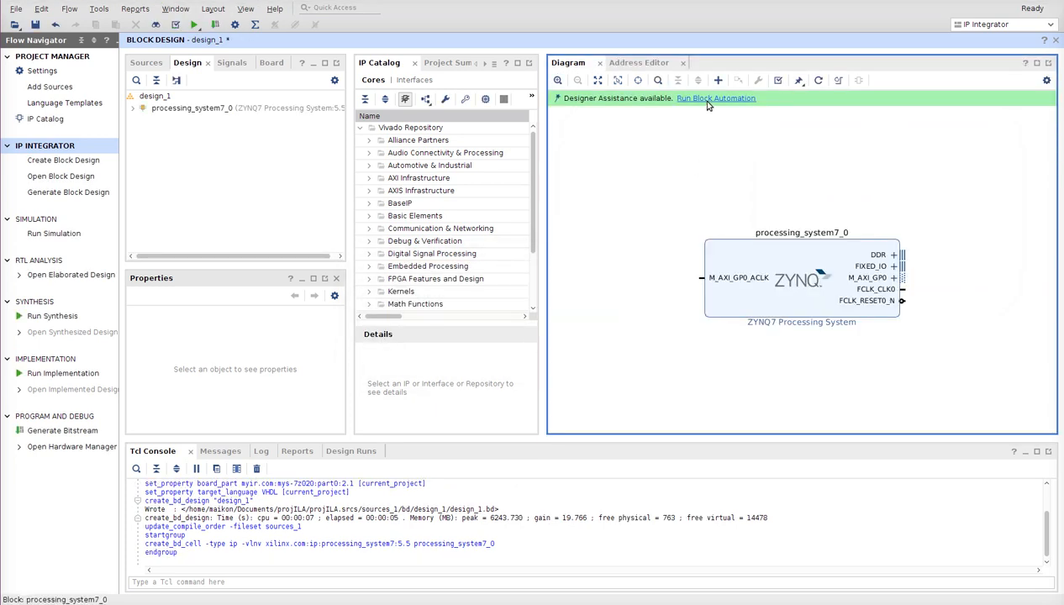
Run block automation on the Zynq processing system with the board preset applied, and save the block design.
left_click(707, 99)
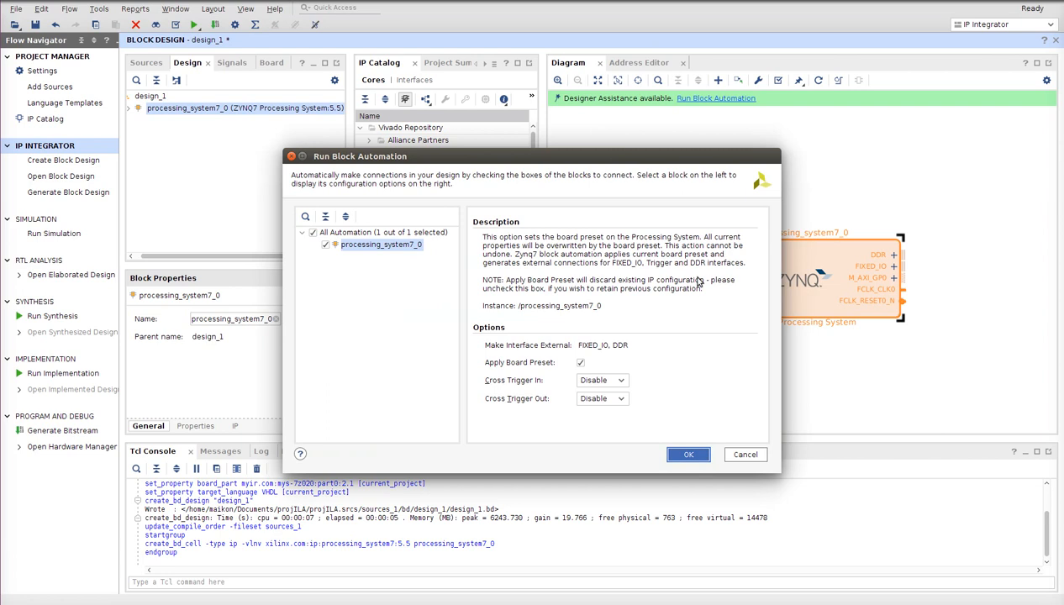
left_click(688, 455)
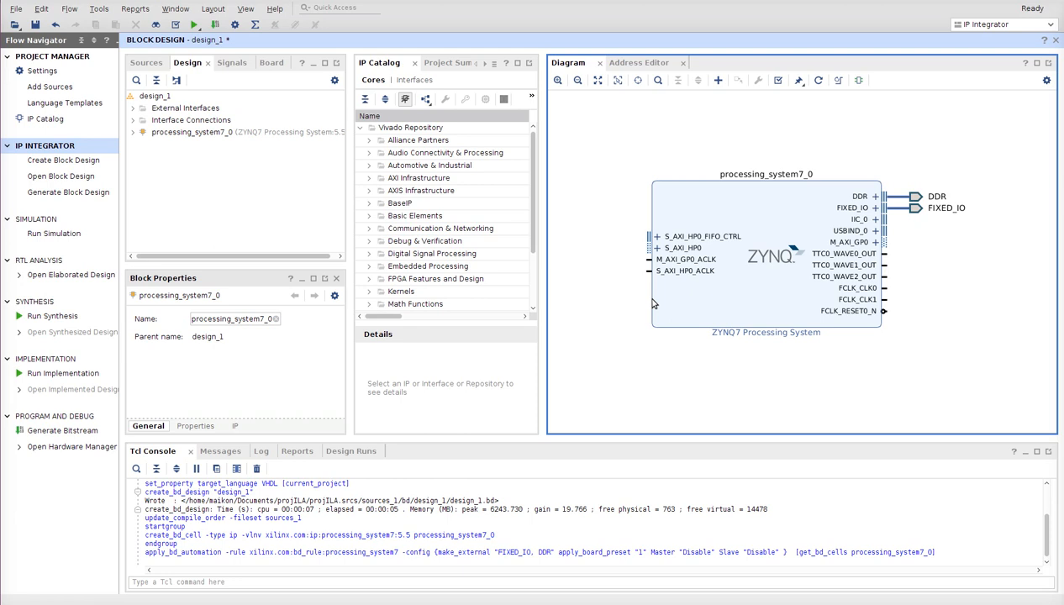
left_click(1037, 64)
left_click(35, 25)
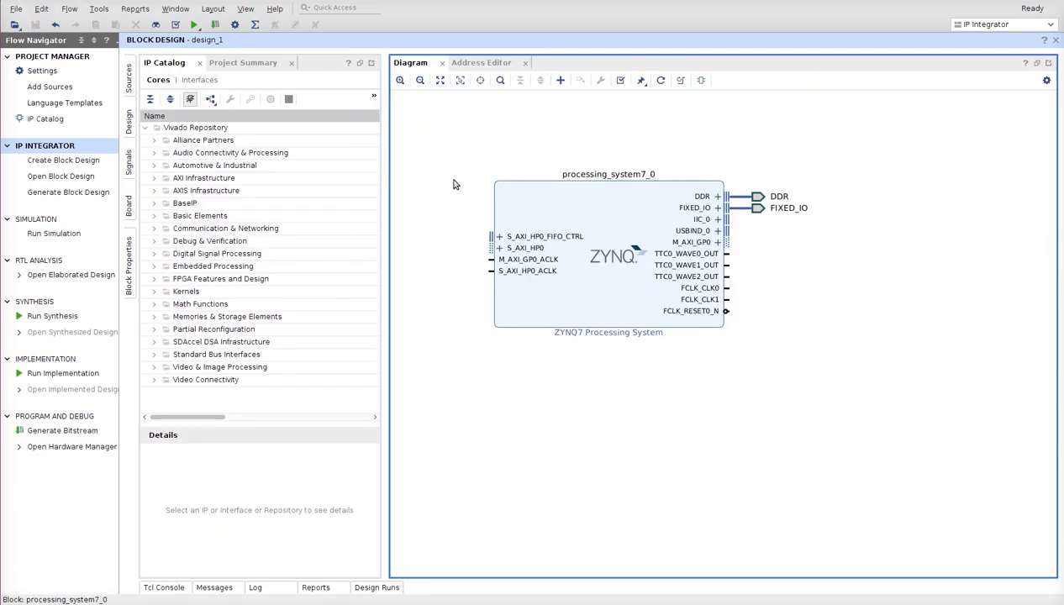
Add an AXI Direct Memory Access block to the diagram.
left_click_drag(380, 231, 286, 220)
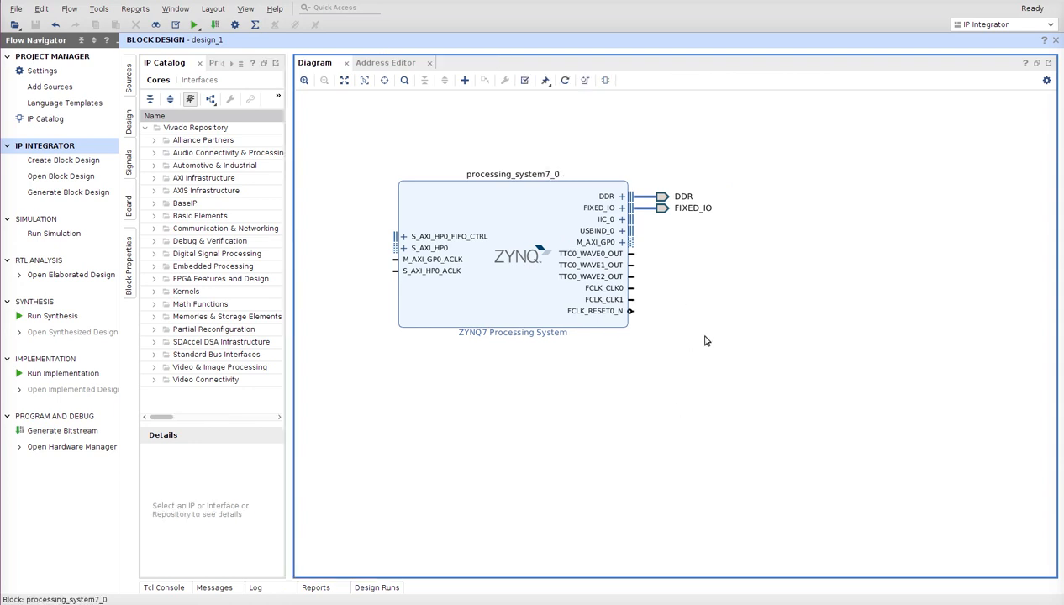
right_click(558, 388)
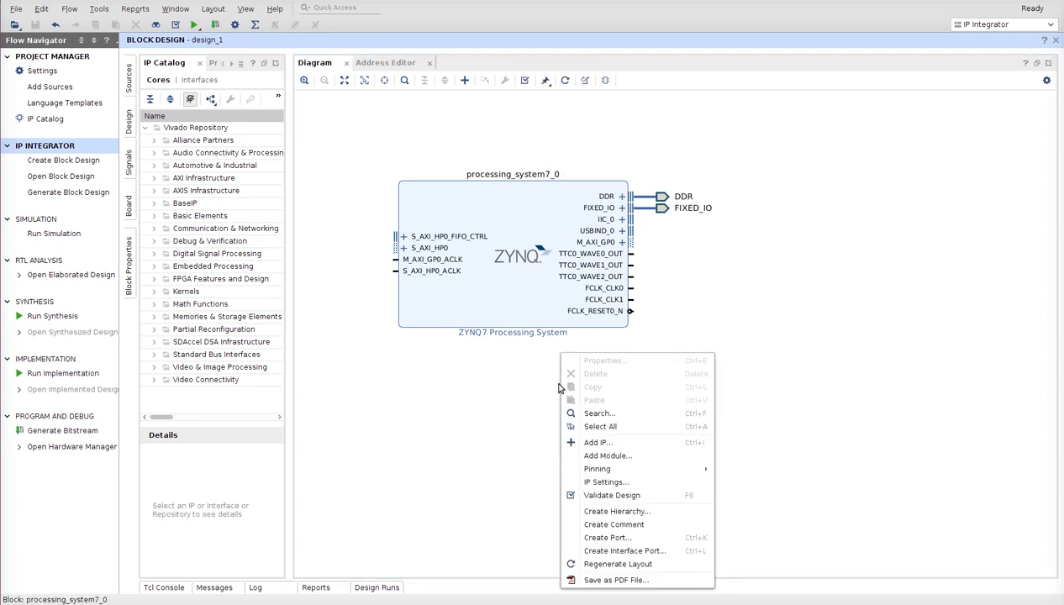
left_click(613, 441)
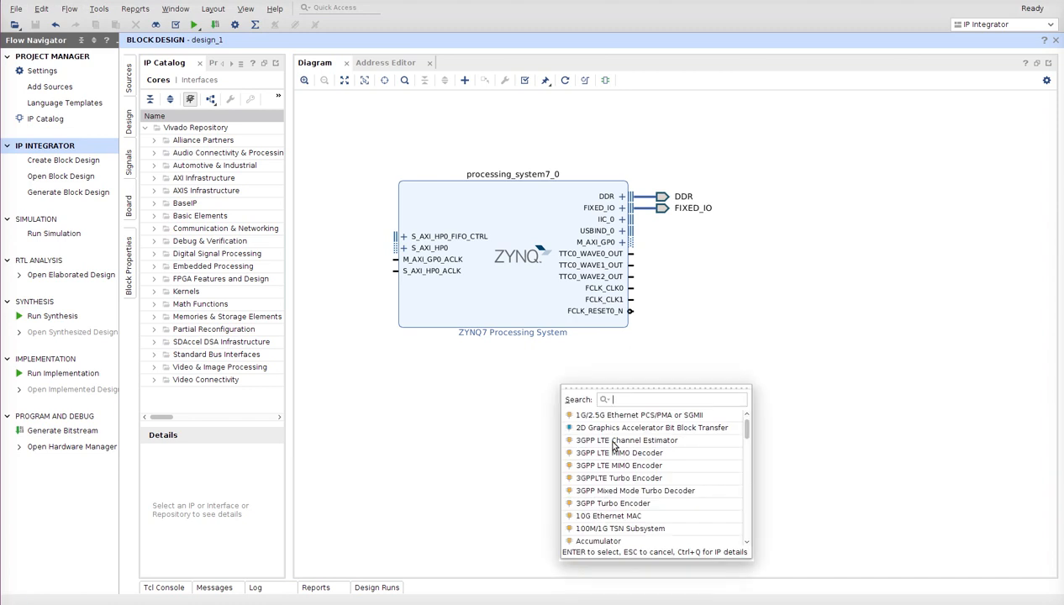
type("dma")
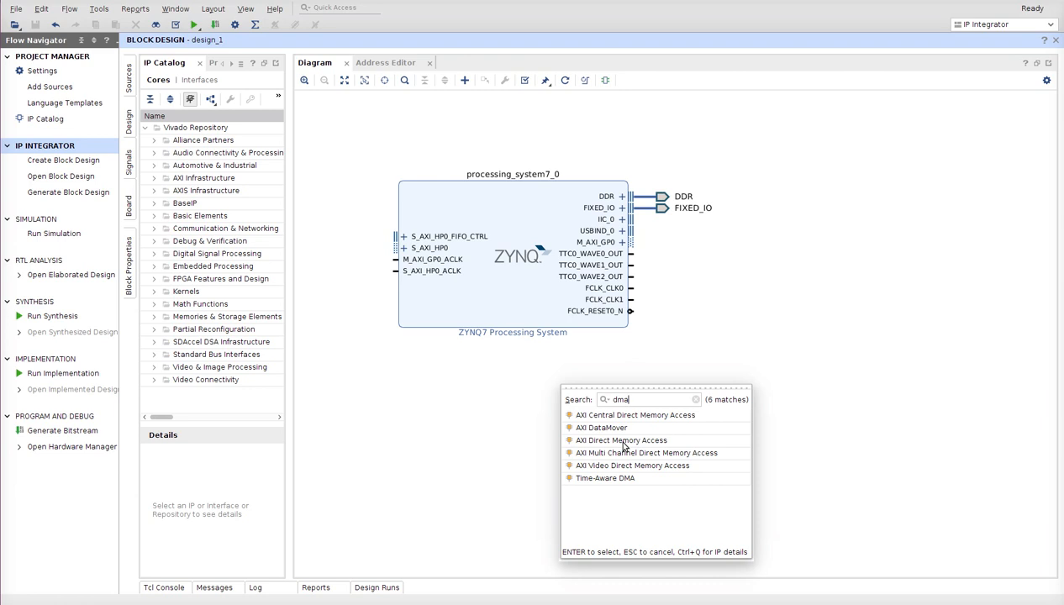
double_click(623, 441)
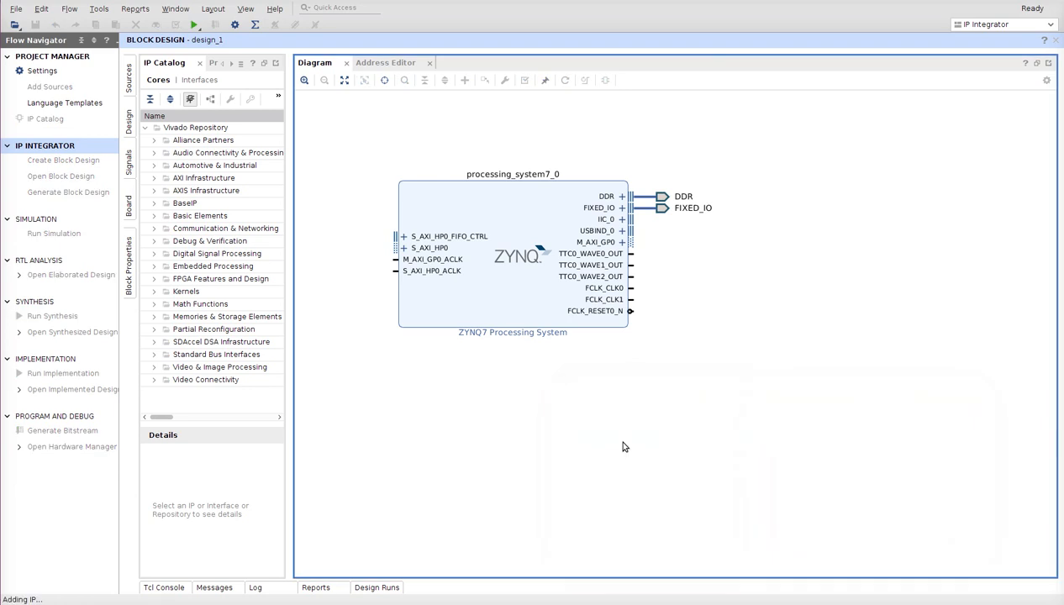
Disable the Scatter Gather Engine in the AXI Direct Memory Access block's configuration.
double_click(629, 346)
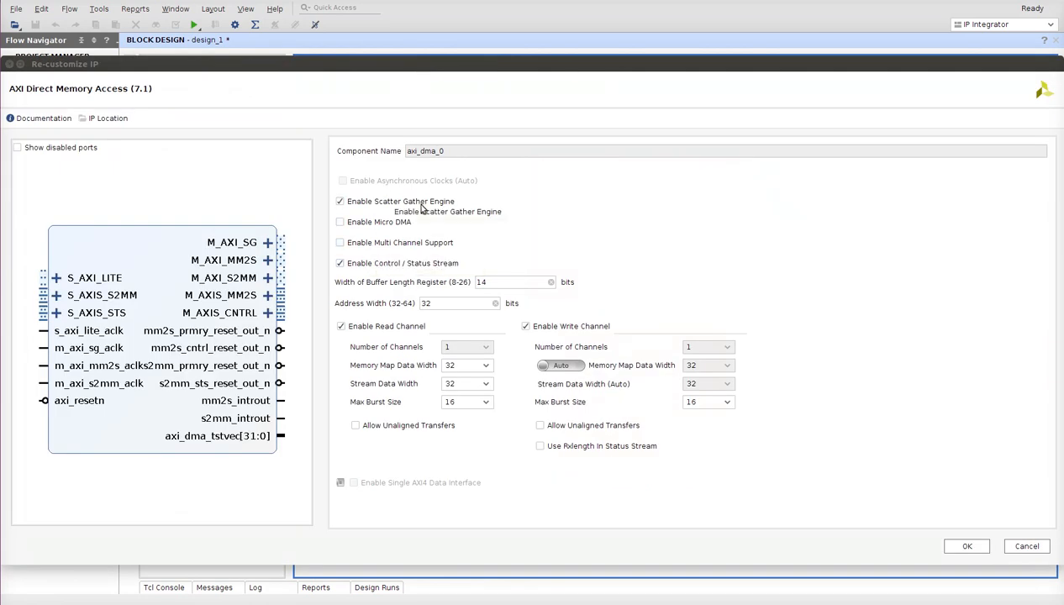
left_click(339, 203)
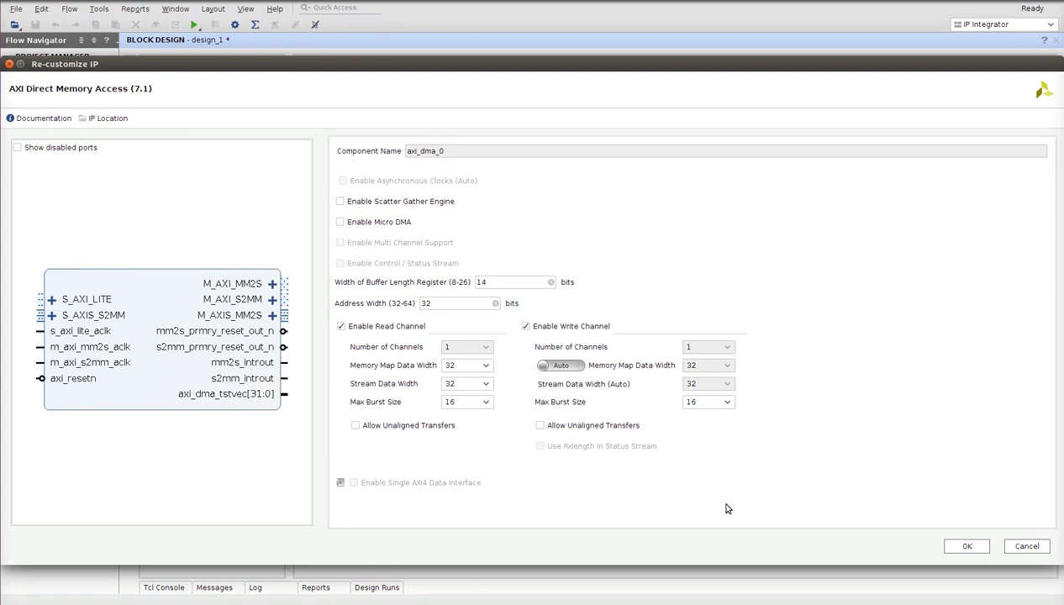
left_click(969, 547)
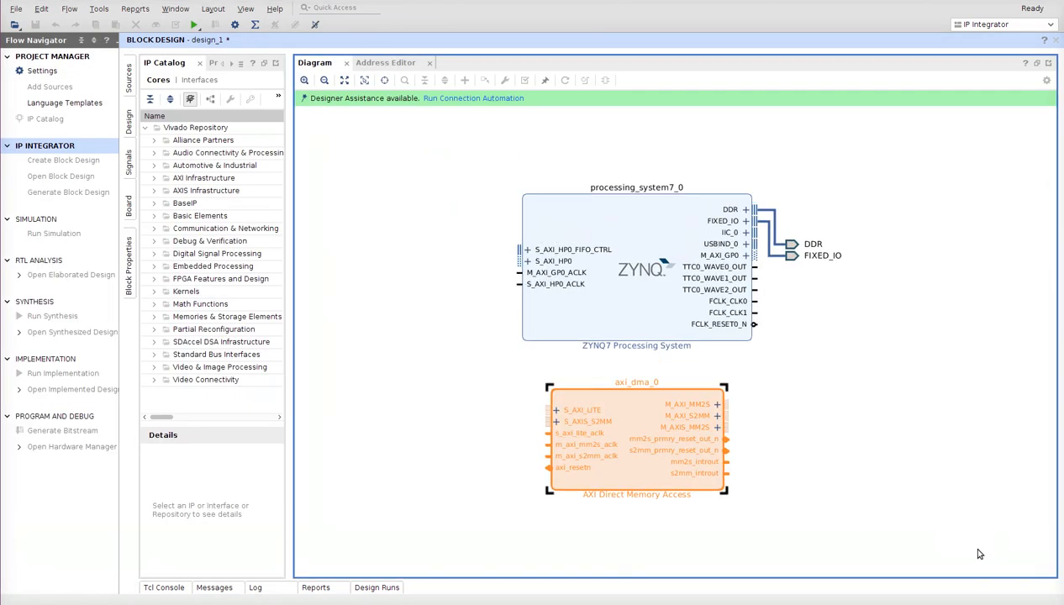
left_click(445, 388)
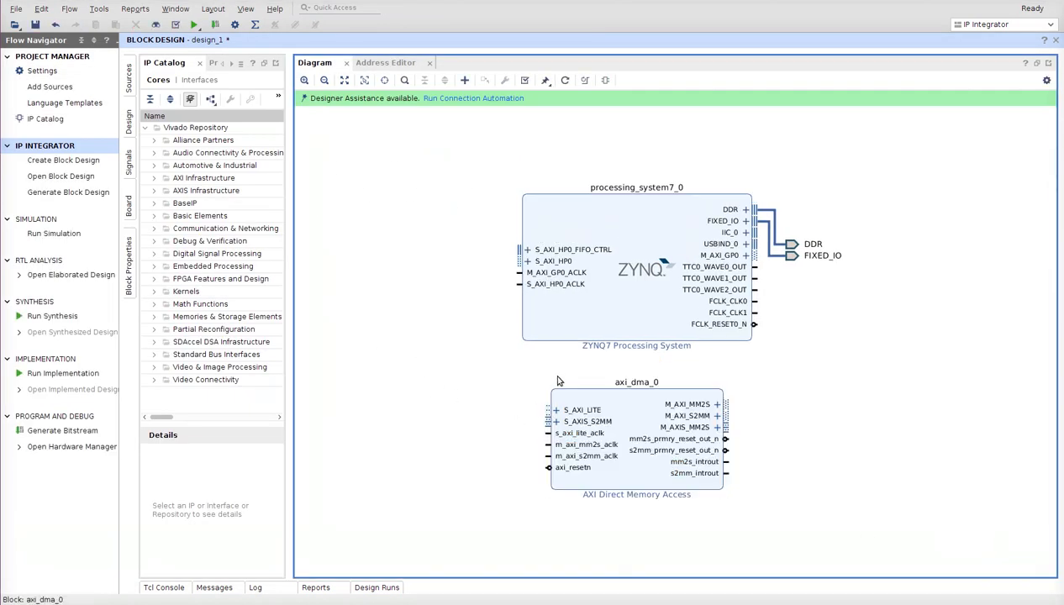
Add an AXI4-Stream Data FIFO to the diagram and move the DMA block above and to the left of it.
right_click(425, 376)
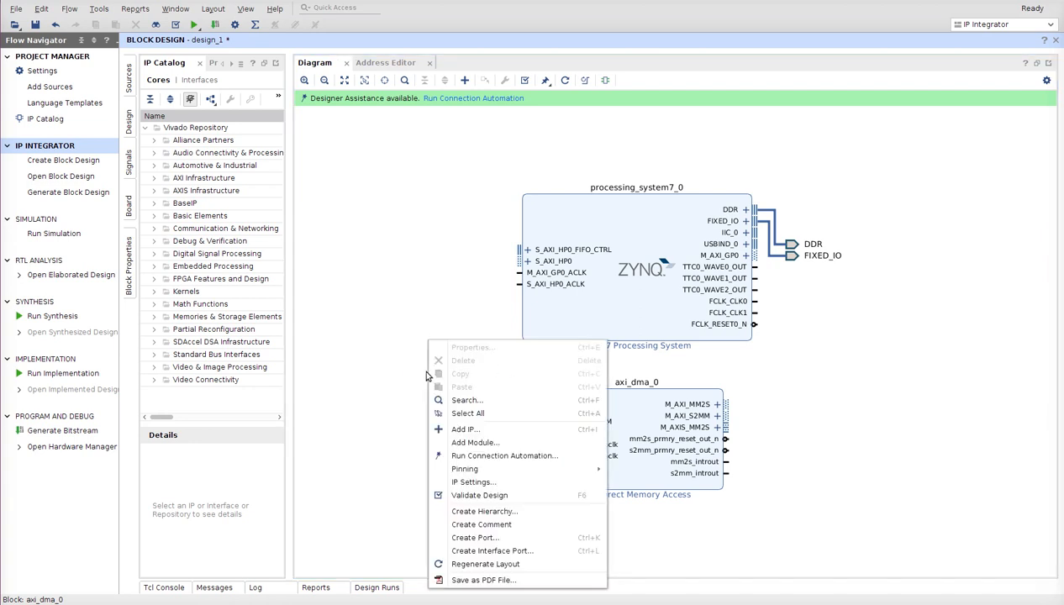
left_click(492, 433)
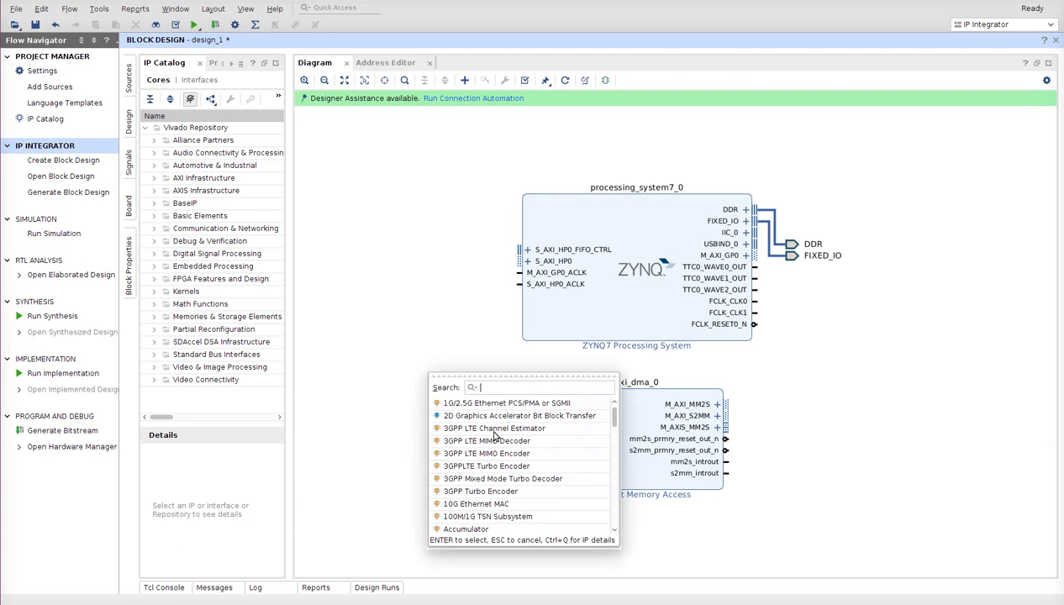
type("fi")
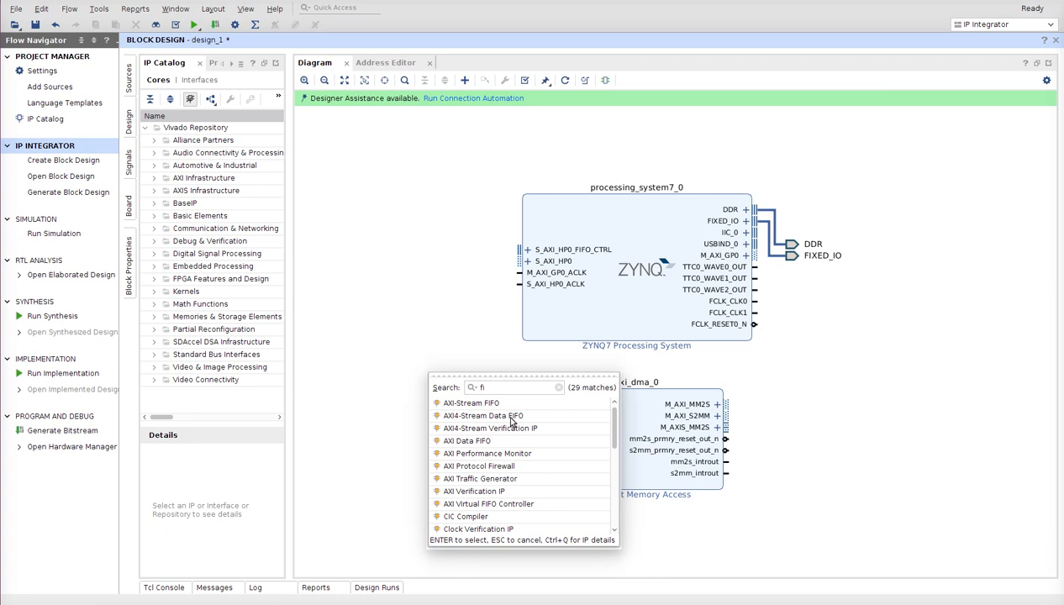
double_click(511, 416)
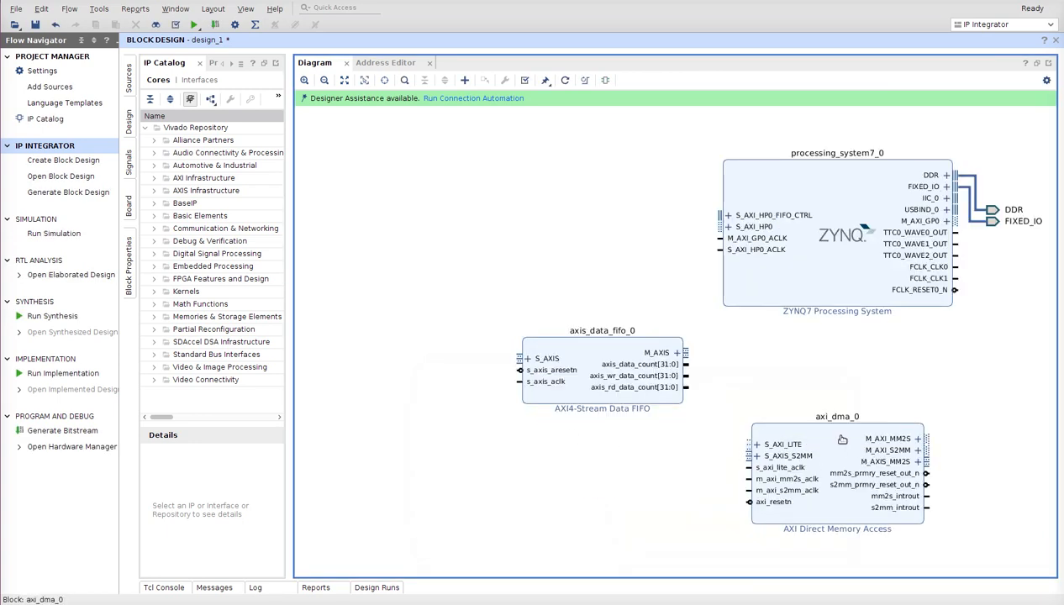
left_click_drag(839, 437, 485, 208)
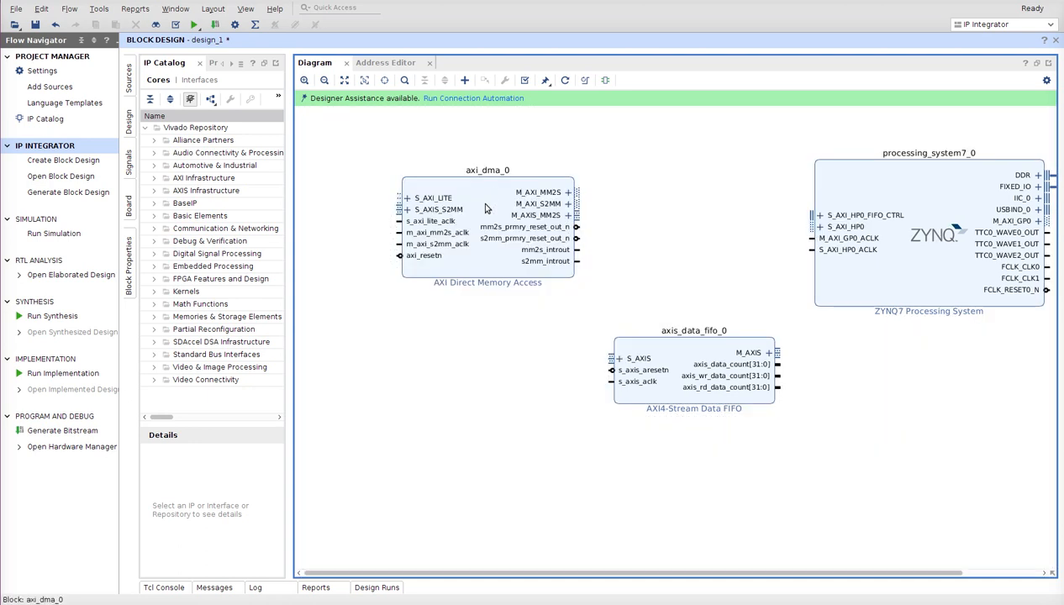
Run connection automation for all offered interfaces, including S_AXI_LITE and S_AXI_HP0, and repeat it to connect the DMA's M_AXI_S2MM.
left_click(488, 99)
left_click(315, 233)
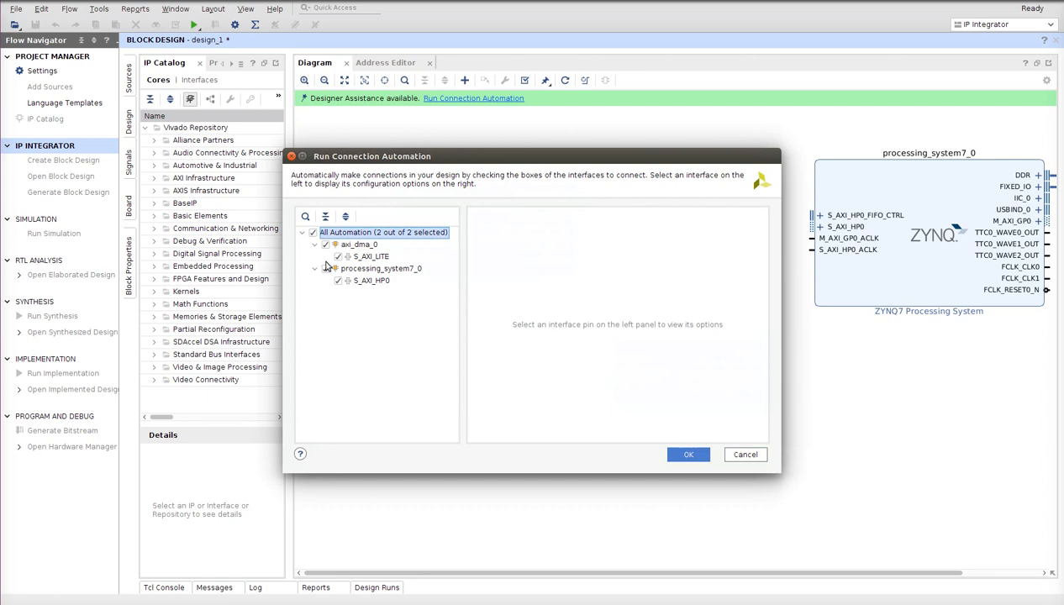
left_click(681, 454)
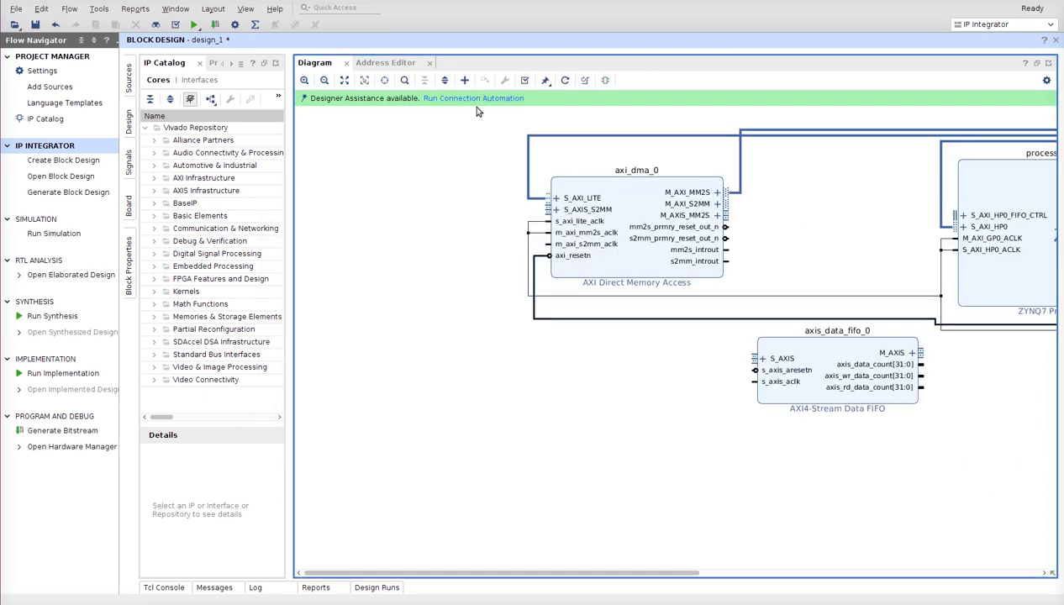
left_click(471, 98)
left_click(688, 454)
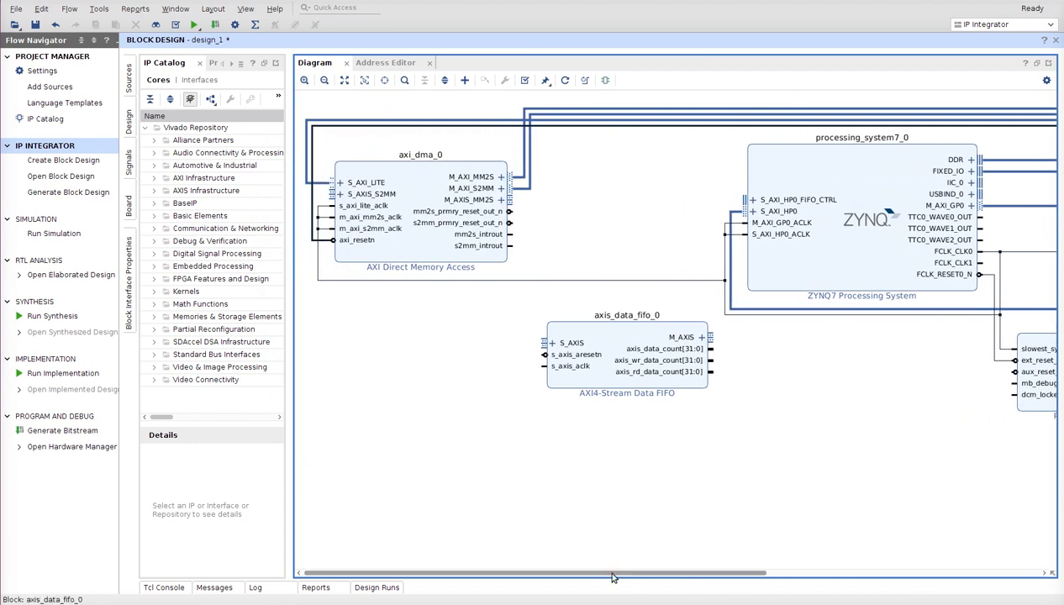
Regenerate the diagram layout and place the AXI4-Stream Data FIFO beneath the AXI Direct Memory Access block.
left_click(628, 333)
left_click_drag(615, 336, 476, 338)
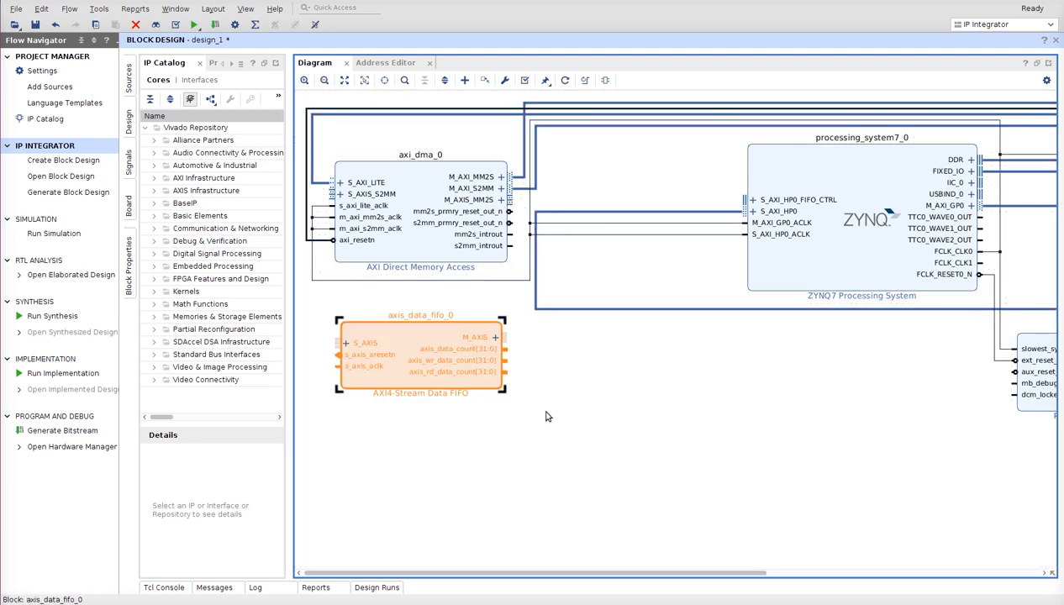
left_click(594, 440)
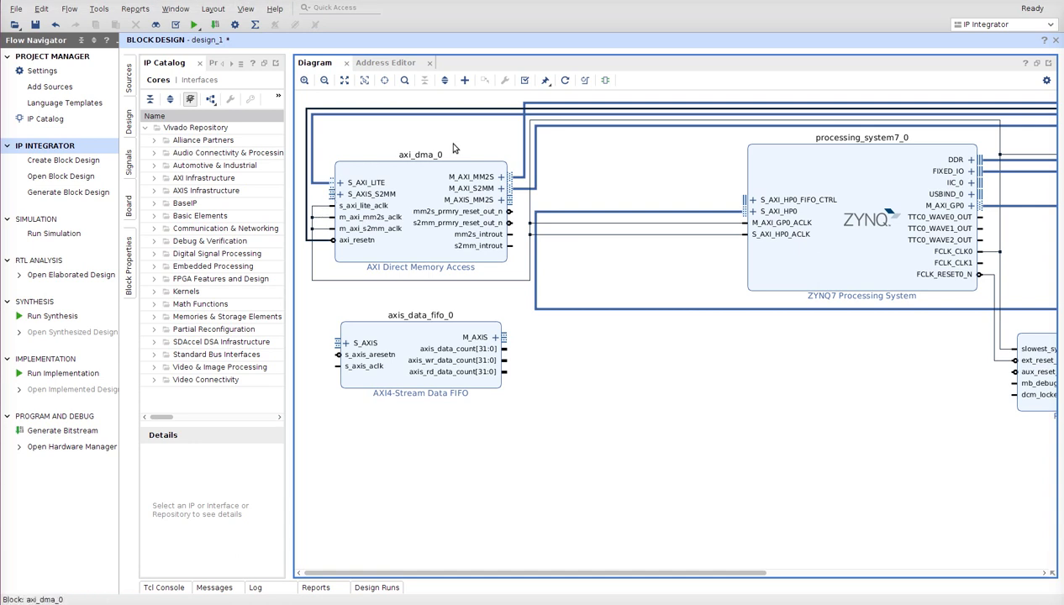
left_click(564, 81)
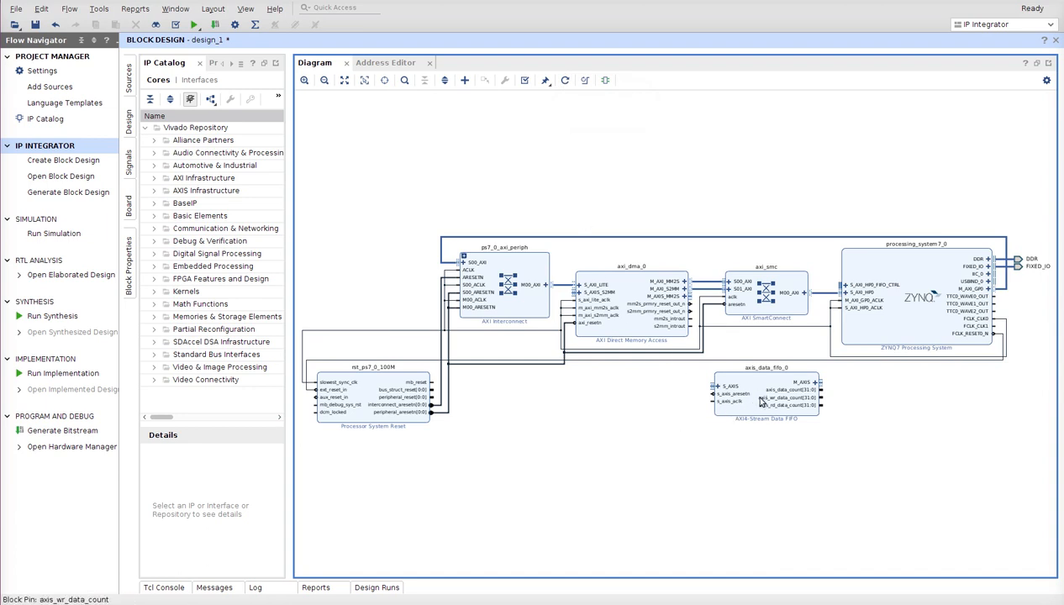
left_click_drag(761, 387, 625, 398)
Connect the DMA's M_AXIS_MM2S to the FIFO's S_AXIS and the FIFO's M_AXIS to the DMA's S_AXIS_S2MM.
left_click(305, 80)
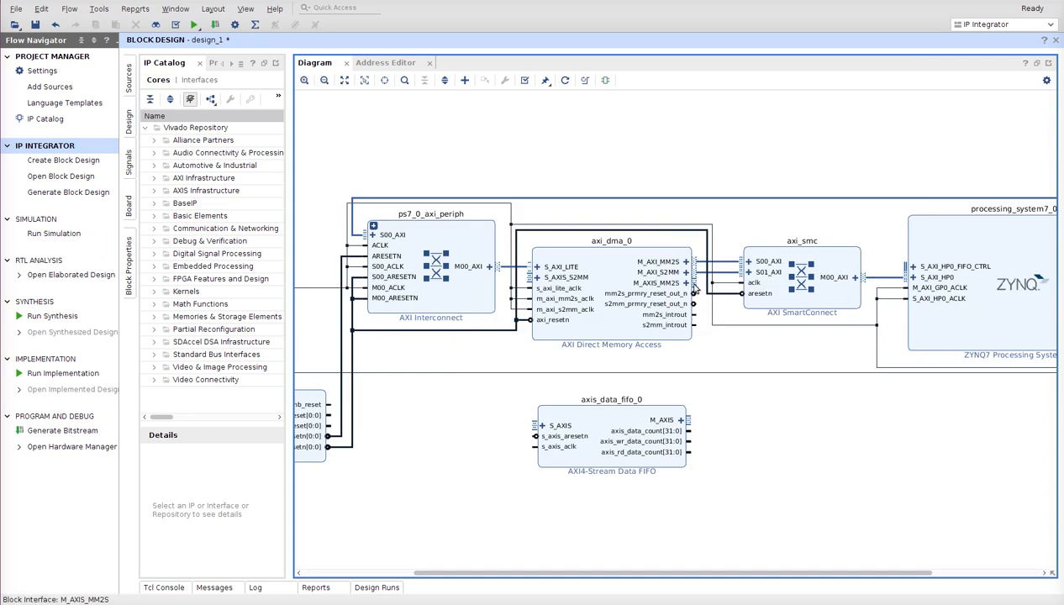
mouse_move(694, 288)
left_mouse_down()
mouse_move(706, 380)
mouse_move(691, 417)
mouse_move(533, 425)
left_mouse_up()
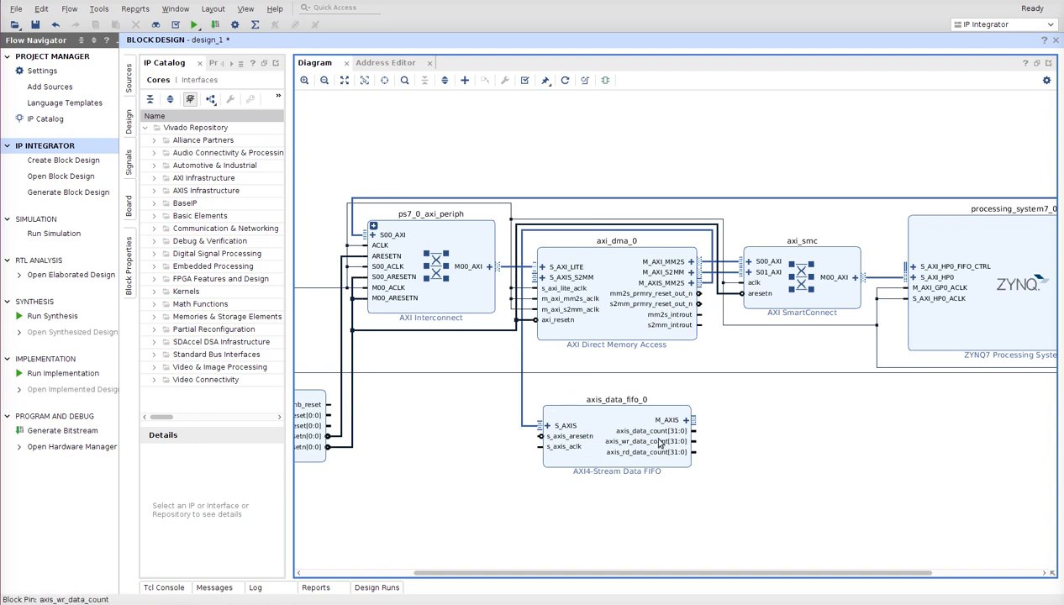
mouse_move(693, 420)
left_mouse_down()
mouse_move(711, 370)
mouse_move(542, 277)
left_mouse_up()
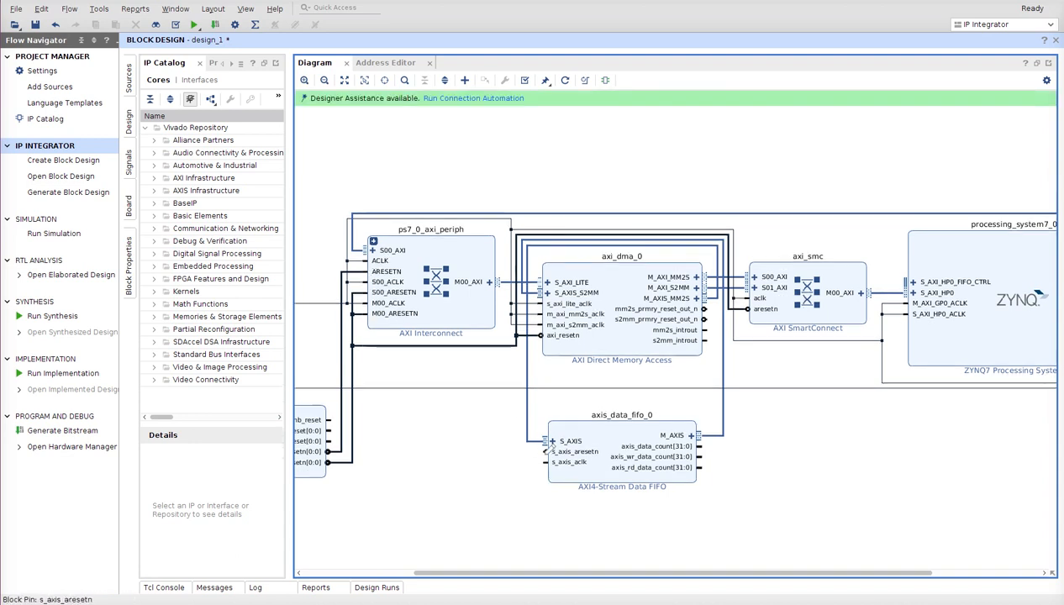
Connect the FIFO's s_axis_aclk and s_axis_aresetn to the DMA's clock and reset nets, and save the block design.
left_click_drag(552, 462, 516, 345)
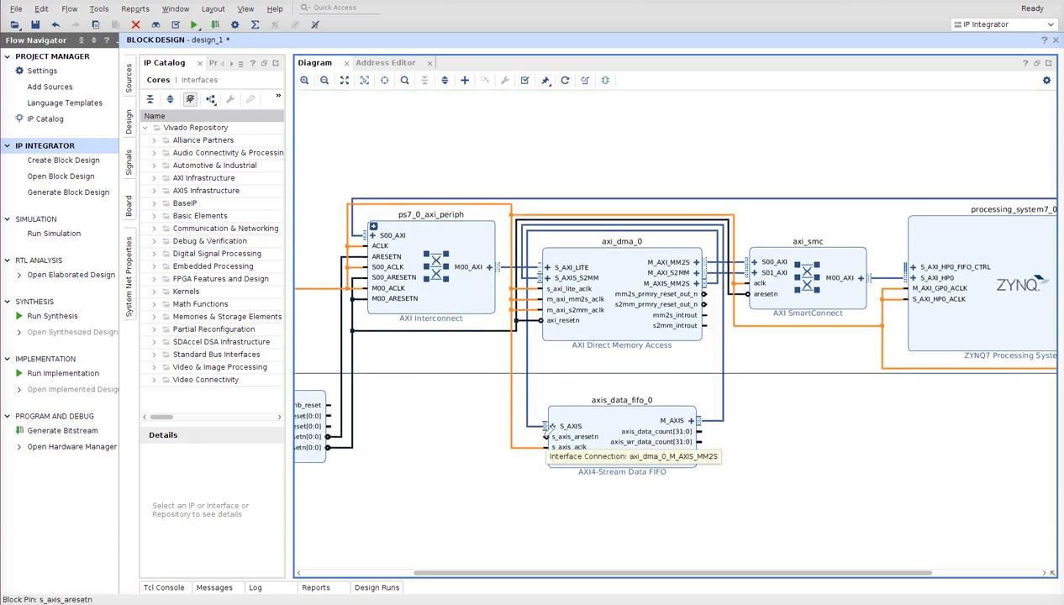
left_click_drag(543, 428, 538, 330)
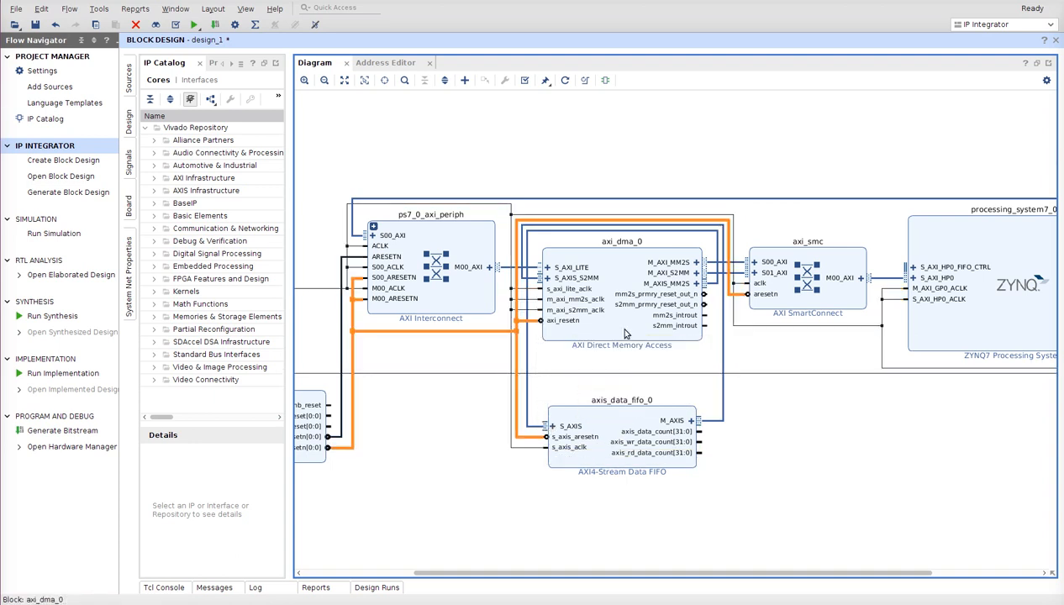
left_click(55, 25)
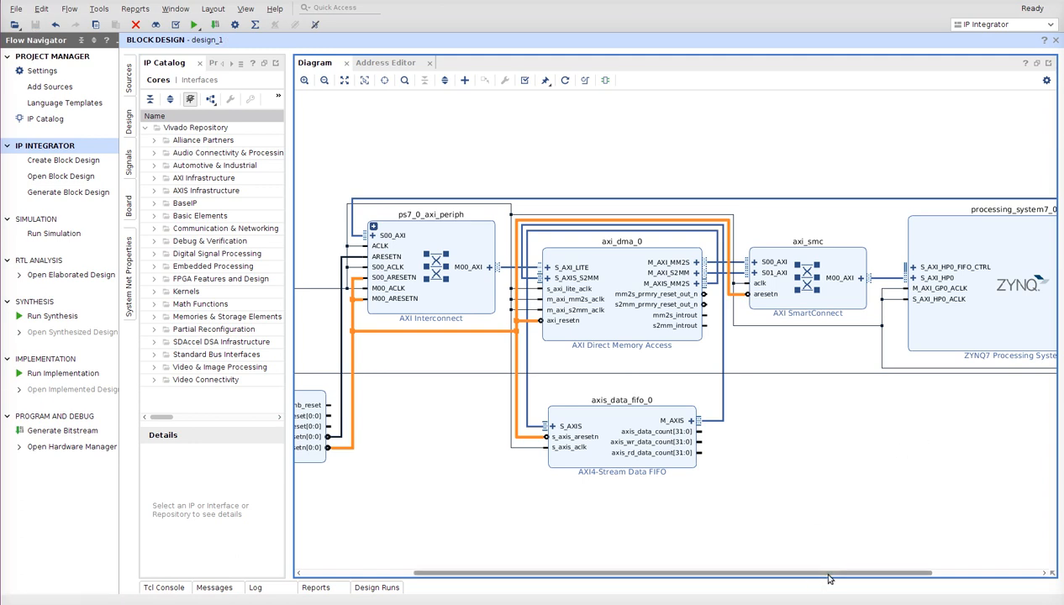
Enable Fabric Interrupts with the IRQ_F2P[15:0] port in the ZYNQ7 Processing System's configuration, and save the block design.
left_click_drag(813, 574, 837, 573)
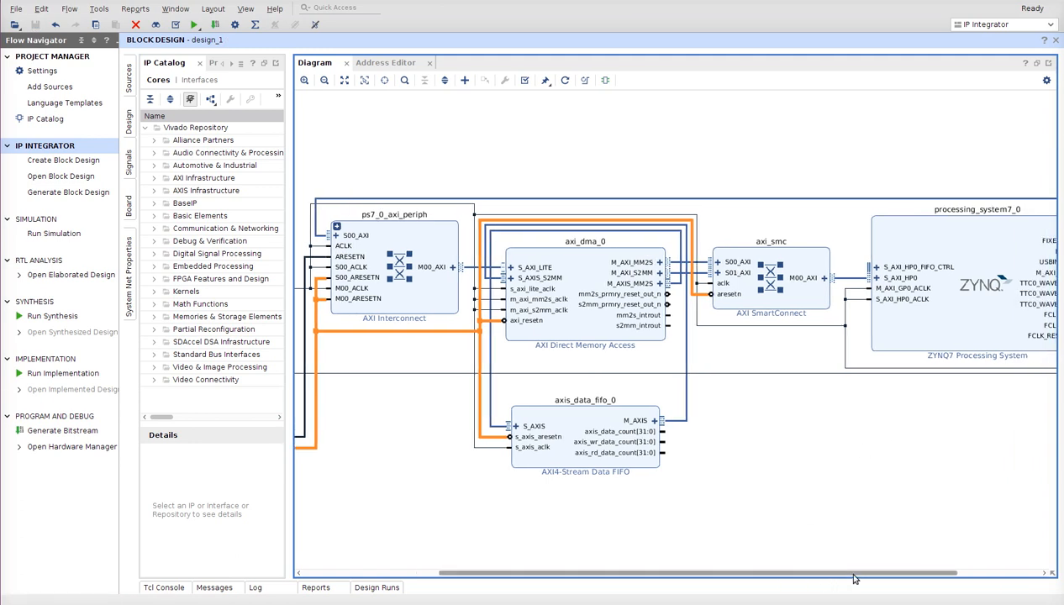
double_click(905, 330)
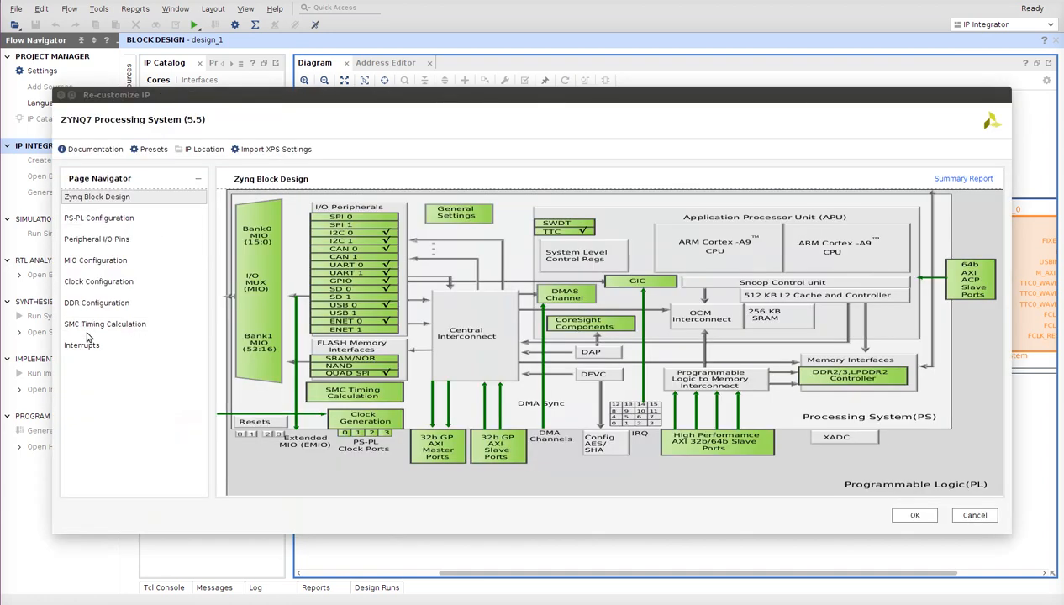
left_click(85, 342)
left_click(230, 245)
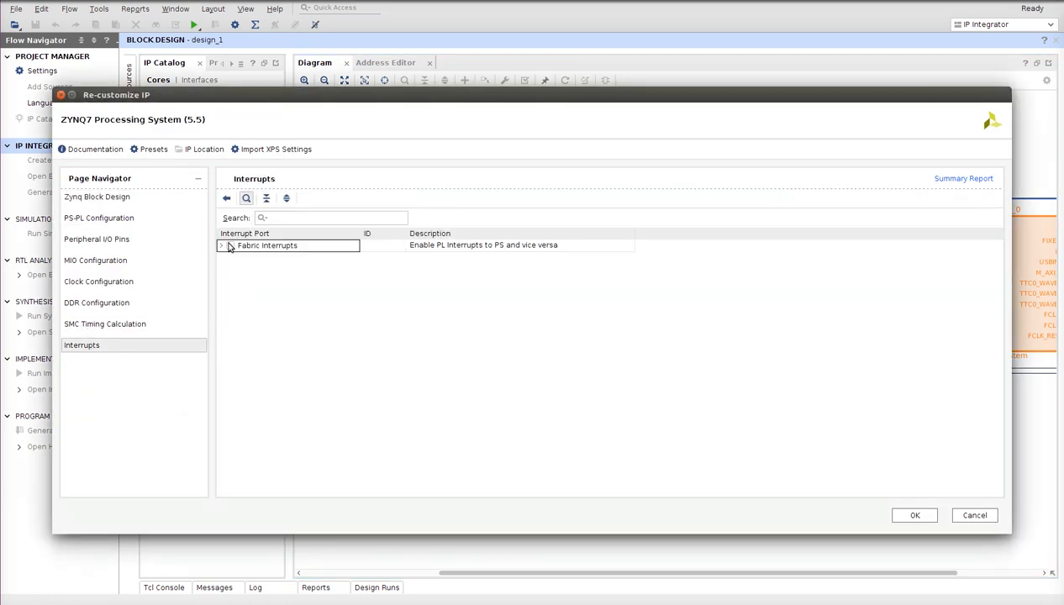
left_click(221, 246)
left_click(231, 258)
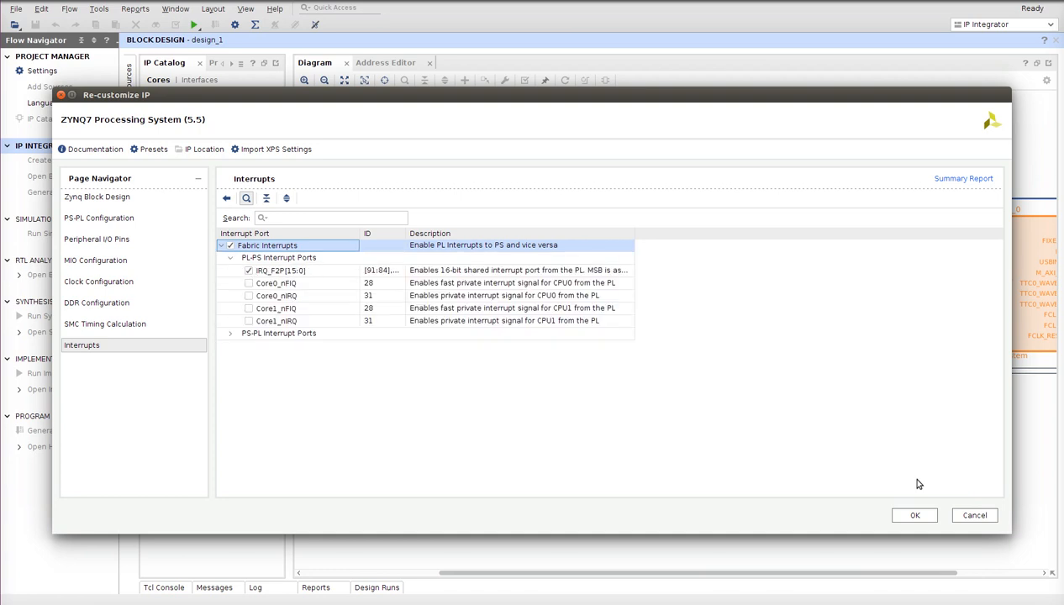
left_click(916, 515)
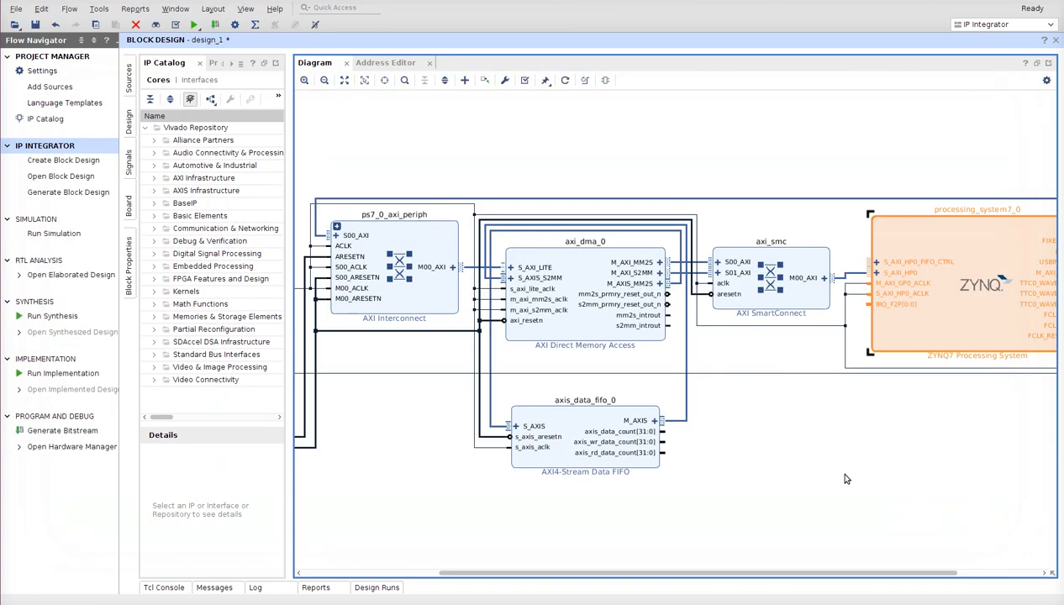
left_click(817, 431)
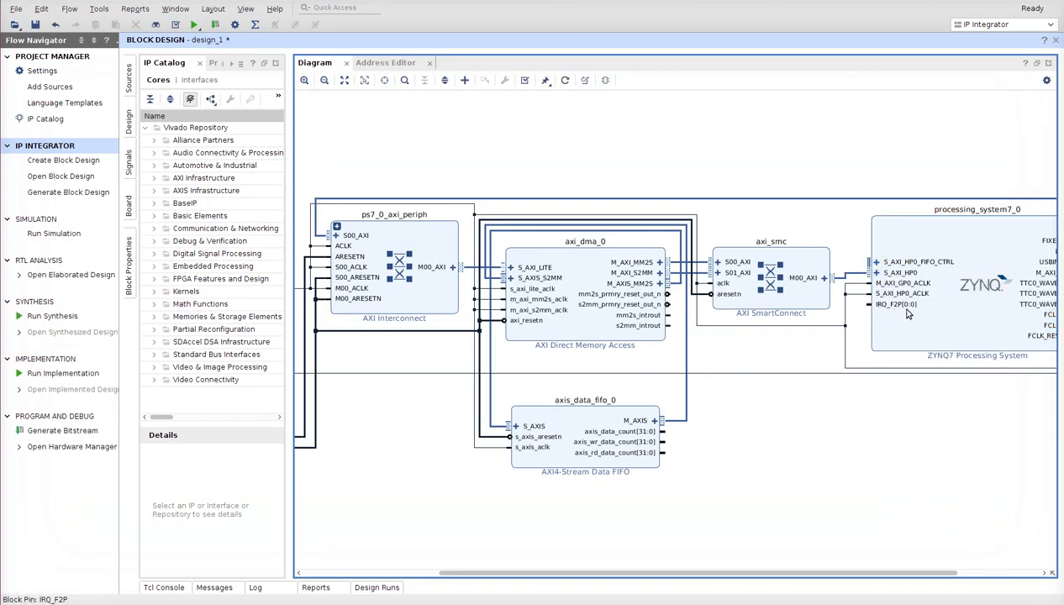
left_click(34, 24)
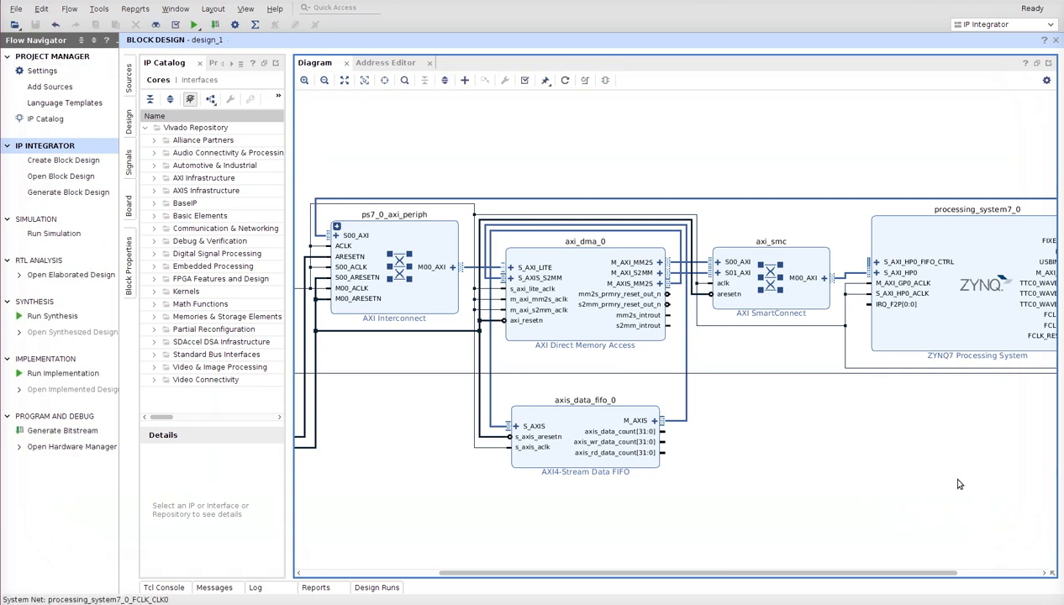
Add a Concat block to the diagram below the AXI SmartConnect.
right_click(782, 419)
left_click(819, 427)
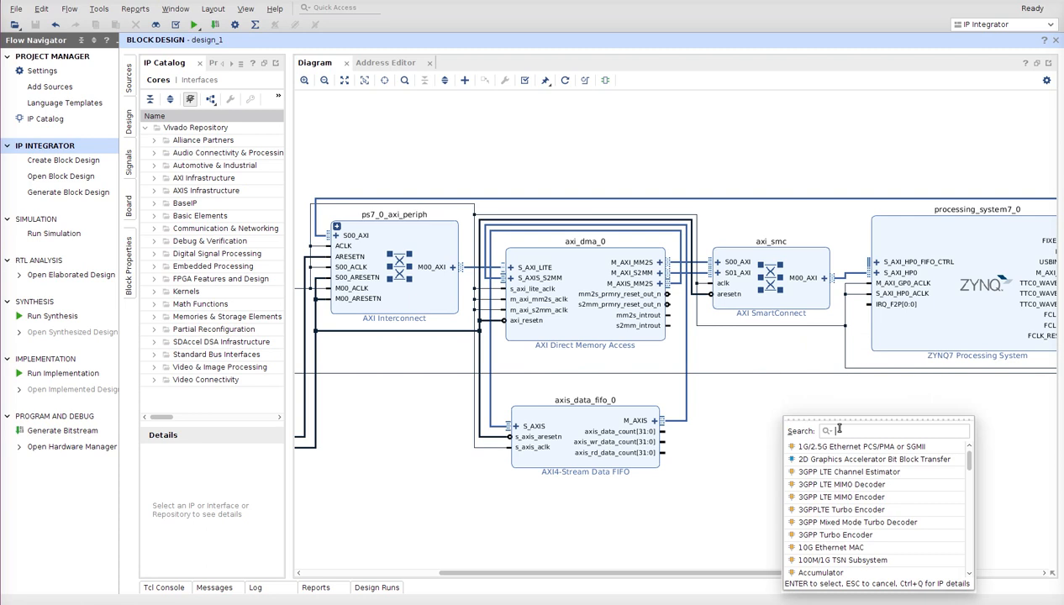
type("concat")
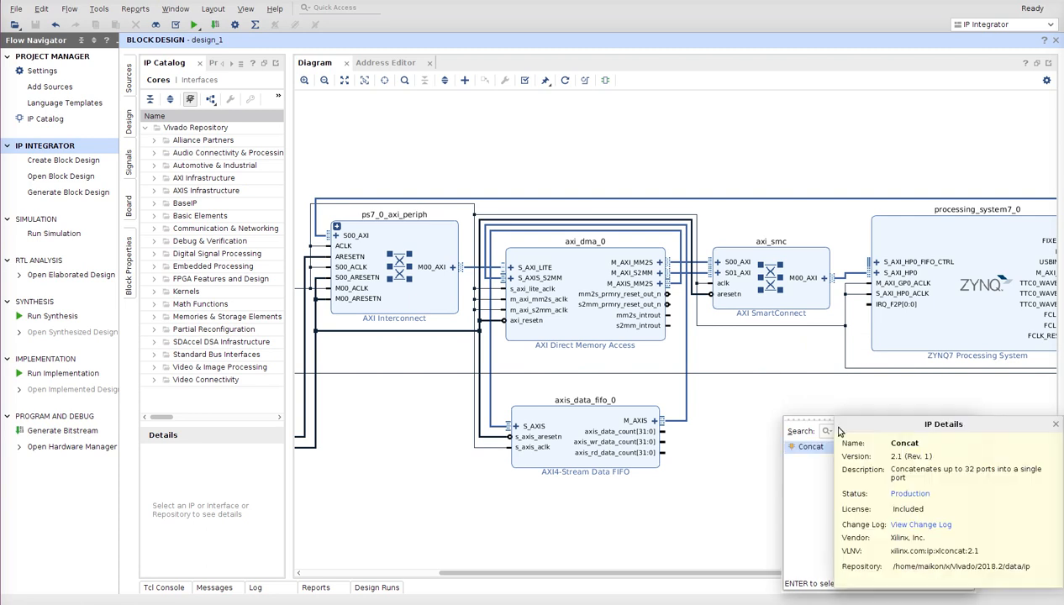
double_click(810, 446)
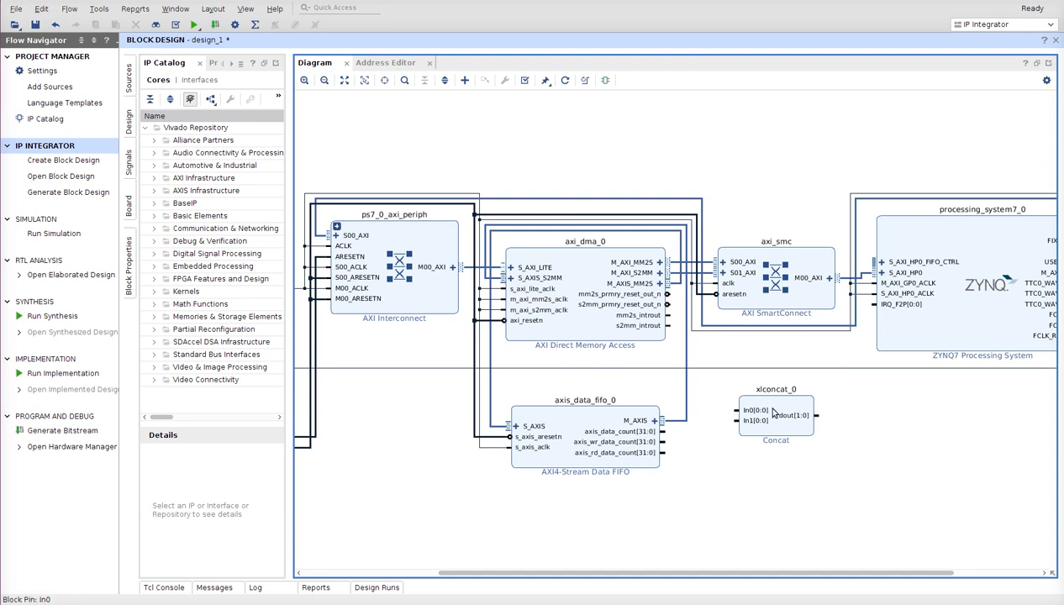
Connect Concat's dout to IRQ_F2P, mm2s_introut to In0 and s2mm_introut to In1, and save the block design.
mouse_move(672, 319)
left_mouse_down()
mouse_move(812, 407)
mouse_move(862, 383)
mouse_move(878, 304)
left_mouse_up()
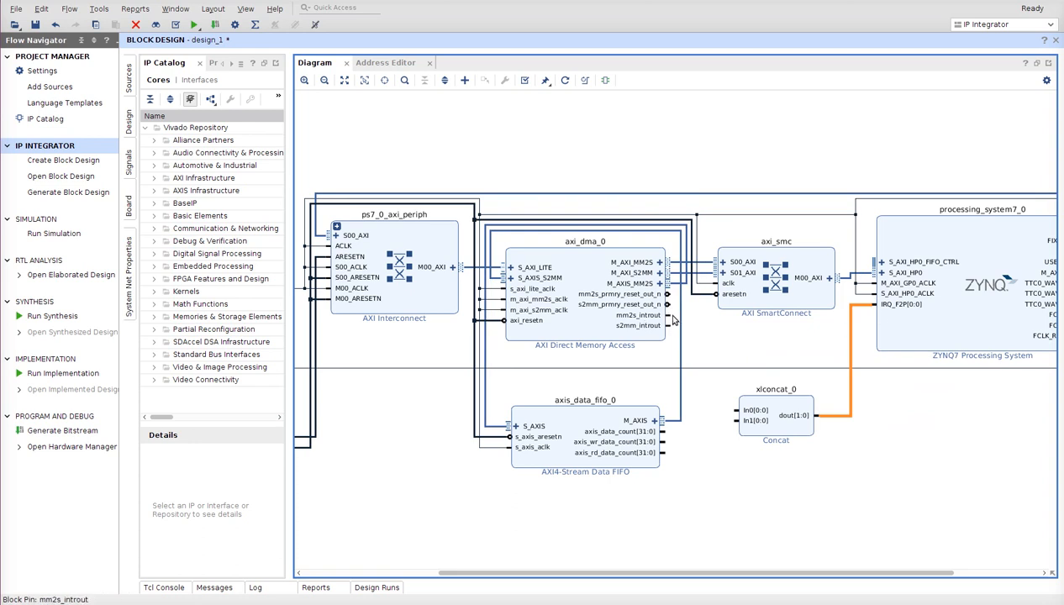
left_click_drag(670, 319, 738, 410)
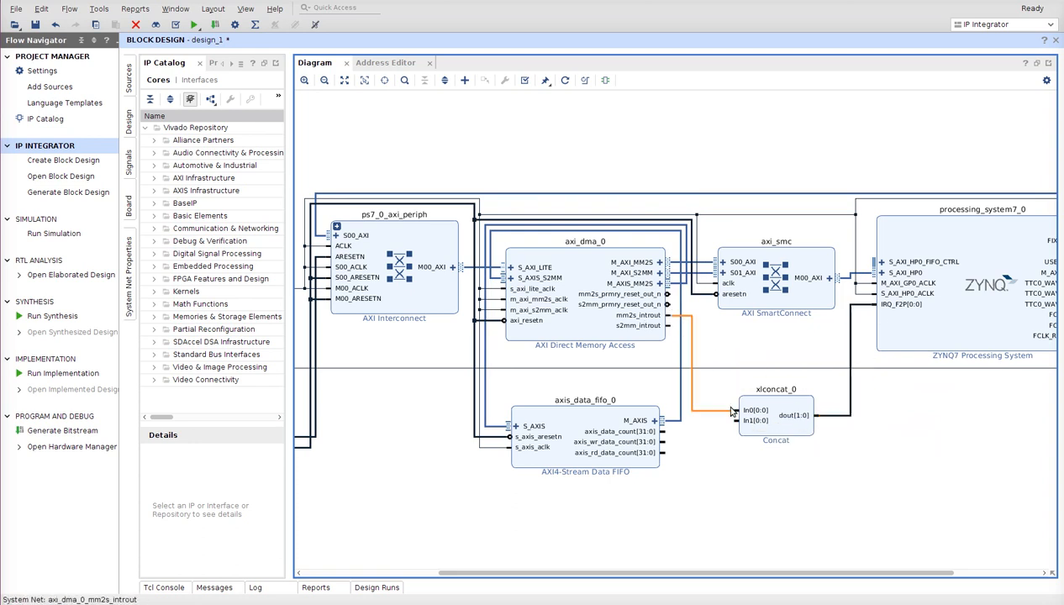
left_click_drag(671, 330, 738, 420)
left_click(35, 24)
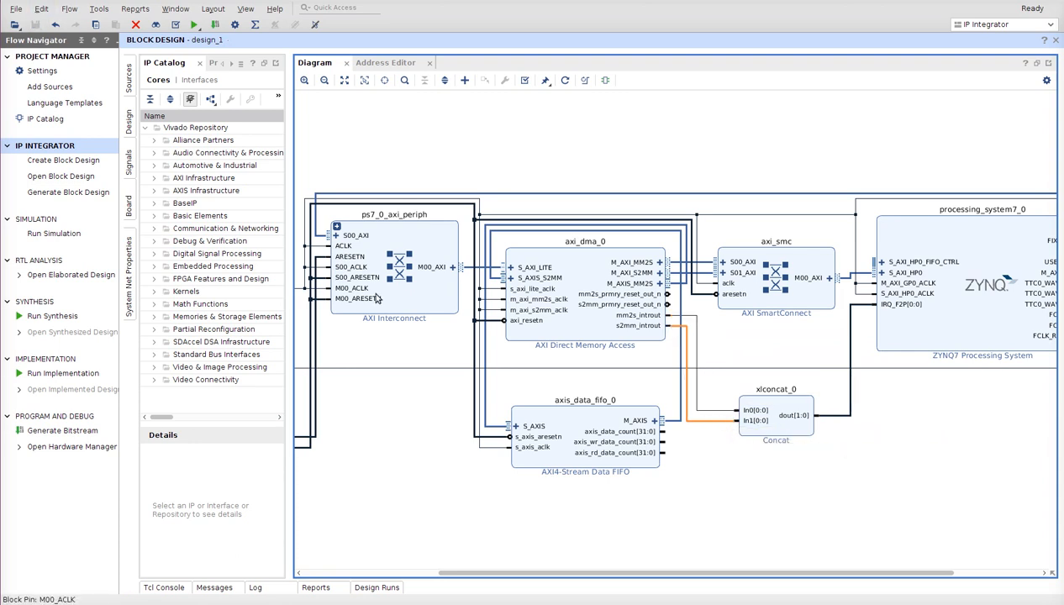
Regenerate the diagram layout, save it, and highlight the two stream connections between the FIFO and the DMA.
left_click(566, 83)
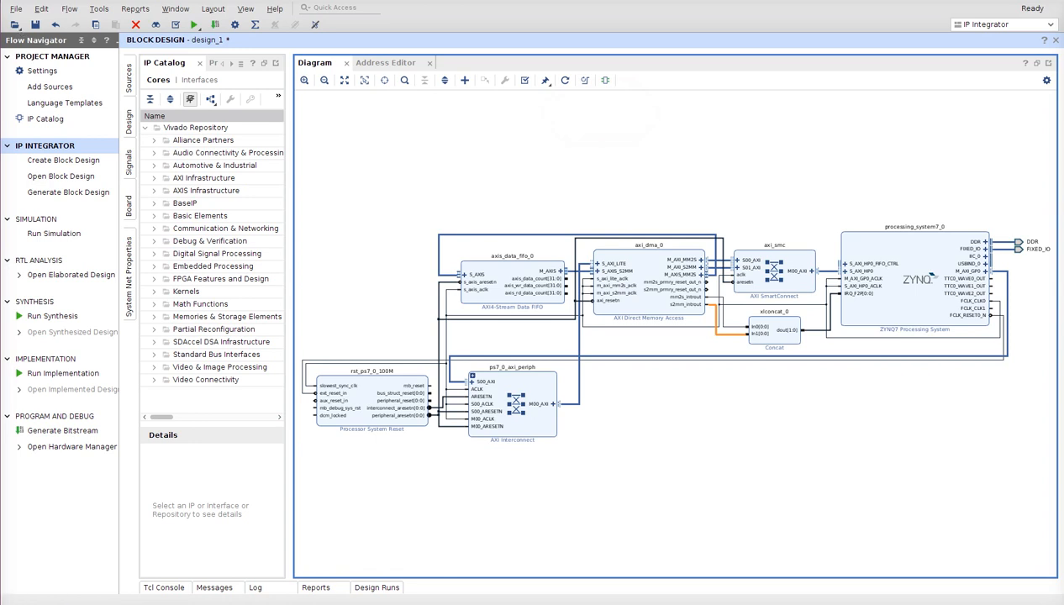
left_click(35, 24)
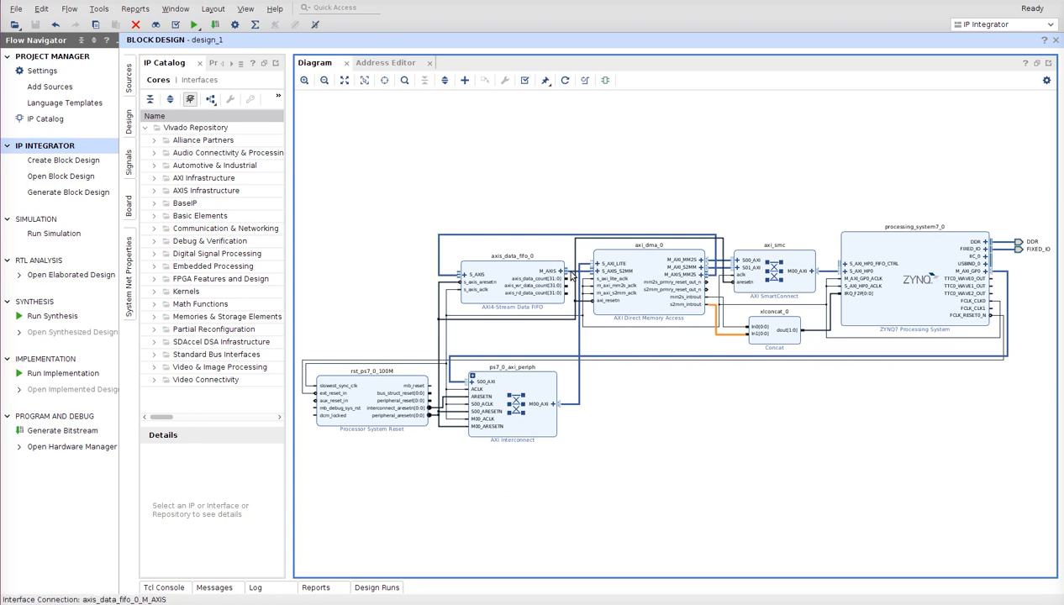
left_click(572, 272)
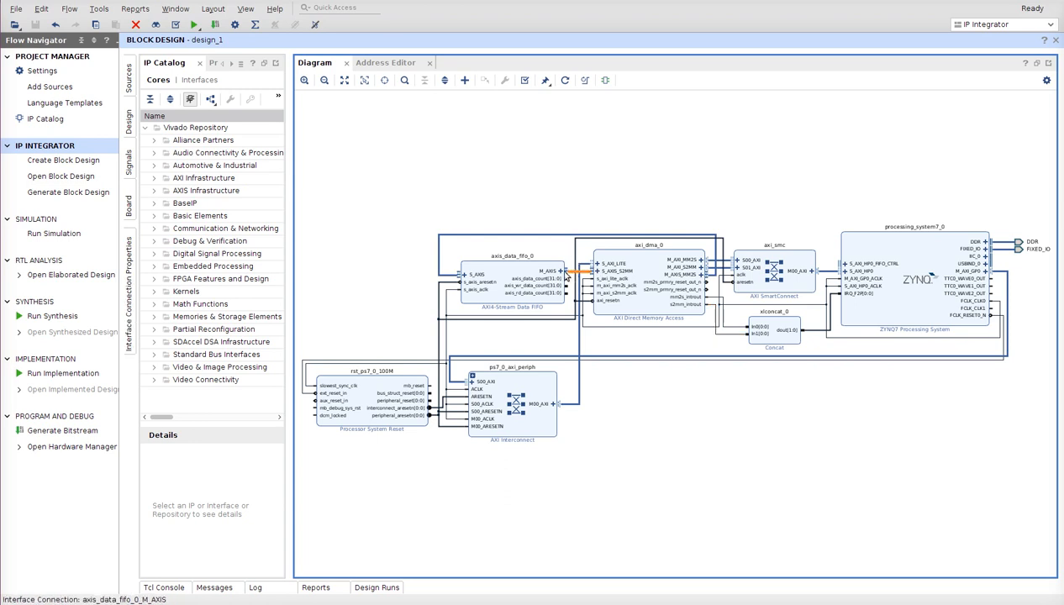
left_click(439, 273)
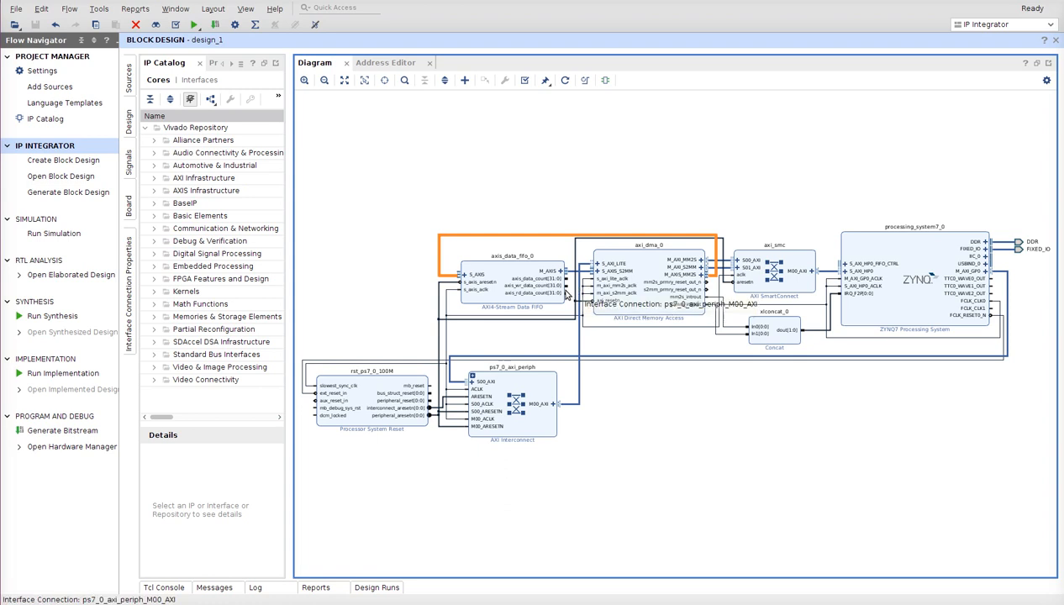
Add a System ILA block, place it above the AXI Direct Memory Access block, and save the block design.
left_click(465, 81)
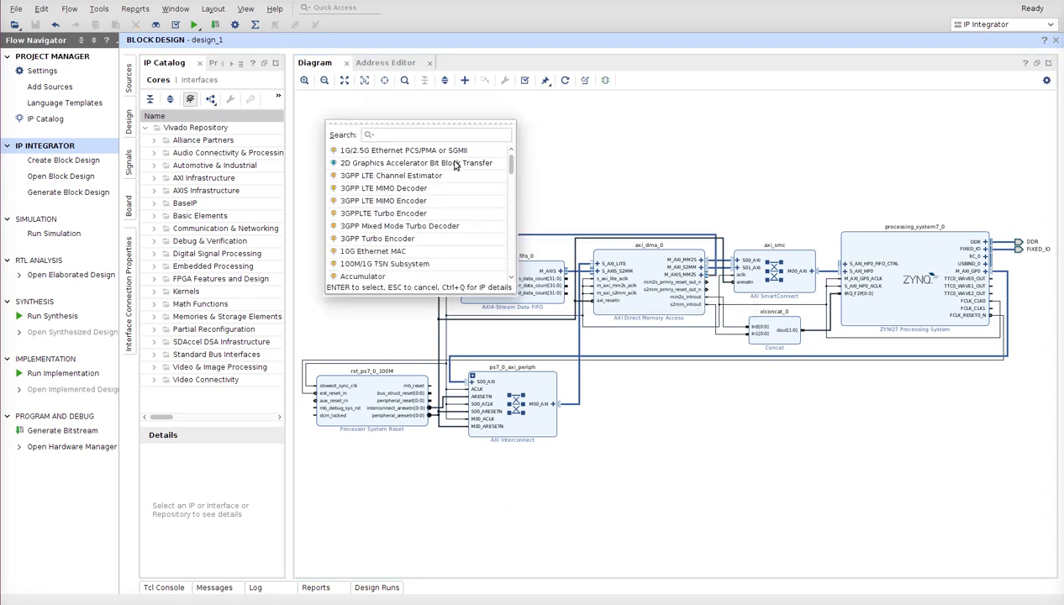
type("ila")
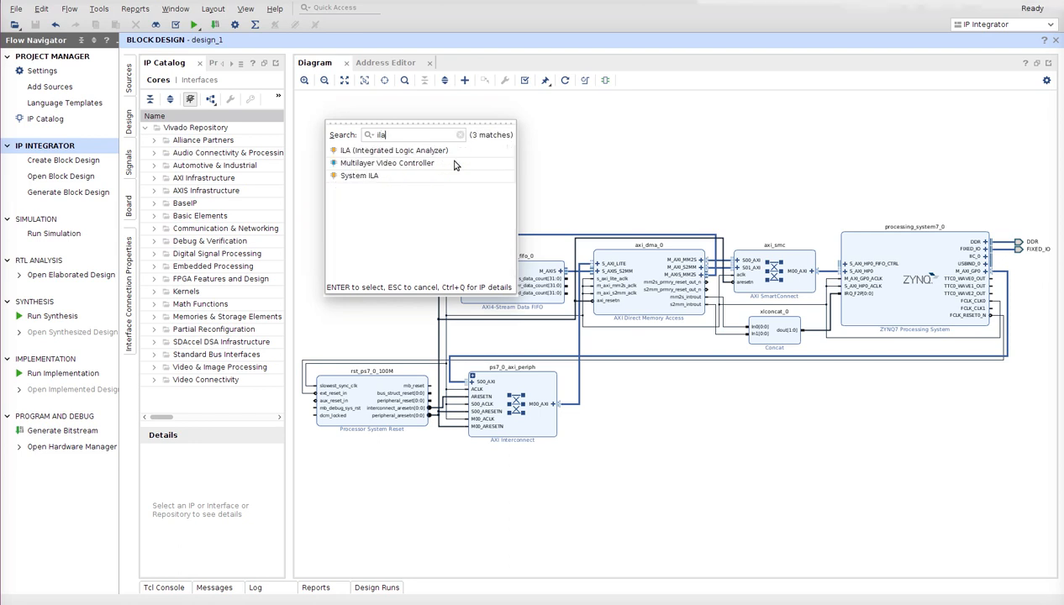
mouse_move(426, 180)
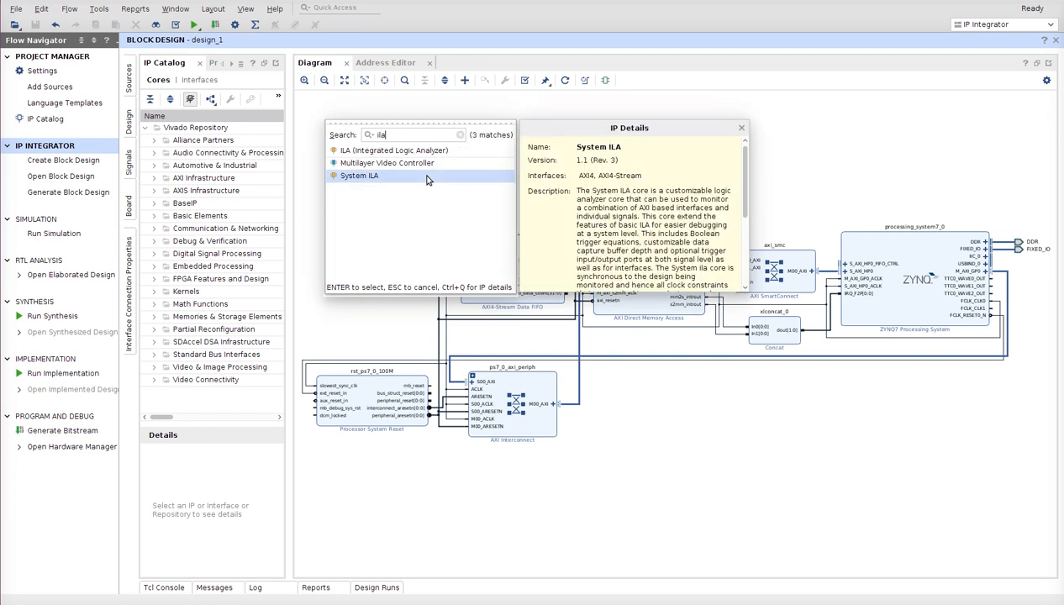
double_click(427, 177)
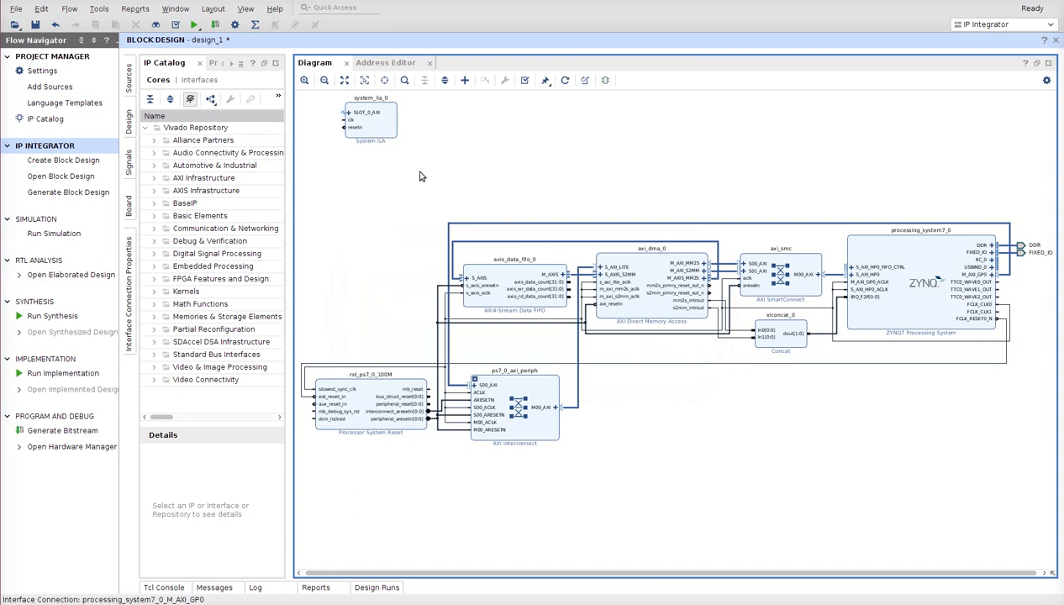
left_click_drag(386, 118, 613, 169)
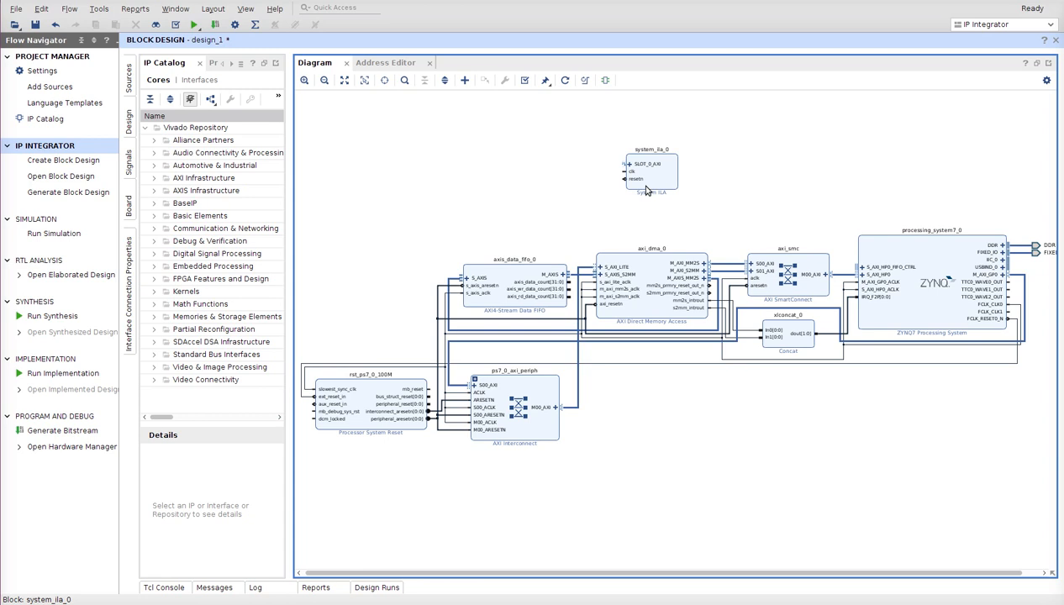
key("ctrl+s")
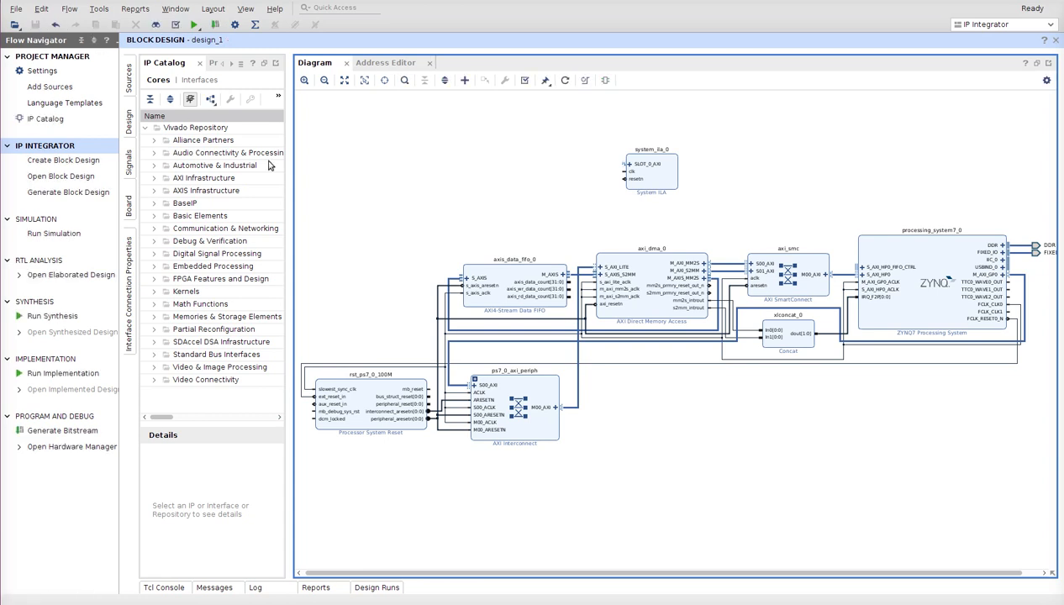
Open the System ILA block's customization and set its number of interface slots to 2.
left_click(664, 178)
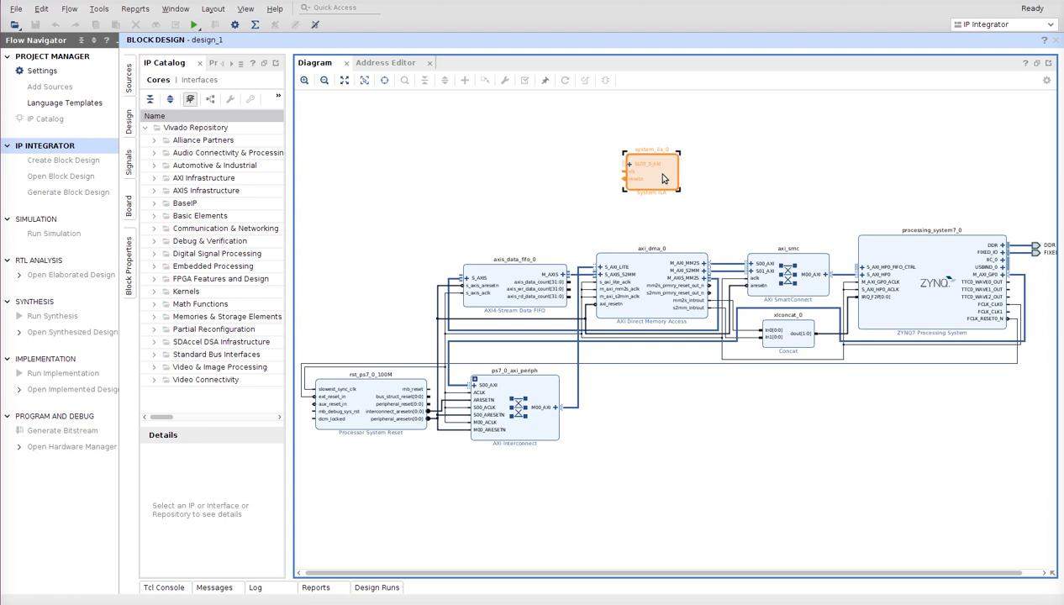
double_click(663, 178)
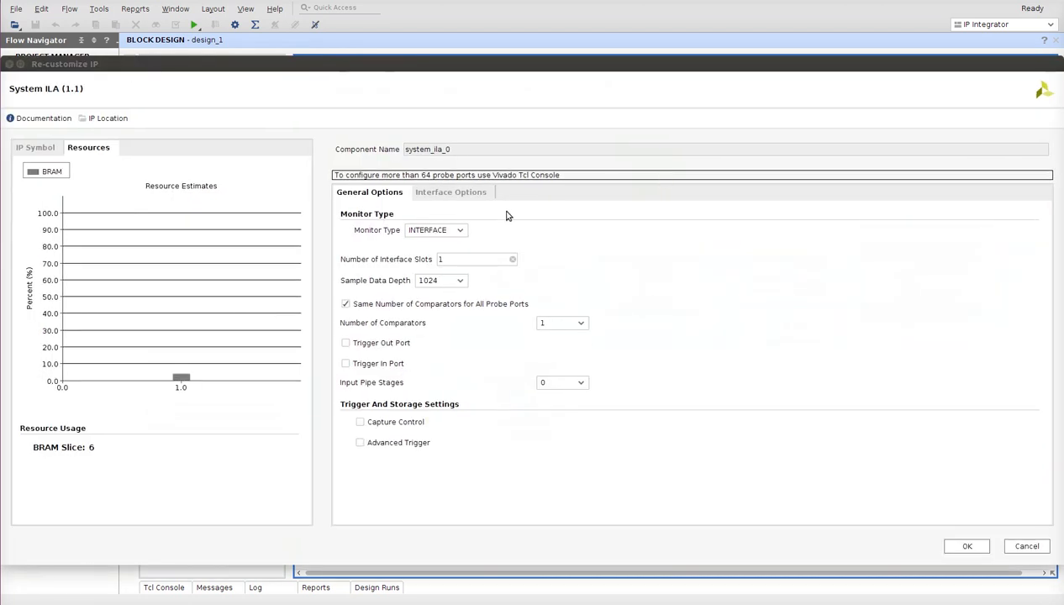
left_click(436, 260)
type("2")
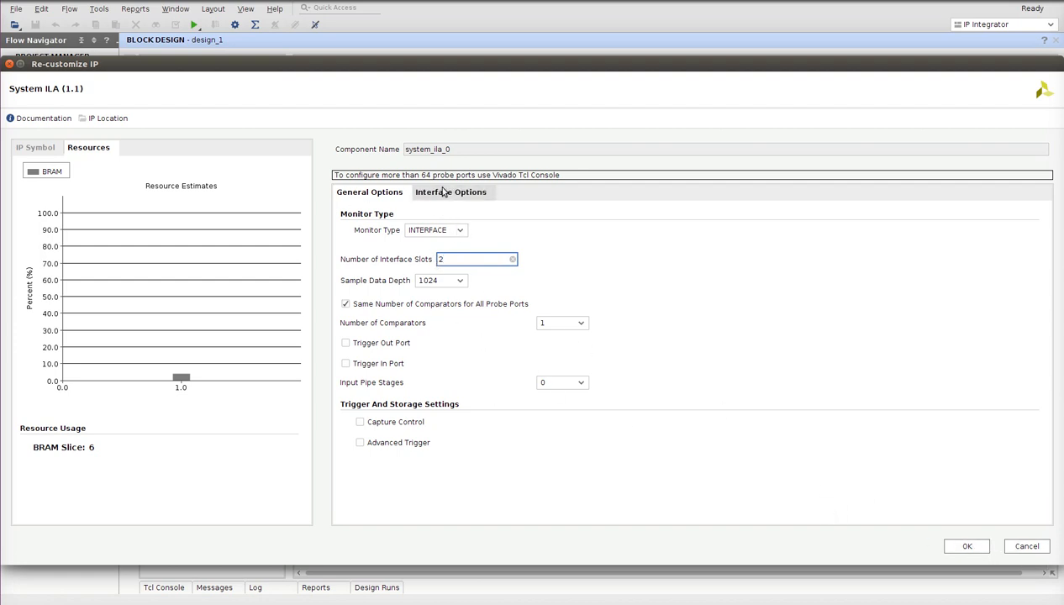
Set the interface type of the System ILA's SLOT0 to xilinx.com:interface:axis rtl:1.0.
left_click(444, 192)
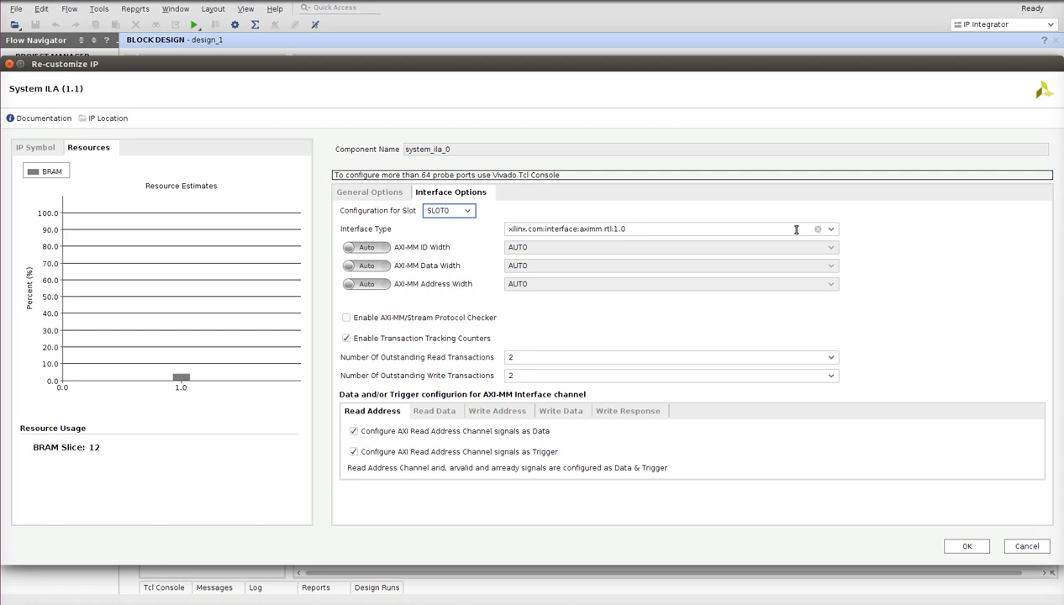
left_click(831, 230)
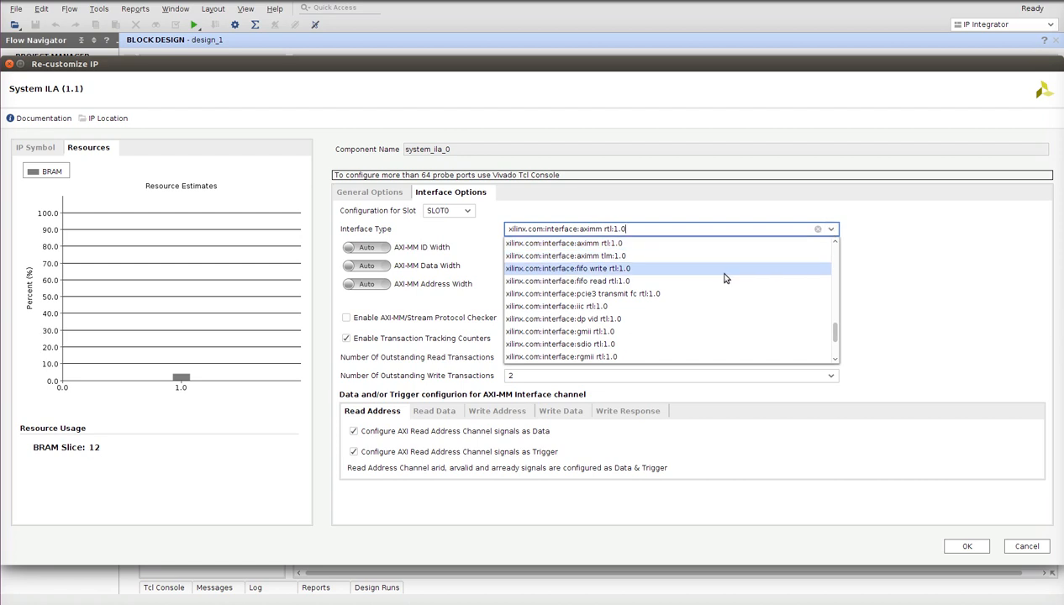
scroll(727, 278, "up", 1)
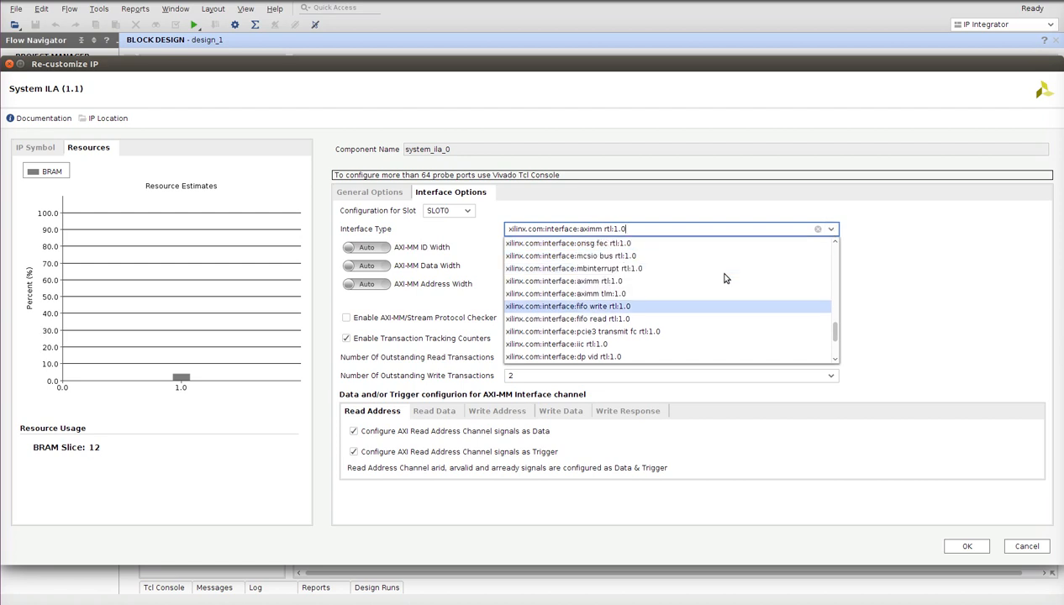
scroll(700, 304, "down", 3)
scroll(672, 311, "down", 2)
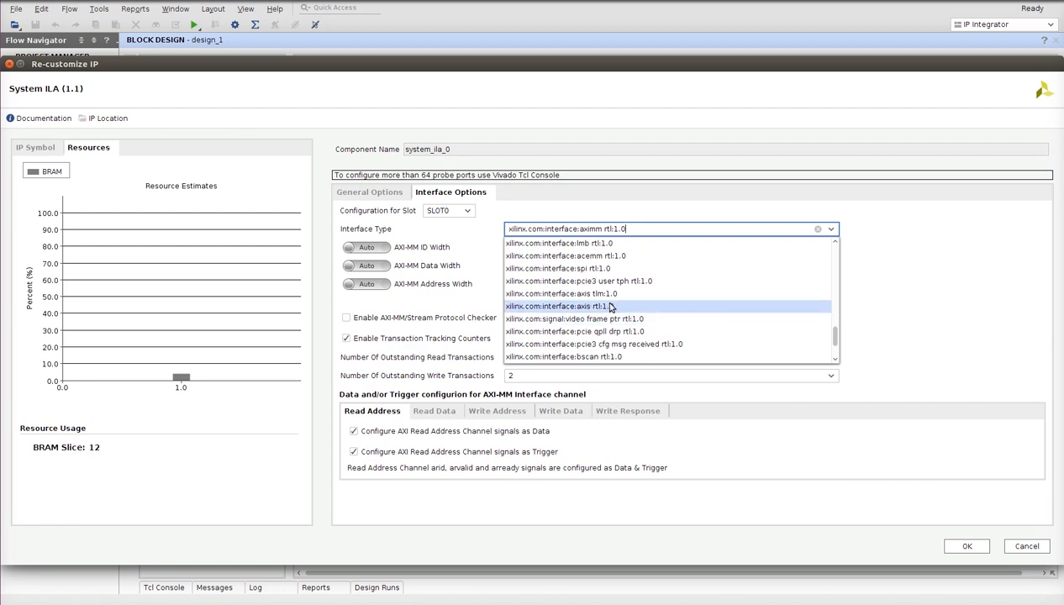
left_click(600, 308)
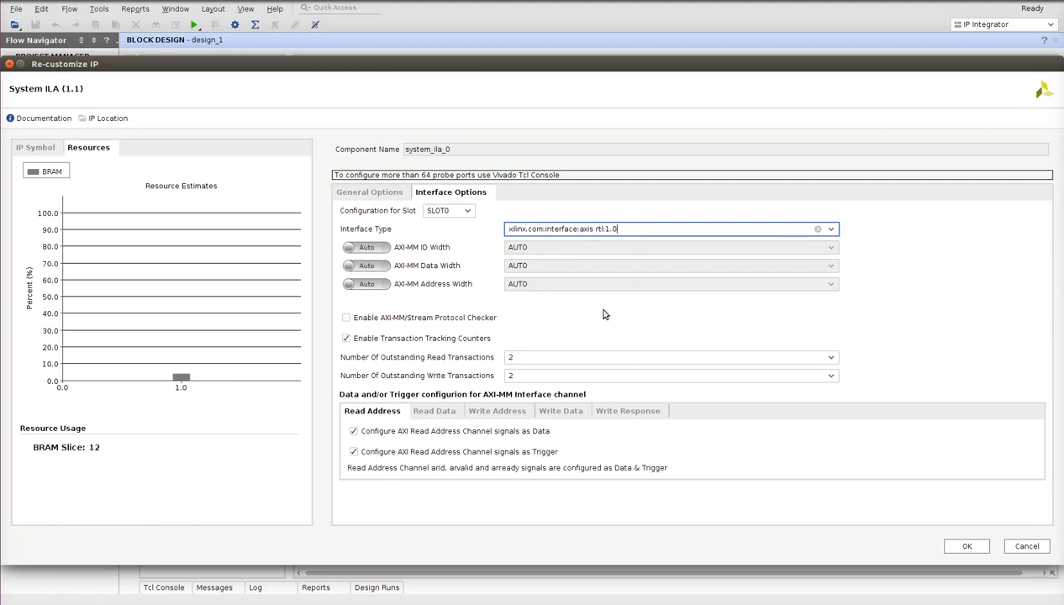
Set SLOT1's interface type to xilinx.com:interface:axis rtl:1.0, apply the System ILA configuration and save the block design.
left_click(468, 212)
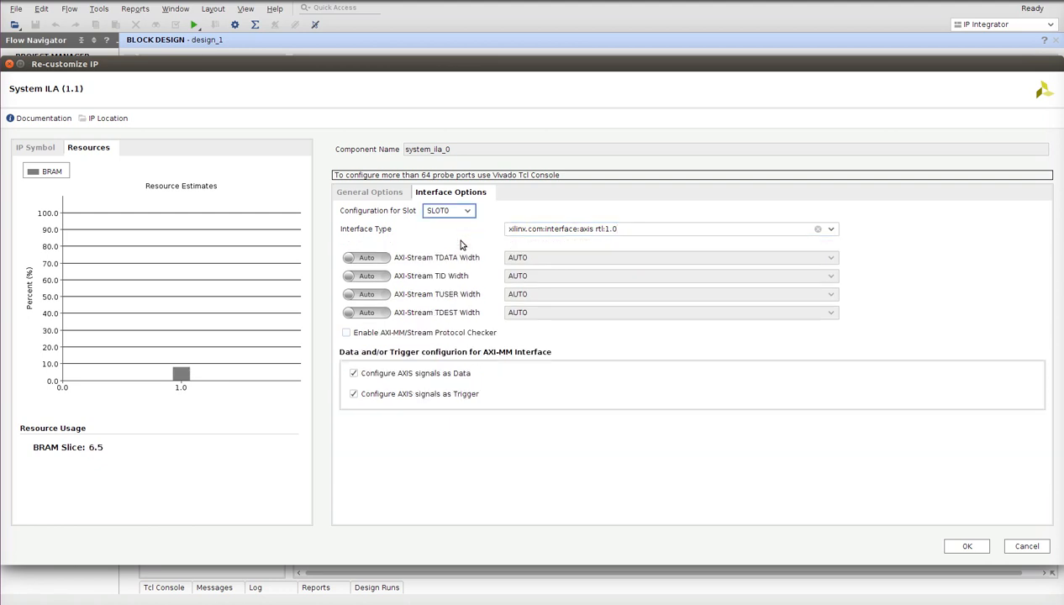
left_click(468, 211)
left_click(460, 237)
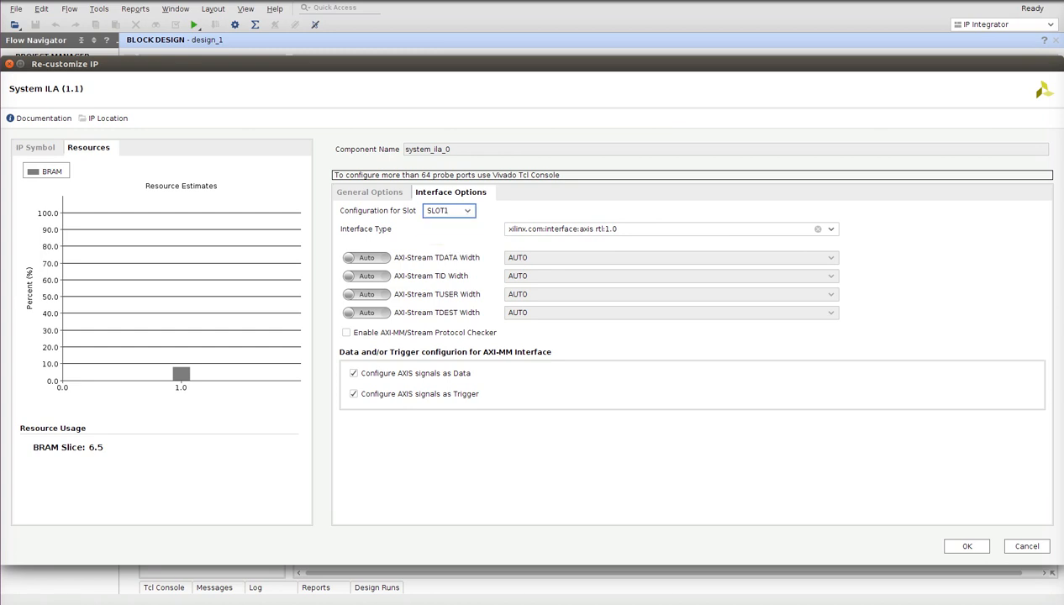
left_click(831, 228)
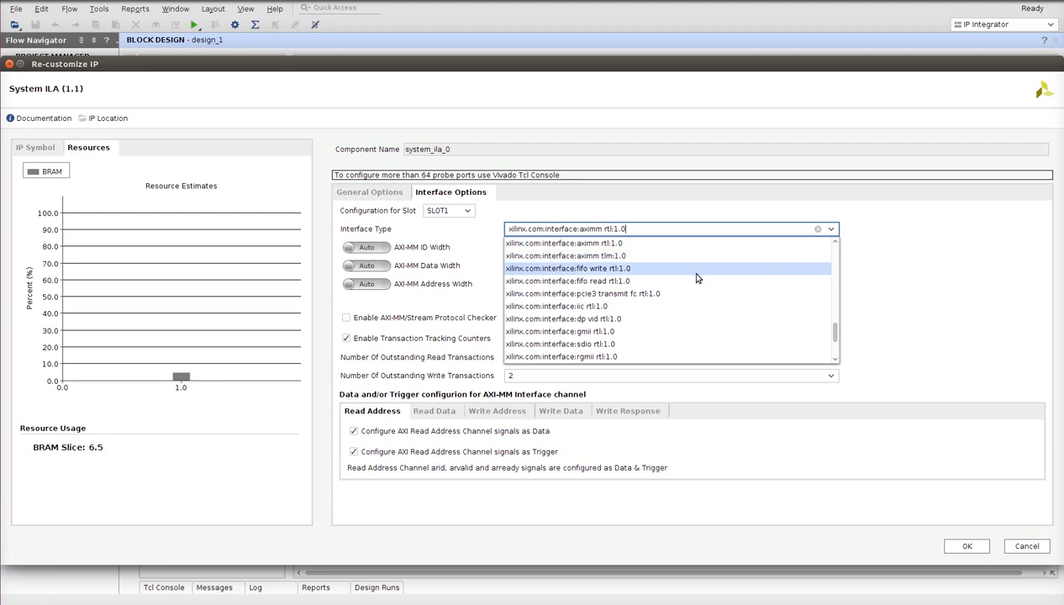
scroll(633, 303, "down", 3)
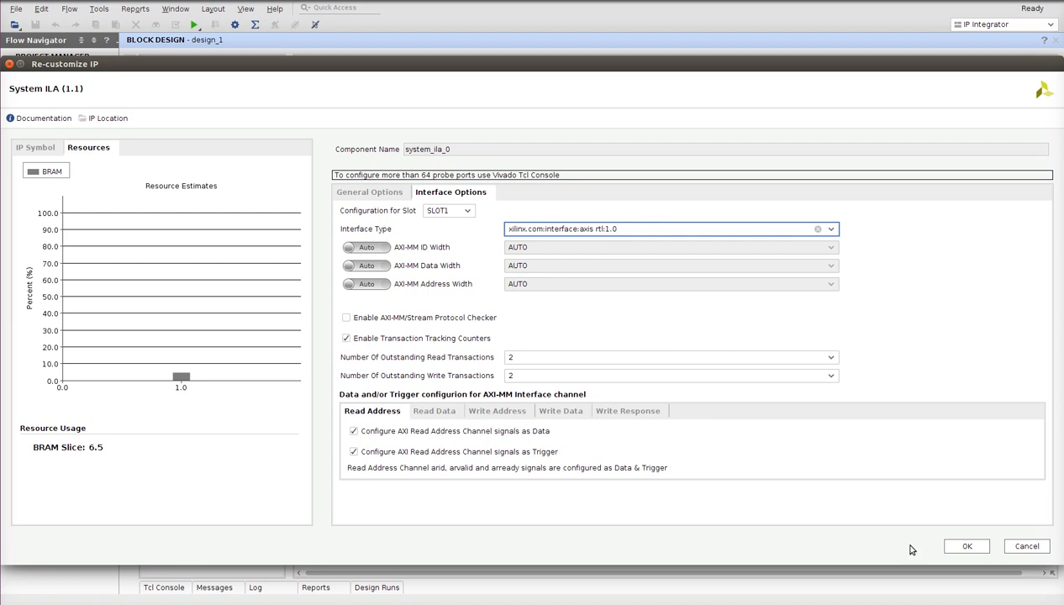
left_click(831, 230)
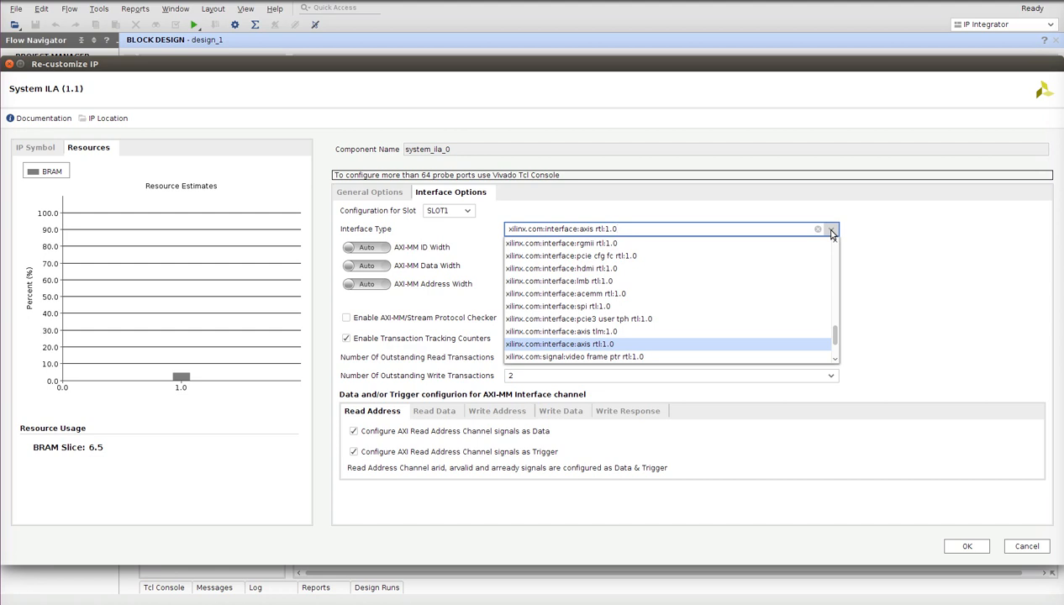
left_click(832, 233)
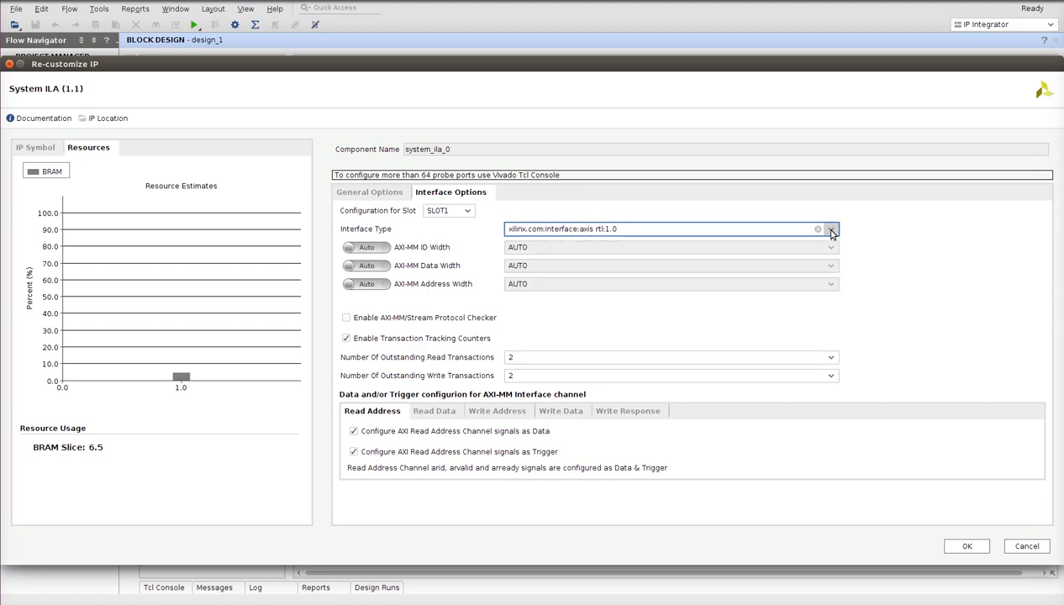
left_click(963, 546)
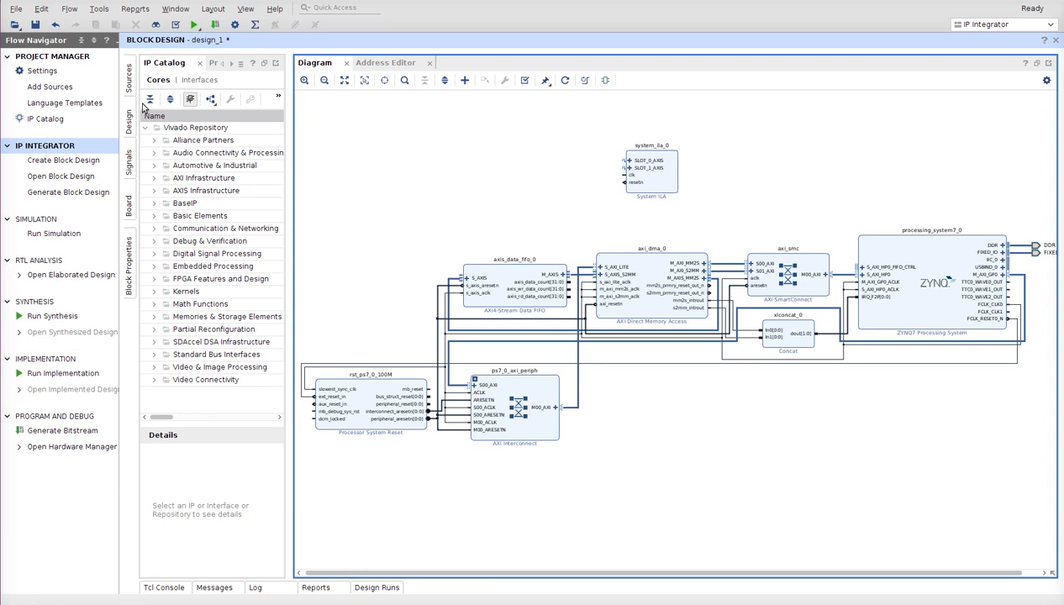
left_click(36, 27)
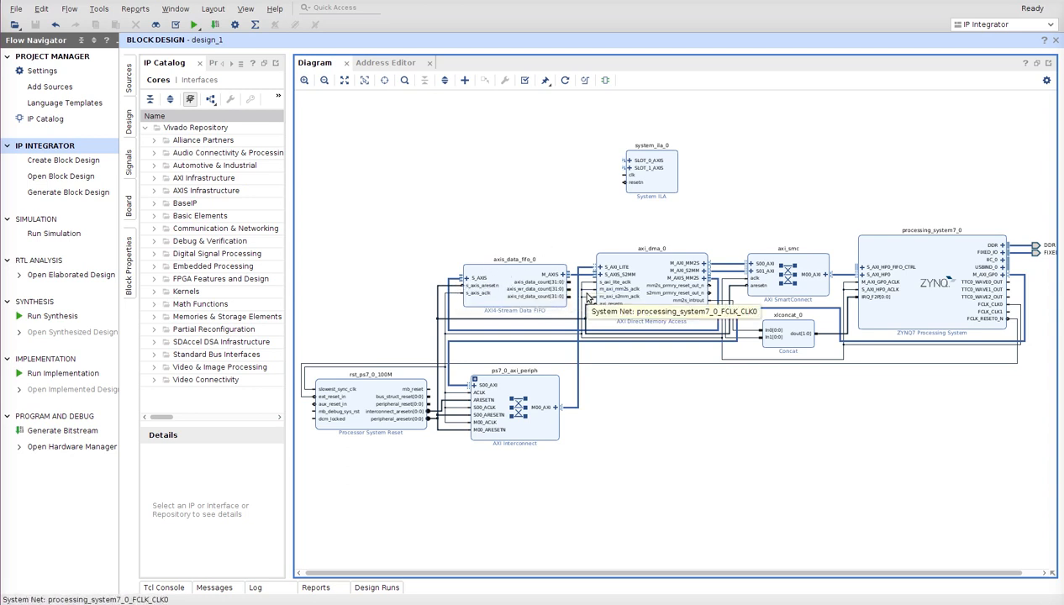
Connect the System ILA's SLOT_0_AXIS to the stream connection between the DMA's M_AXIS_MM2S and the FIFO's S_AXIS.
left_click(504, 275)
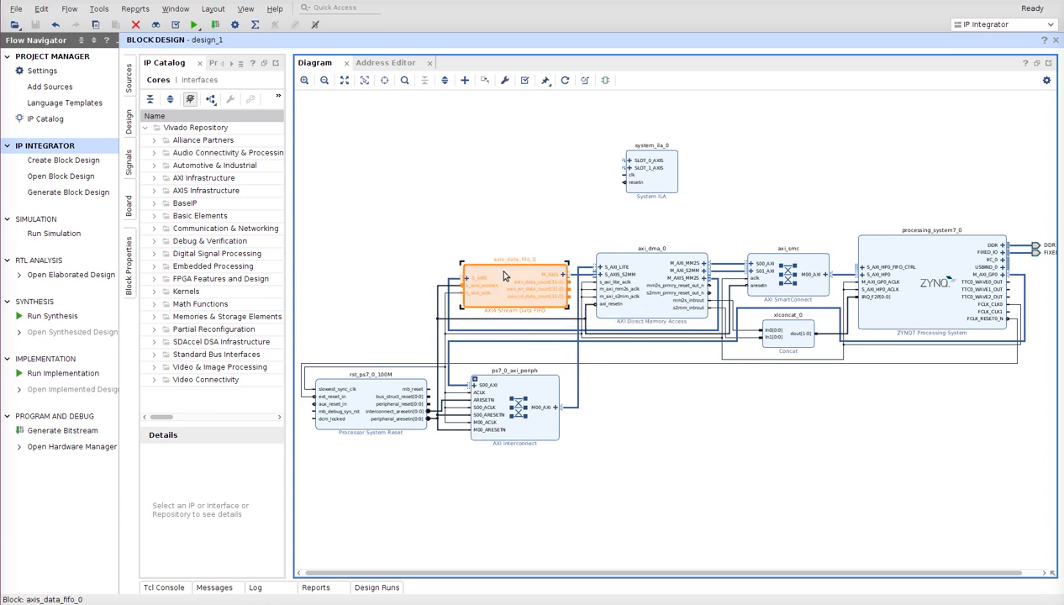
left_click(456, 284)
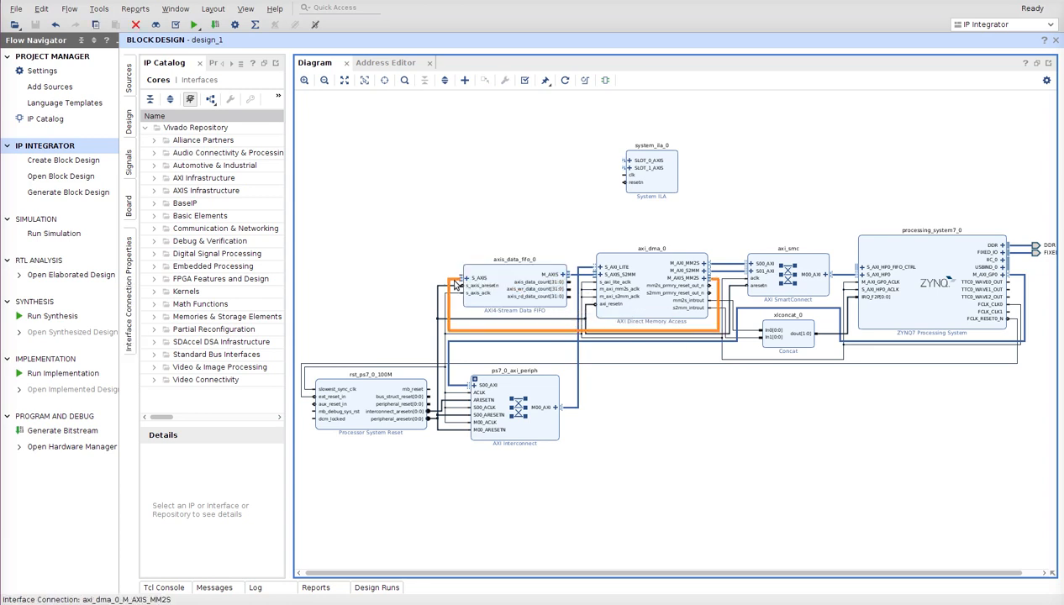
left_click(580, 275)
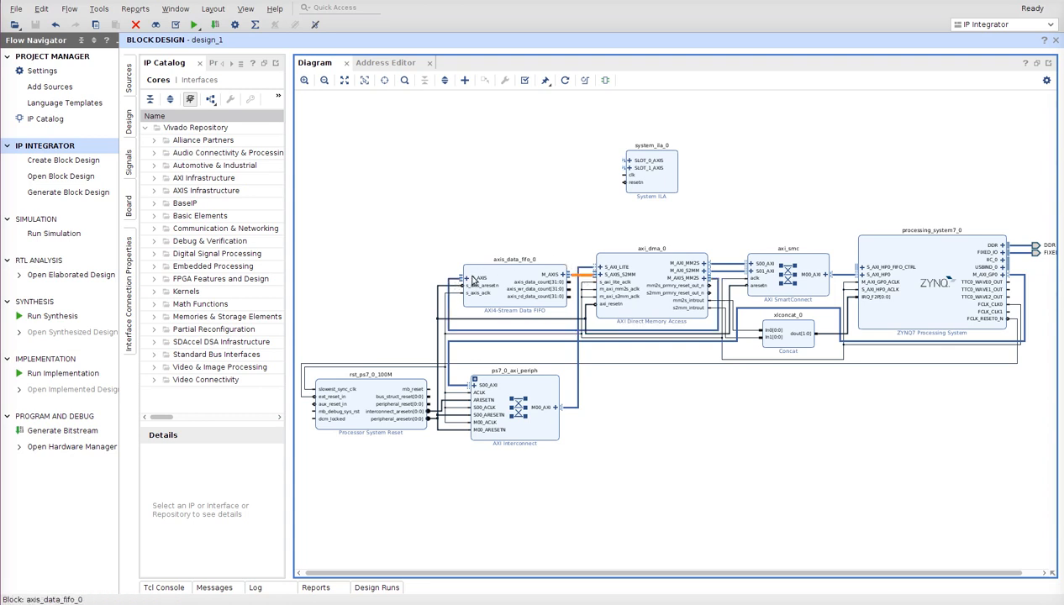
left_click(453, 284)
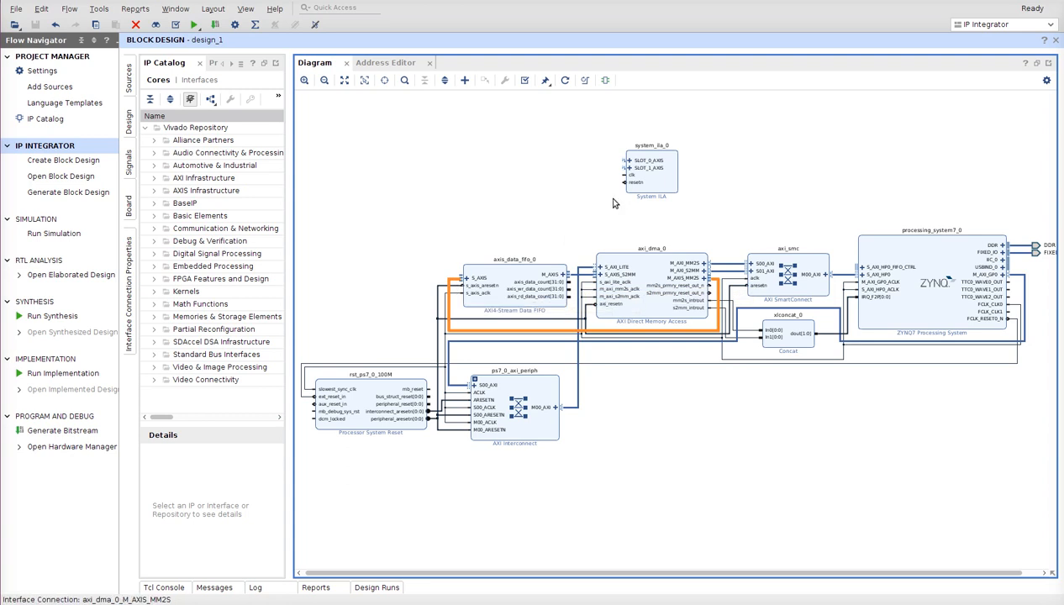
left_click_drag(623, 163, 452, 281)
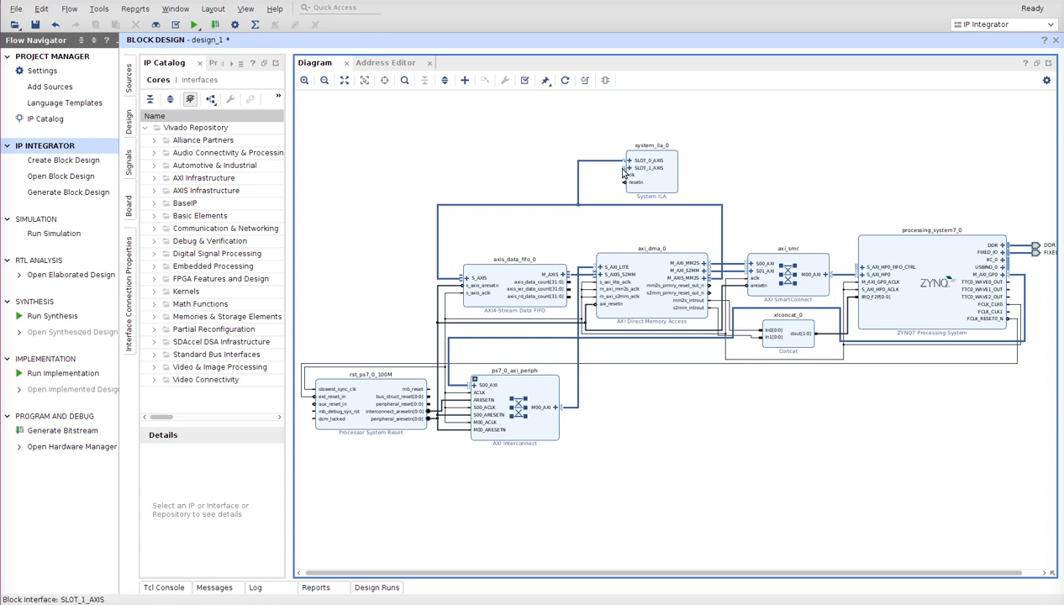
Connect the System ILA's clk to the FCLK_CLK0 net and its resetn to the net feeding the DMA's axi_resetn.
left_click_drag(624, 172, 591, 184)
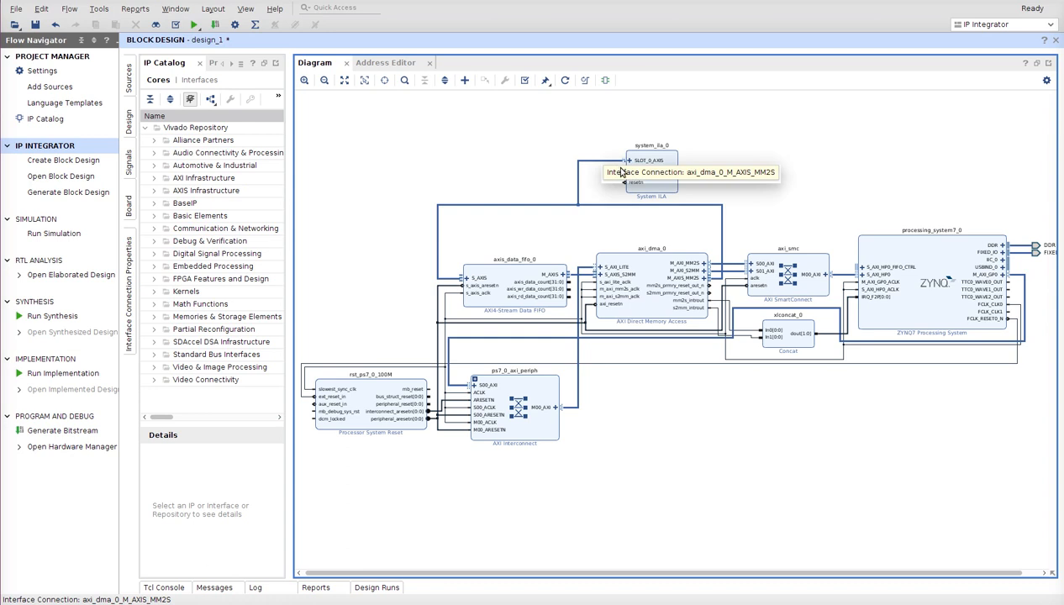
left_click_drag(622, 171, 735, 283)
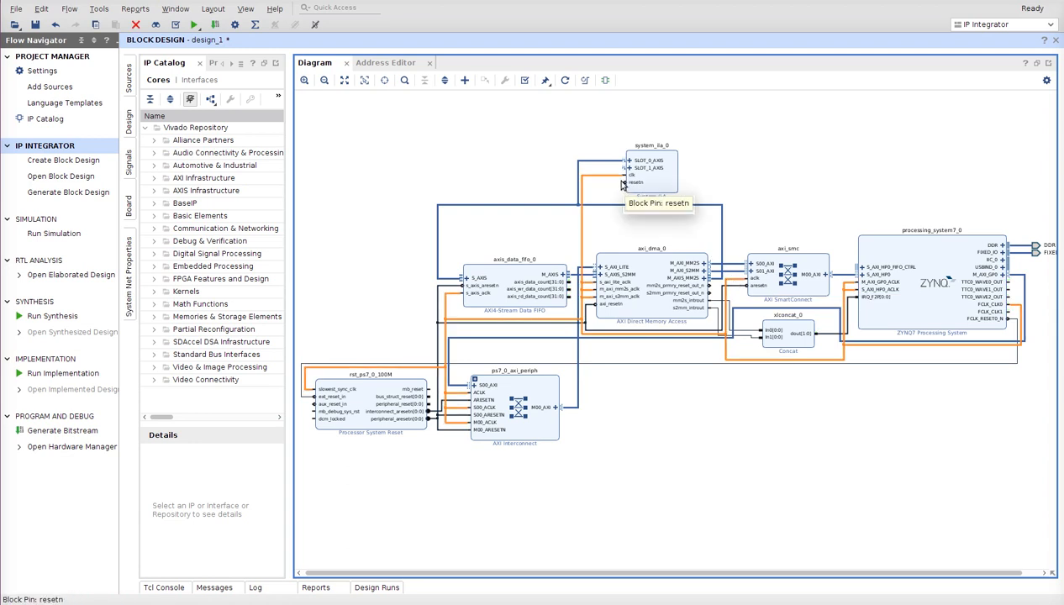
left_click_drag(624, 187, 592, 315)
left_click(637, 228)
Connect SLOT_1_AXIS to the stream connection between the FIFO's M_AXIS and the DMA's S_AXIS_S2MM, and save the block design.
left_click(304, 80)
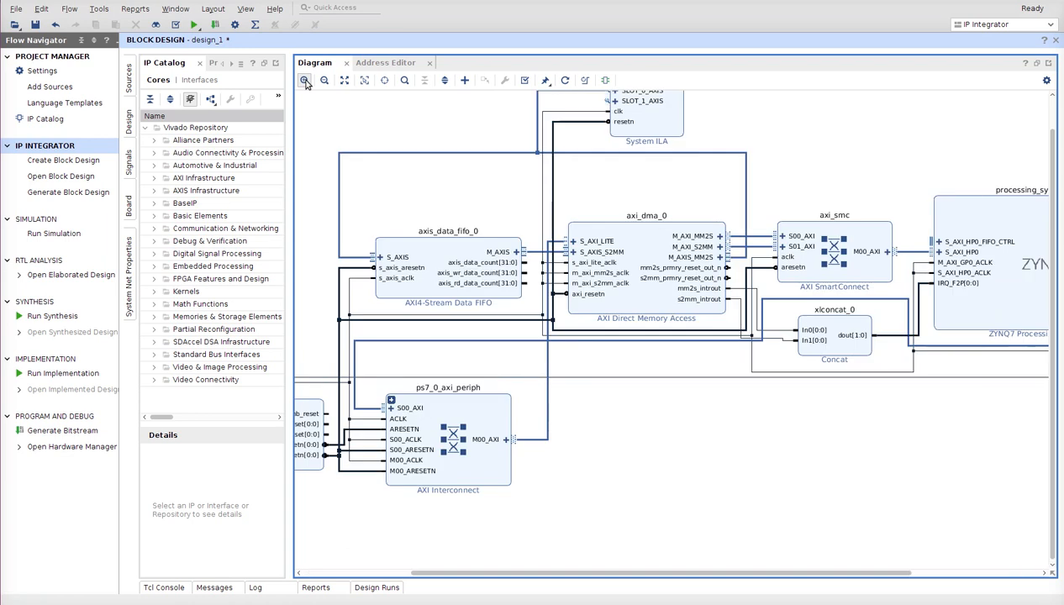
scroll(599, 184, "up", 2)
left_click_drag(607, 167, 538, 311)
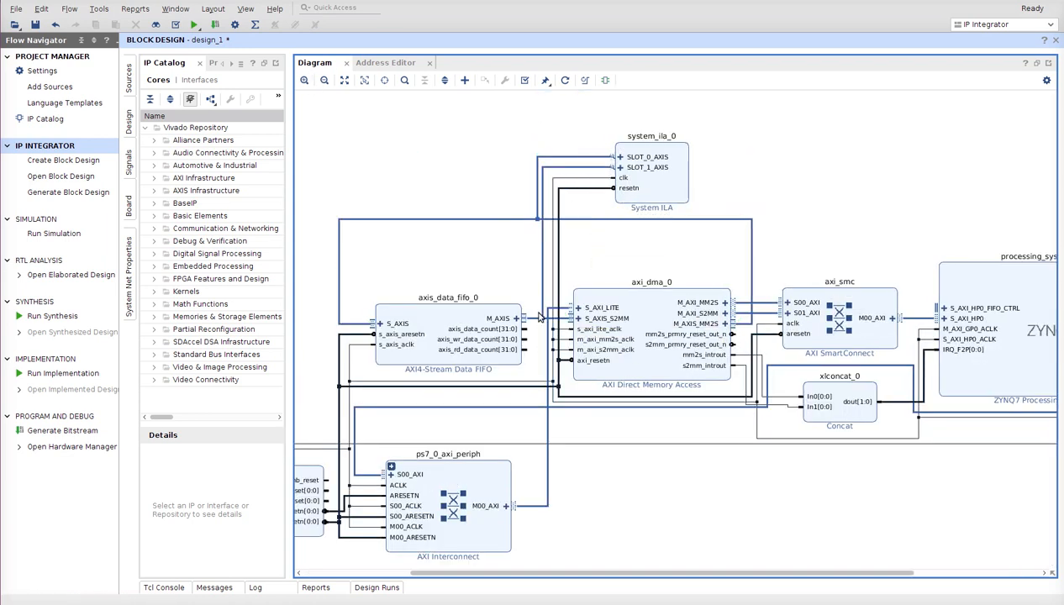
left_click(36, 26)
Create an HDL wrapper for the design_1 block design in the design sources.
left_click(129, 90)
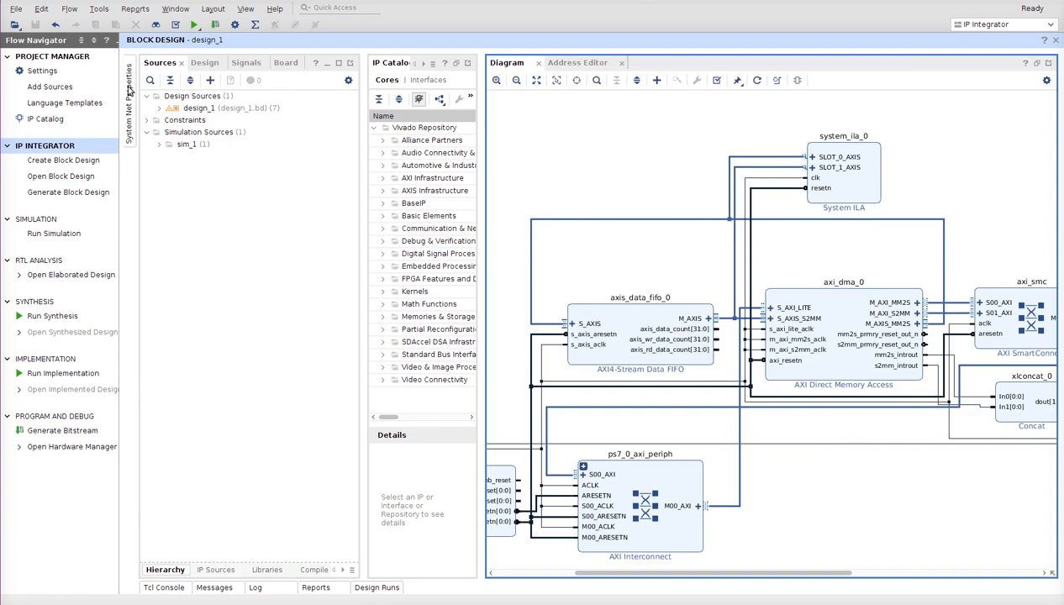
left_click(220, 109)
right_click(222, 109)
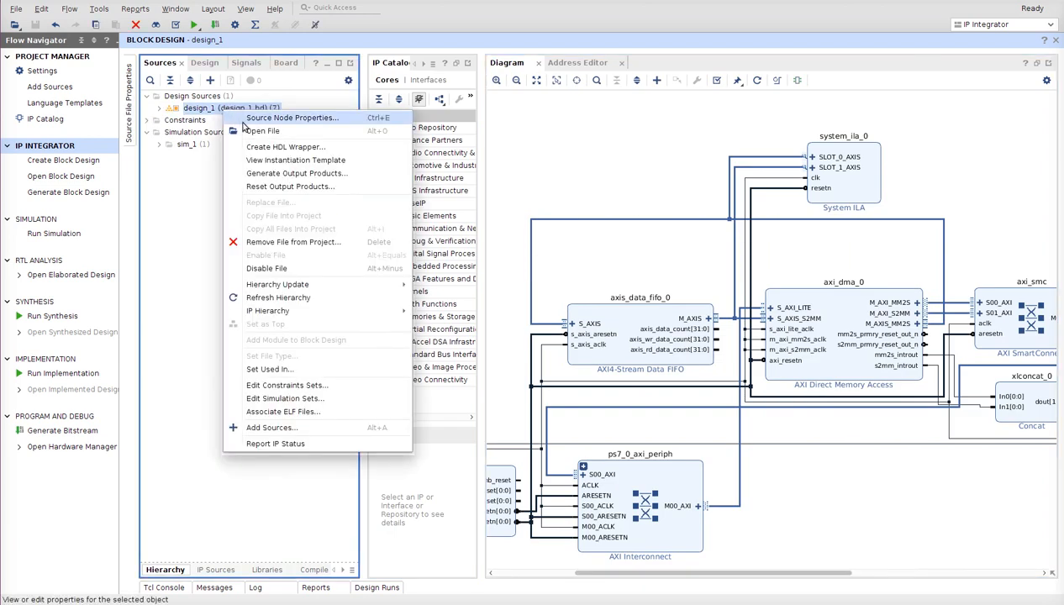
left_click(284, 148)
left_click(582, 389)
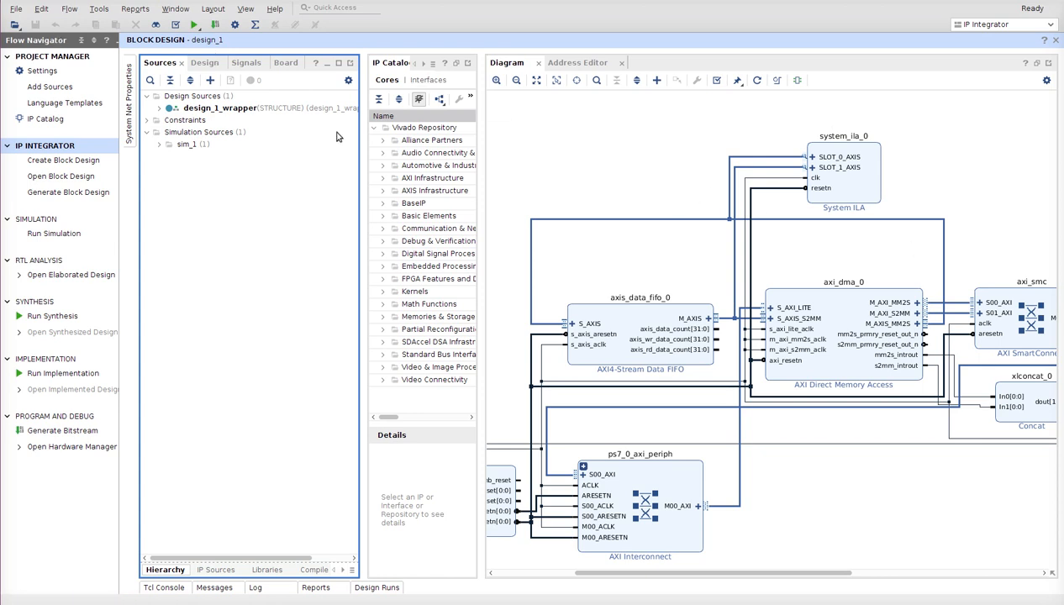
left_click(161, 108)
left_click(161, 109)
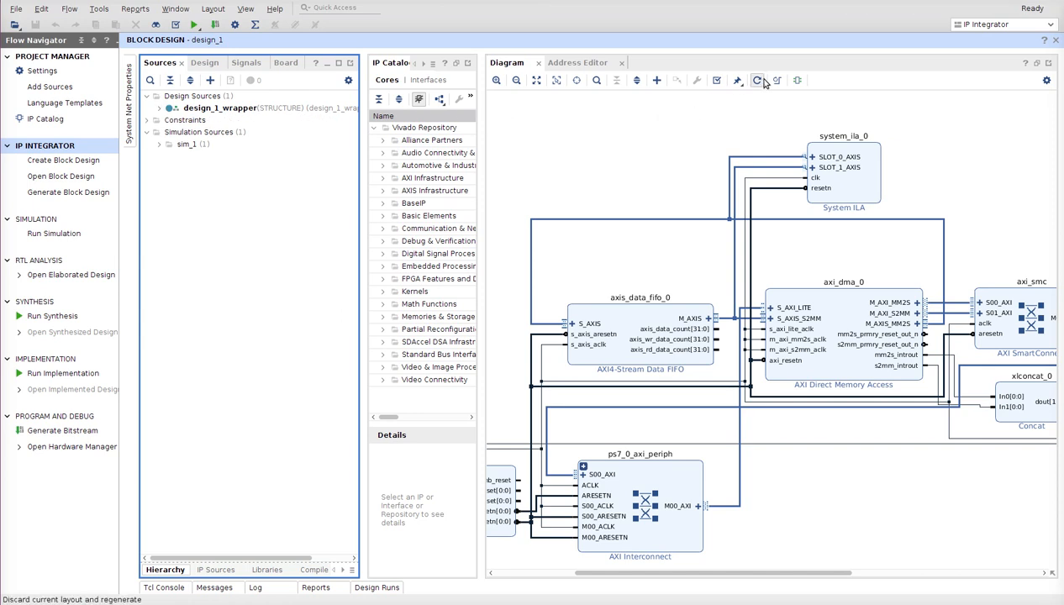
Rerun the validation of the design_1 block design.
left_click(717, 80)
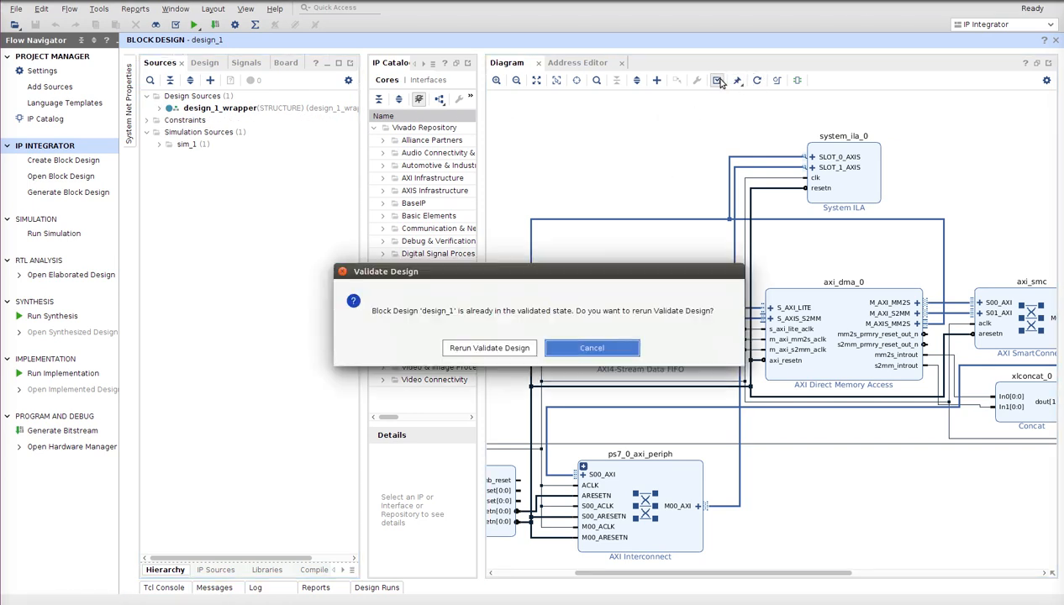
left_click(498, 349)
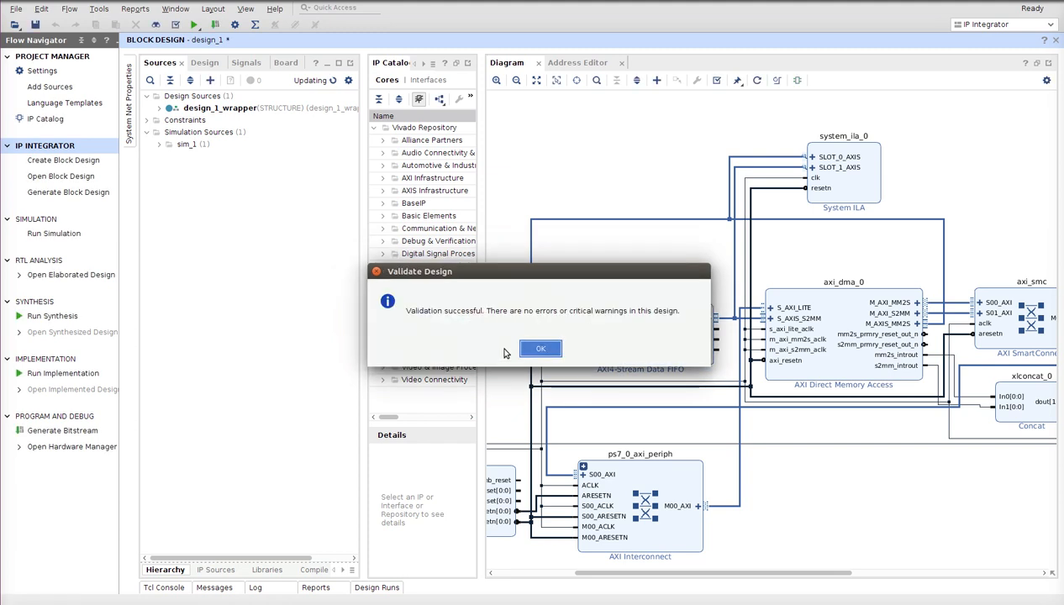
left_click(538, 348)
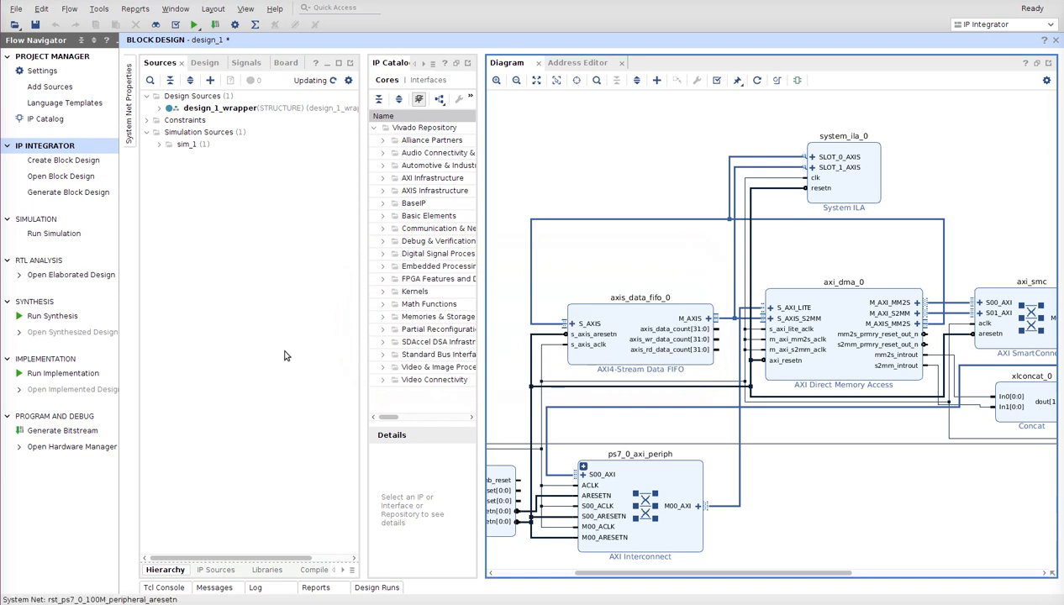
Start generating the bitstream, saving the design_1 block design first.
left_click(60, 432)
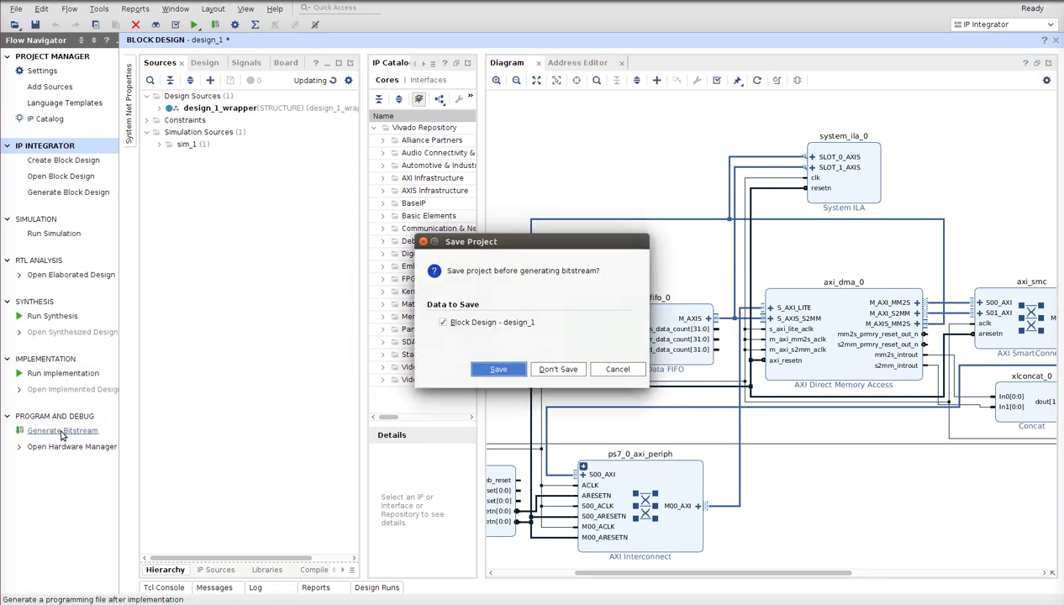
left_click(497, 371)
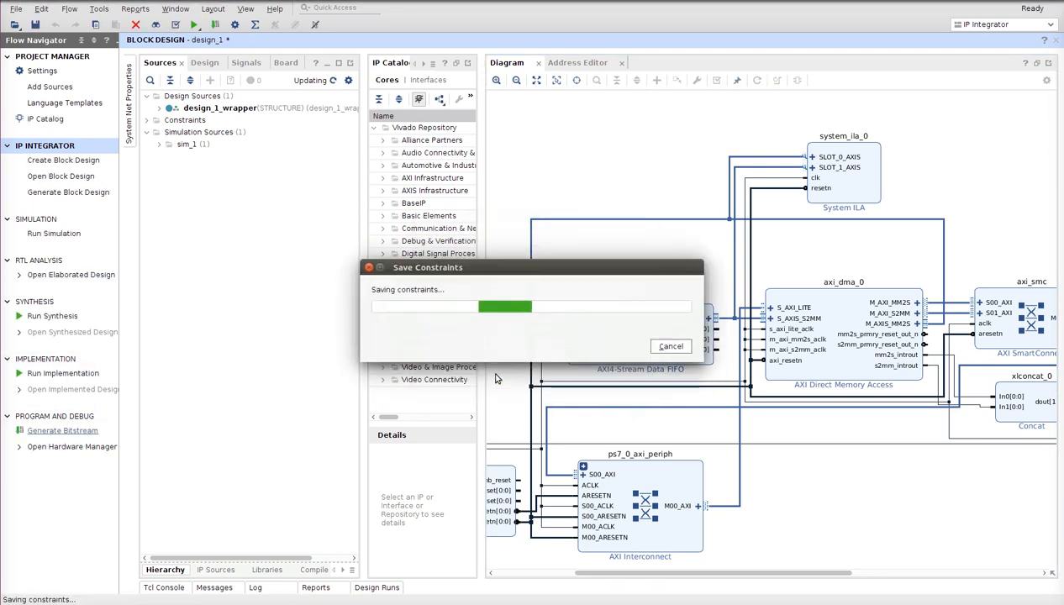
left_click(589, 419)
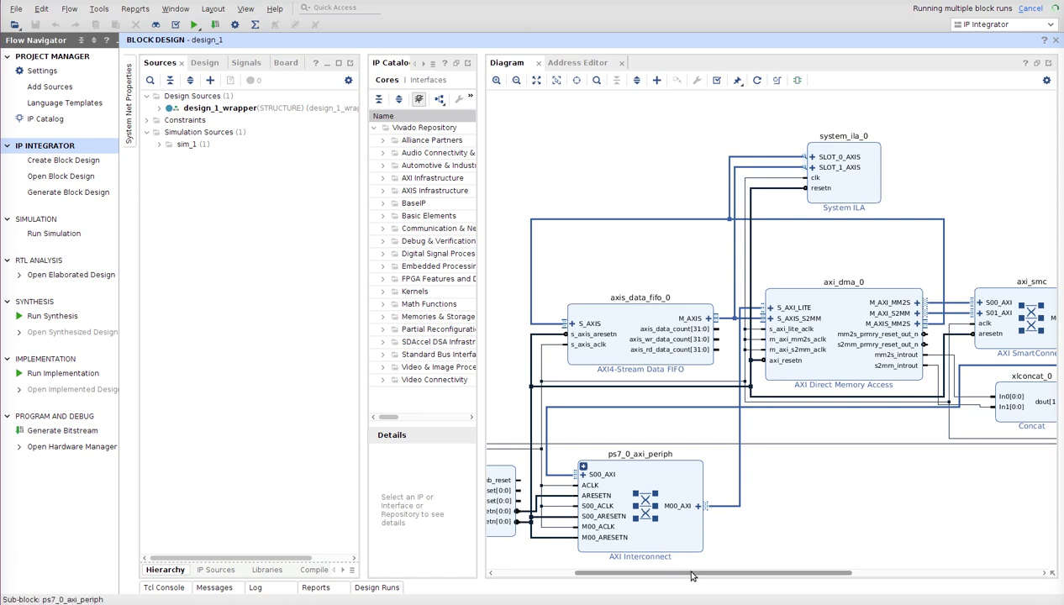
Enlarge the block diagram area by narrowing the Sources and IP Catalog panes, and inspect the connections around axi_dma_0.
left_click_drag(701, 575, 827, 577)
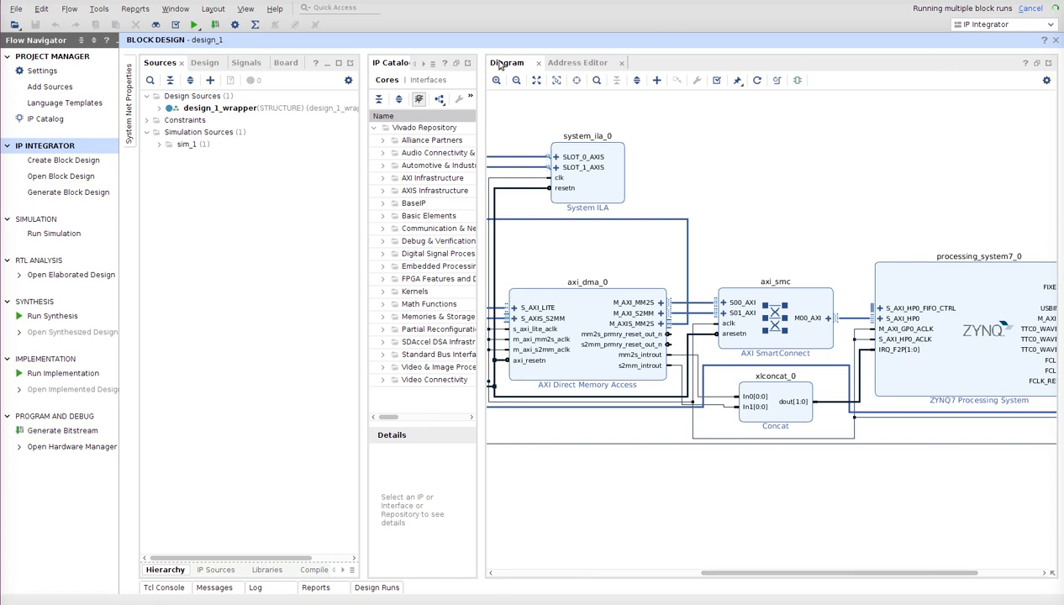
left_click_drag(363, 144, 227, 148)
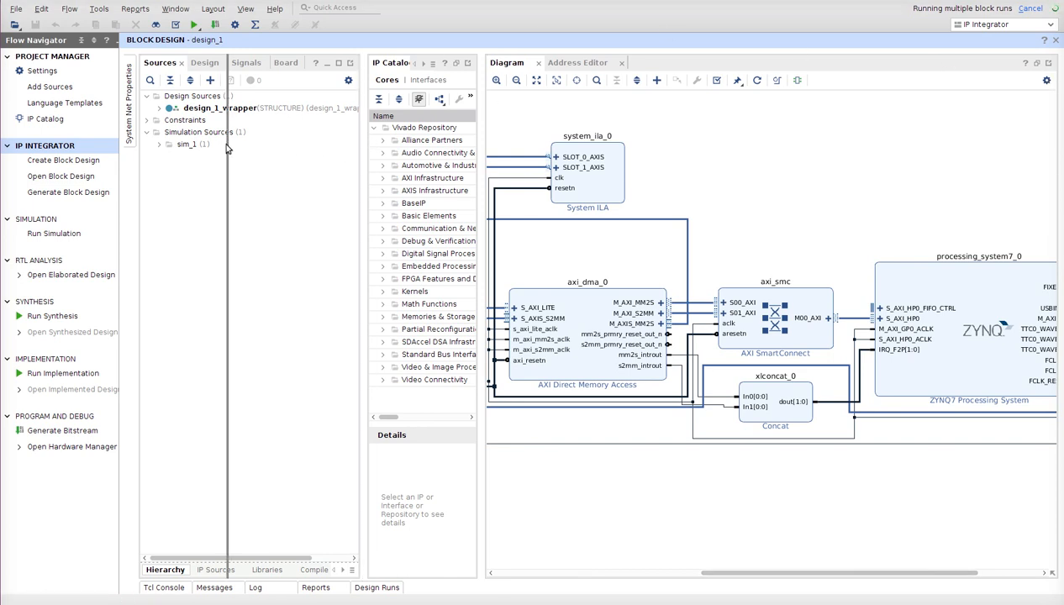
left_click_drag(414, 225, 250, 241)
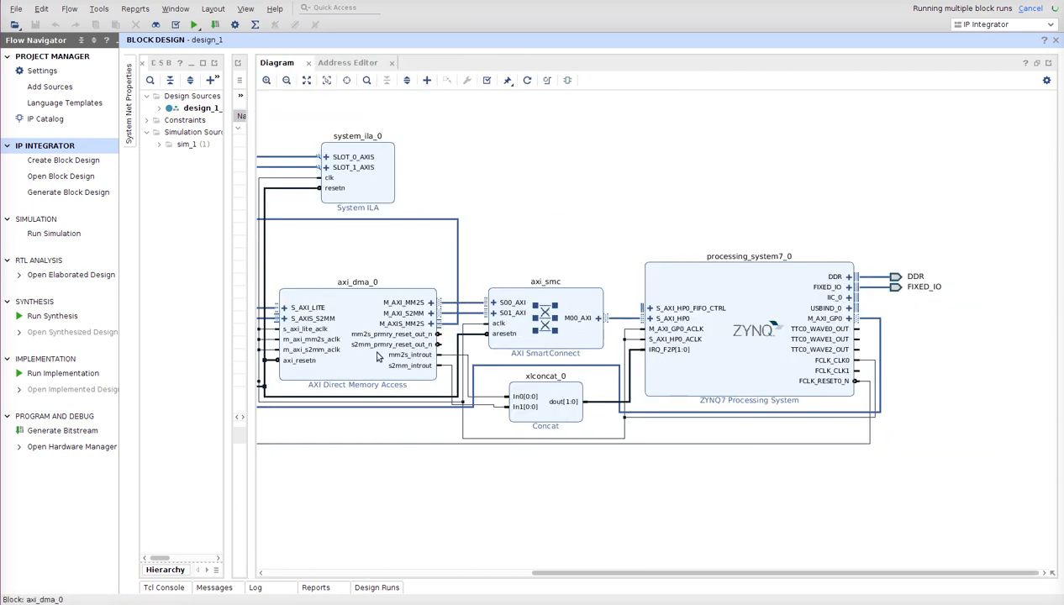
left_click_drag(677, 575, 549, 583)
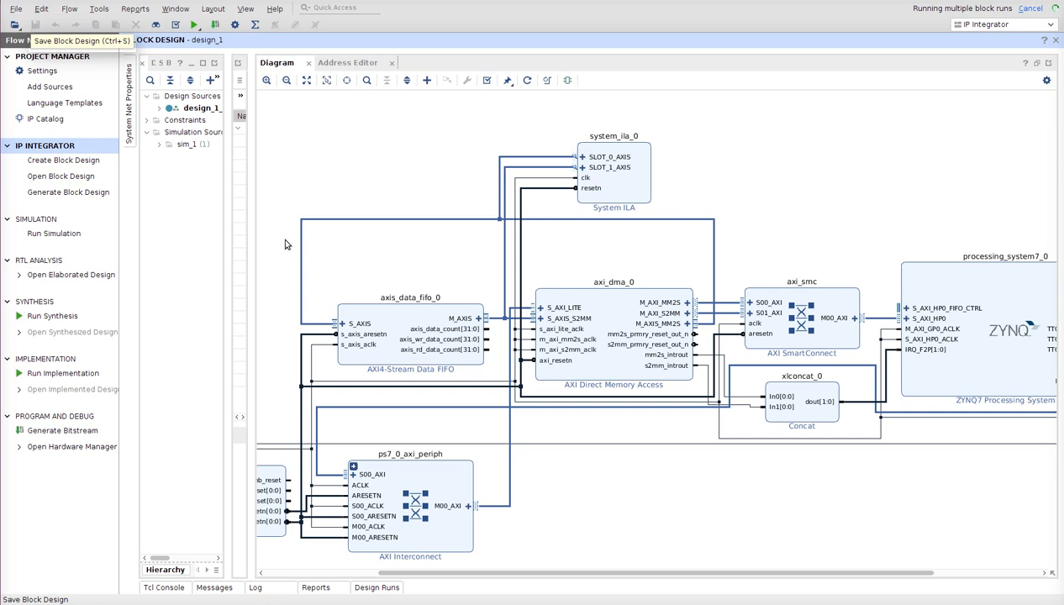
left_click(612, 301)
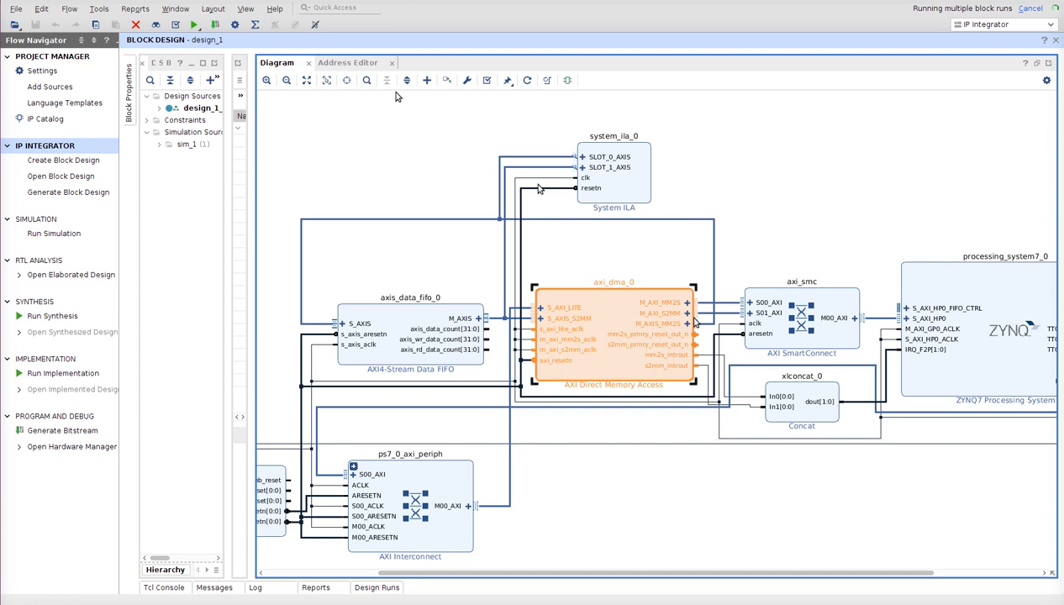
left_click(638, 507)
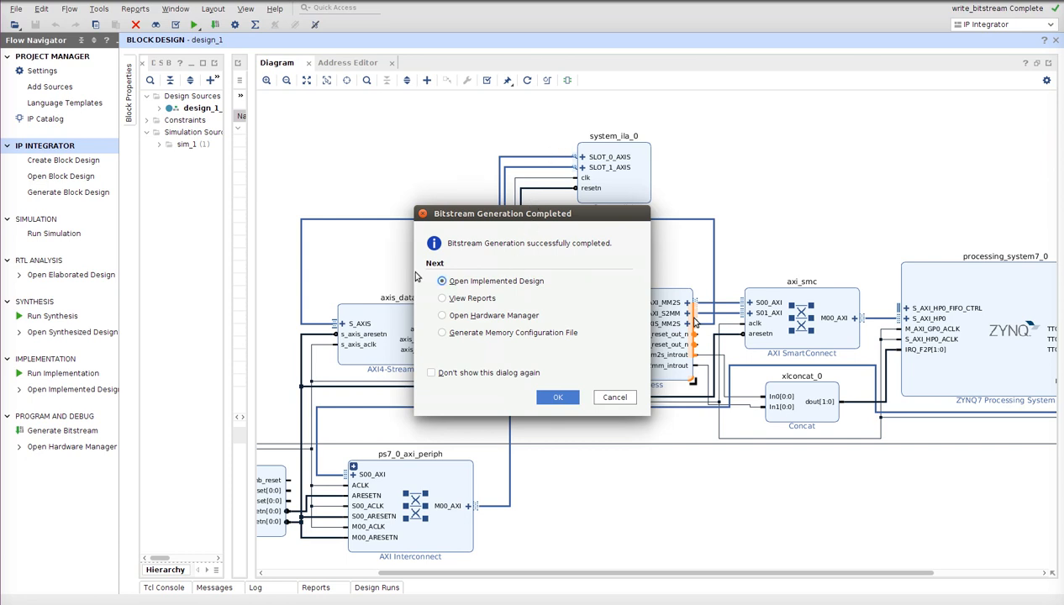
Dismiss the bitstream completion notice and export the hardware platform local to the project with the bitstream included.
left_click(421, 213)
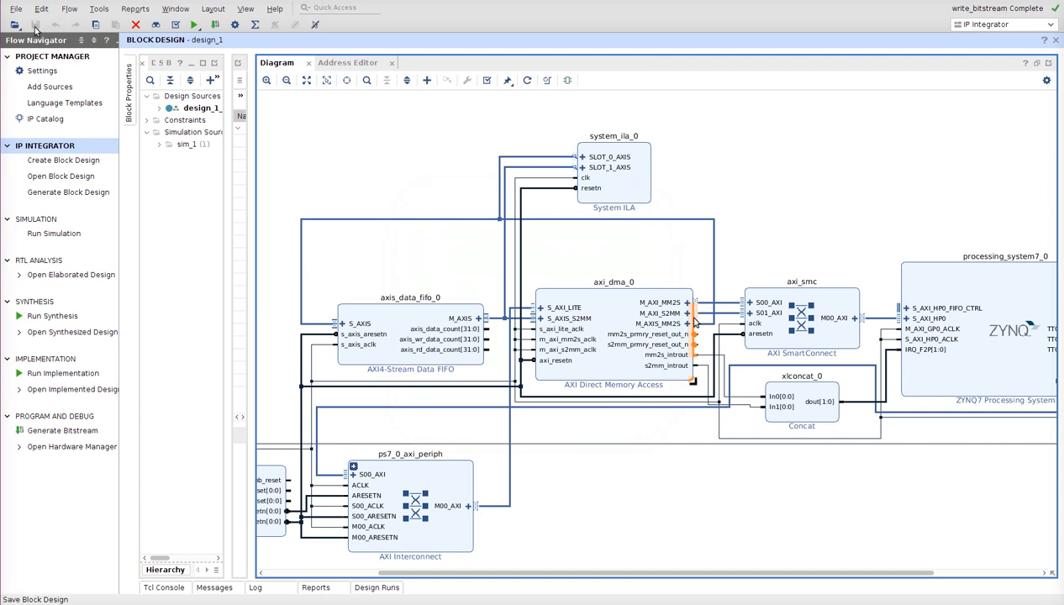
left_click(16, 9)
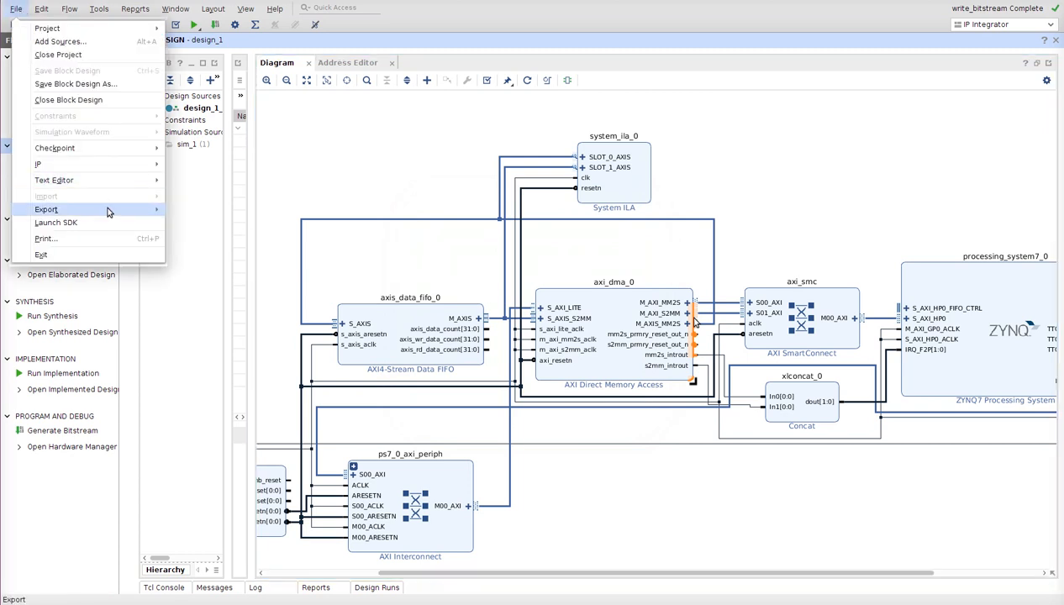
mouse_move(107, 210)
left_click(180, 210)
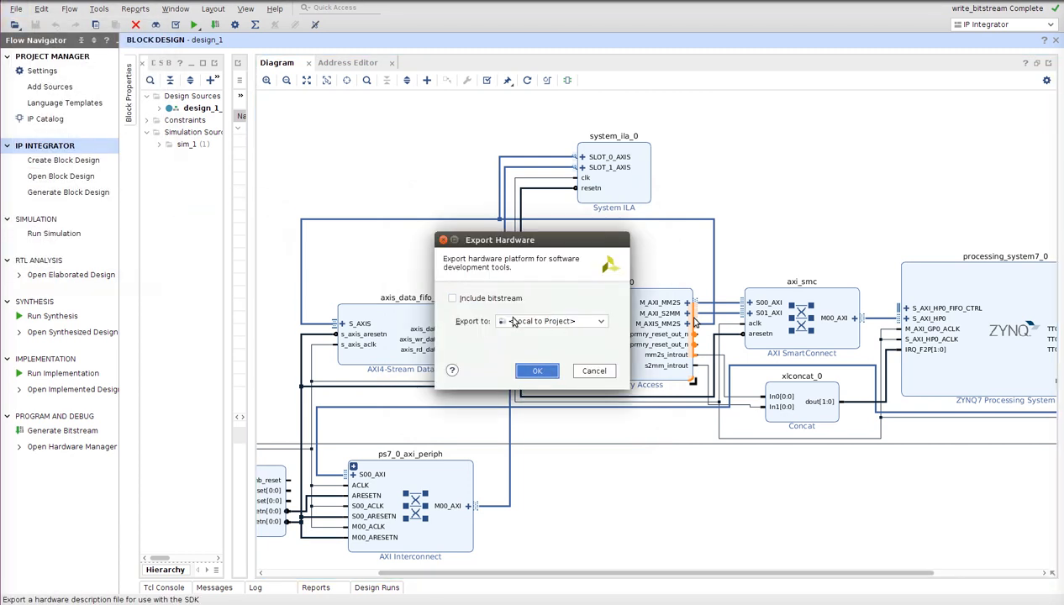
left_click(452, 297)
left_click(530, 373)
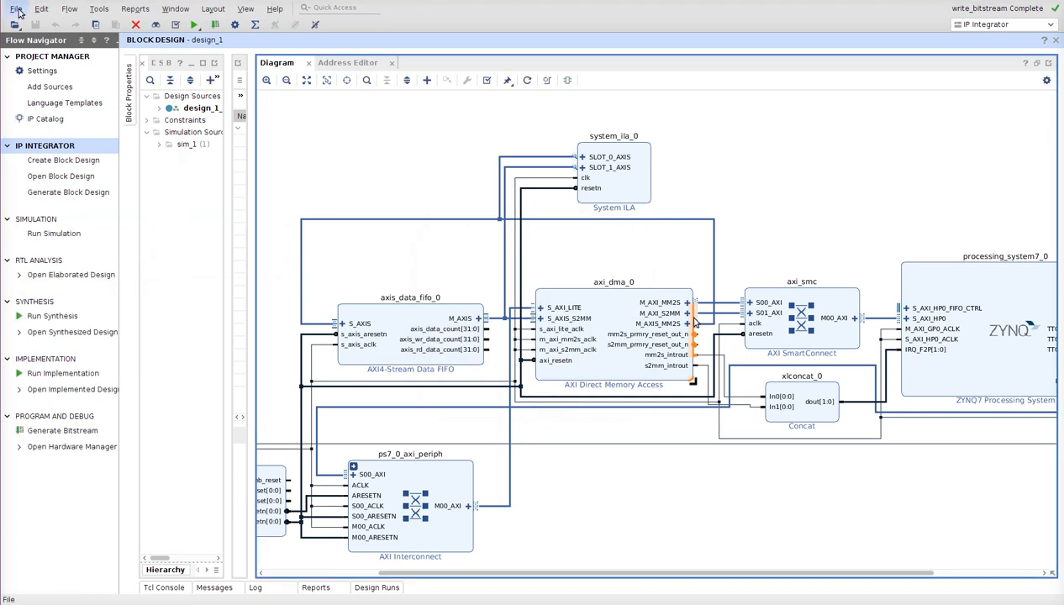
Launch Xilinx SDK for the exported hardware, local to the project, and maximize its window.
left_click(17, 10)
left_click(114, 222)
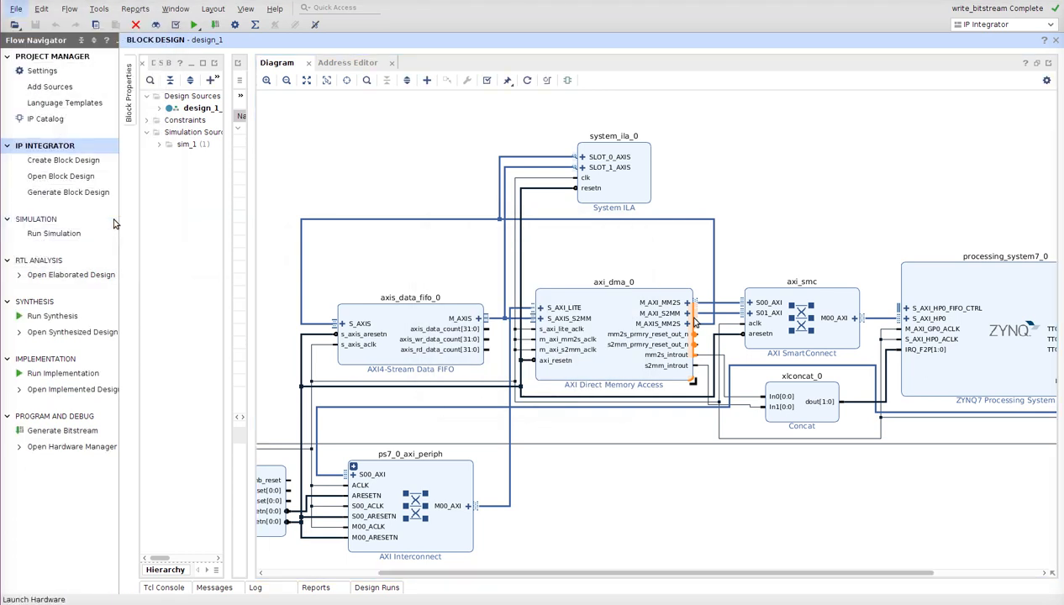
left_click(552, 376)
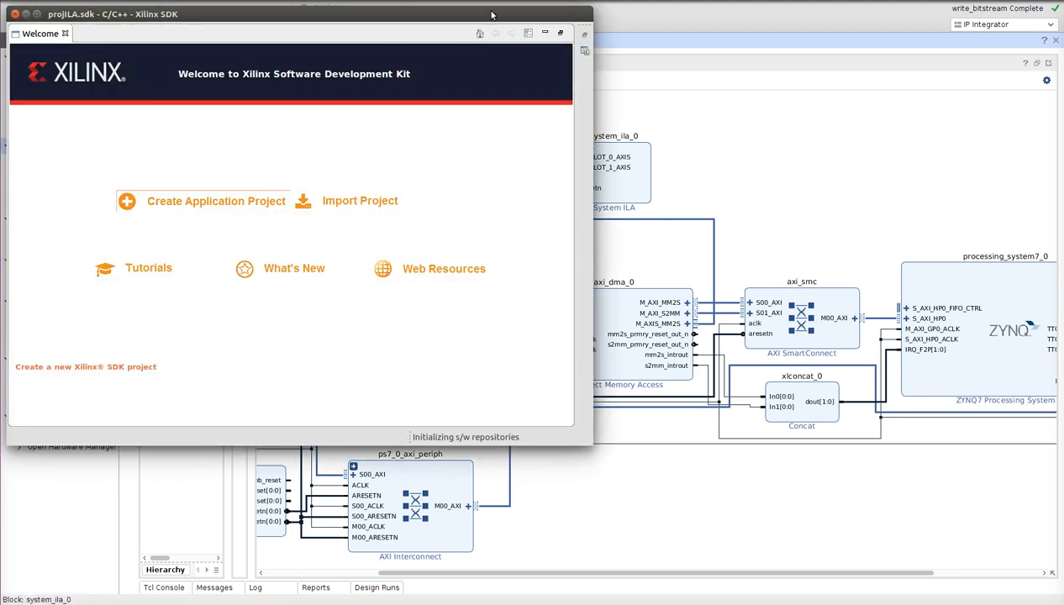
left_click_drag(488, 17, 698, 36)
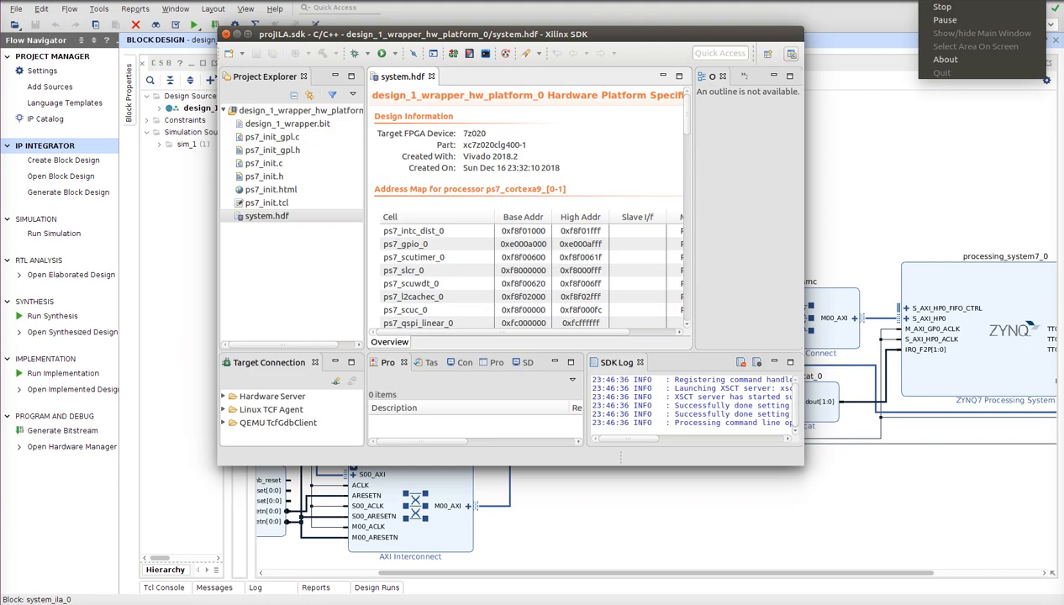
left_click(502, 38)
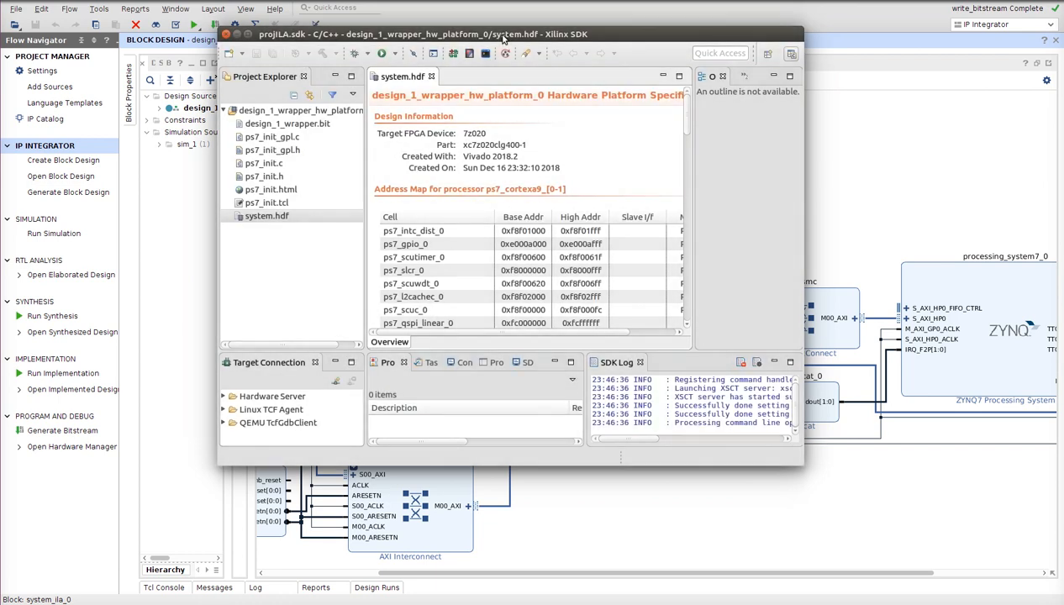
double_click(503, 38)
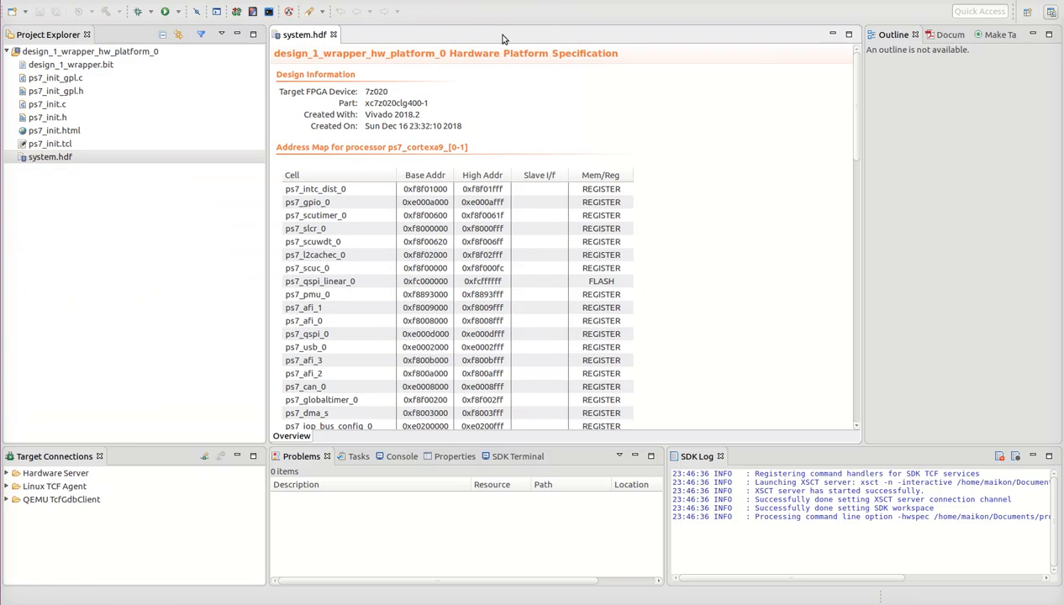
Create a standalone C application project named dmasingle for ps7_cortexa9_0 on design_1_wrapper_hw_platform_0, using the Hello World template and a new board support package.
left_click(61, 53)
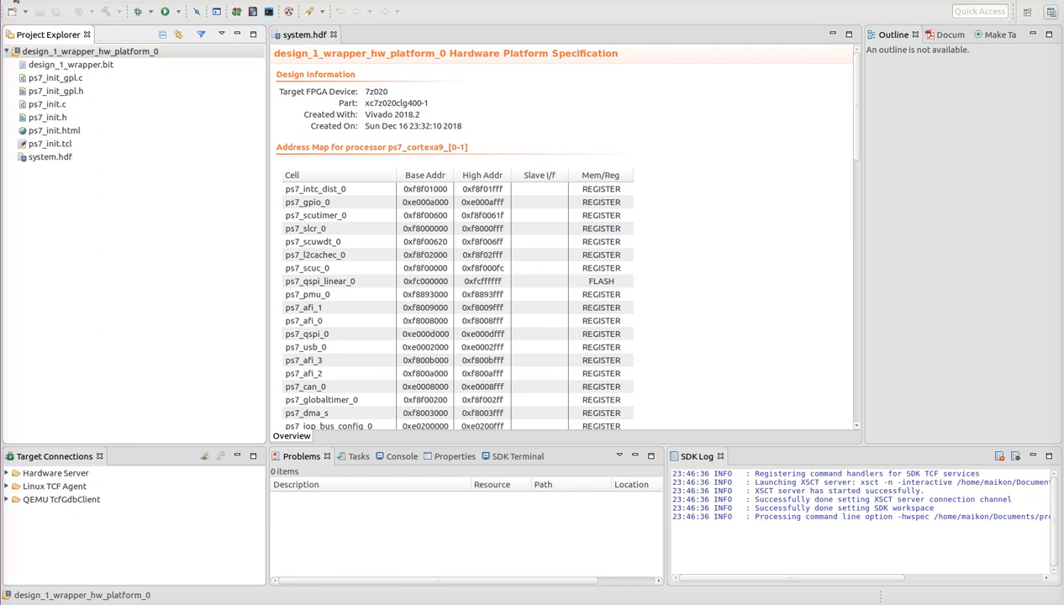
left_click(15, 0)
mouse_move(84, 10)
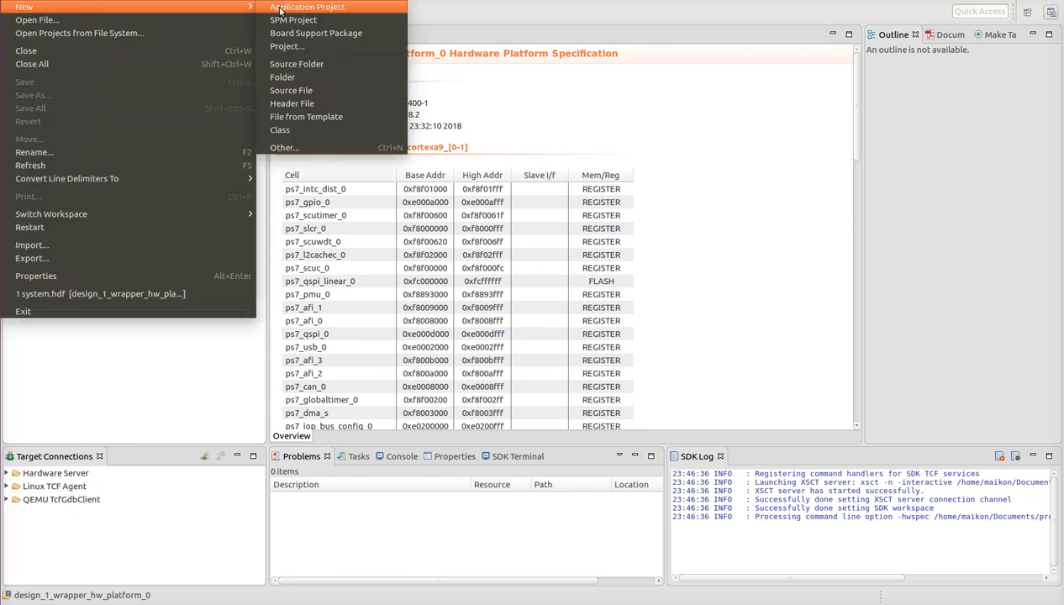
left_click(277, 12)
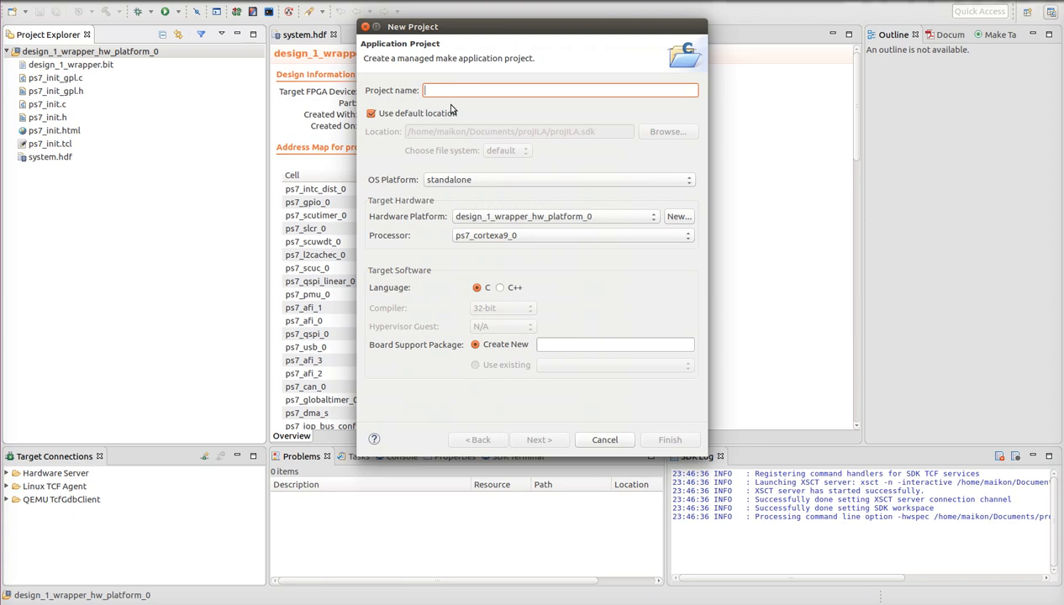
type("dma")
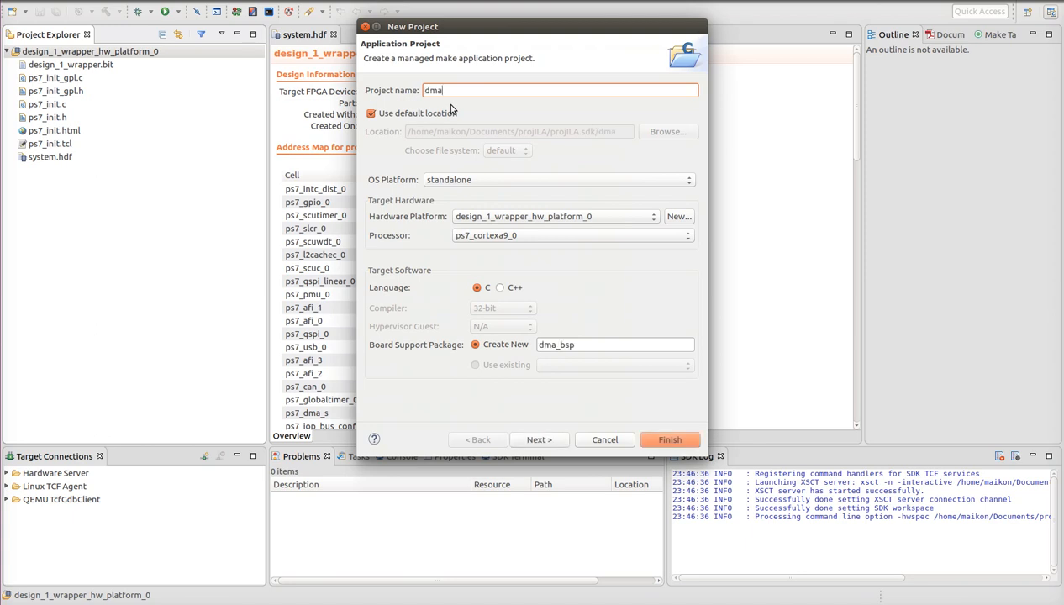
type("single")
left_click(538, 440)
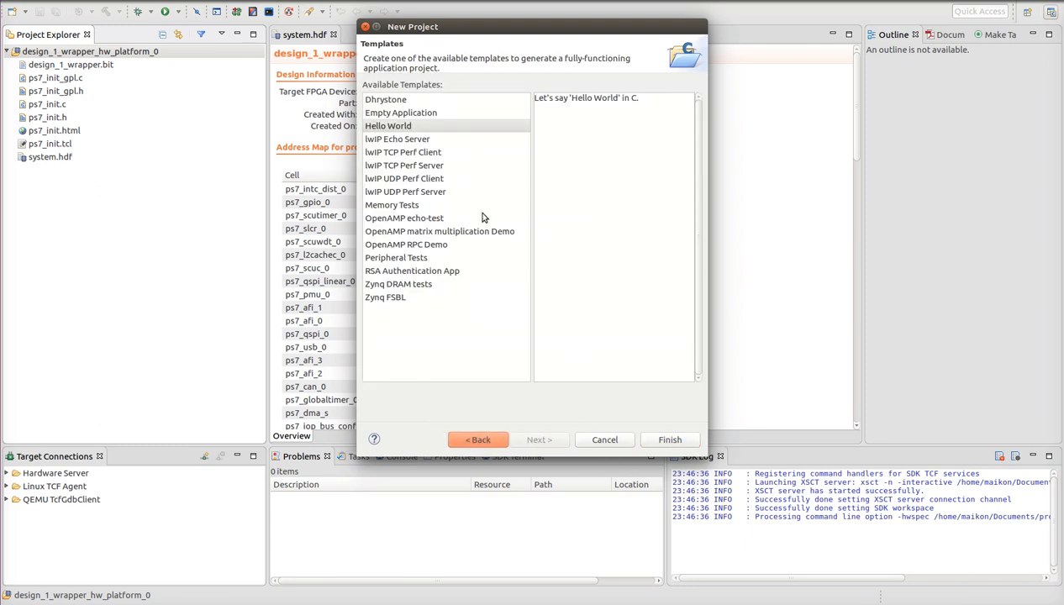
left_click(668, 440)
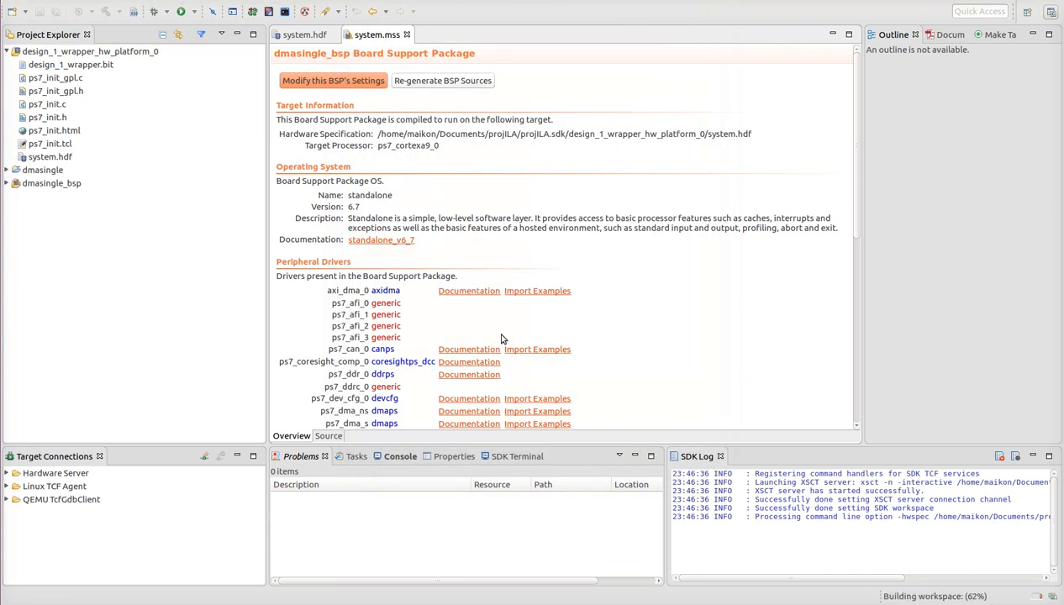
Open helloworld.c from the dmasingle project's src folder and widen the code editor by narrowing the Project Explorer.
left_click(6, 170)
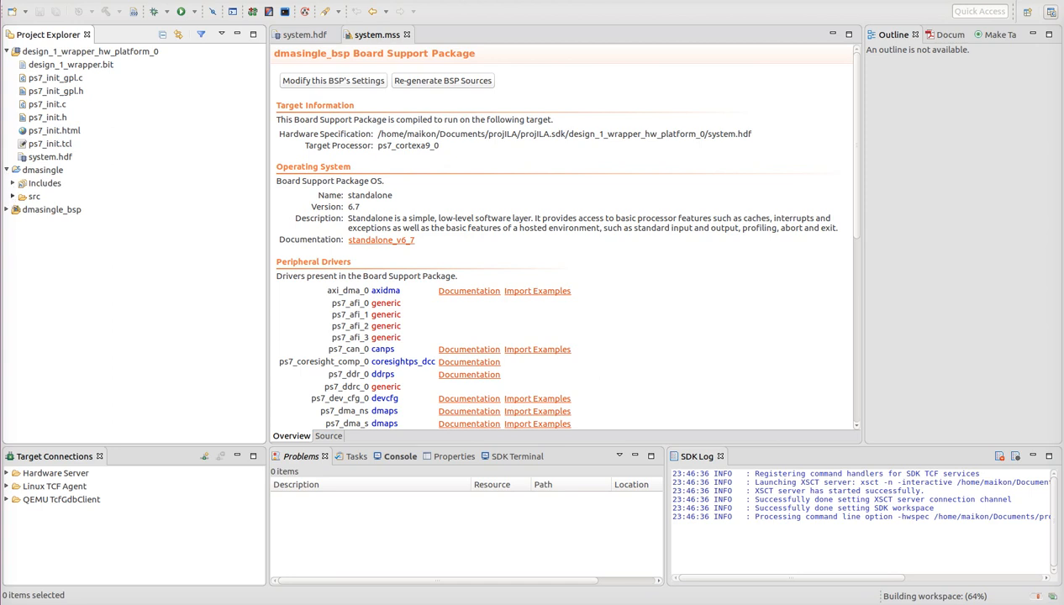
left_click(12, 196)
left_click(67, 214)
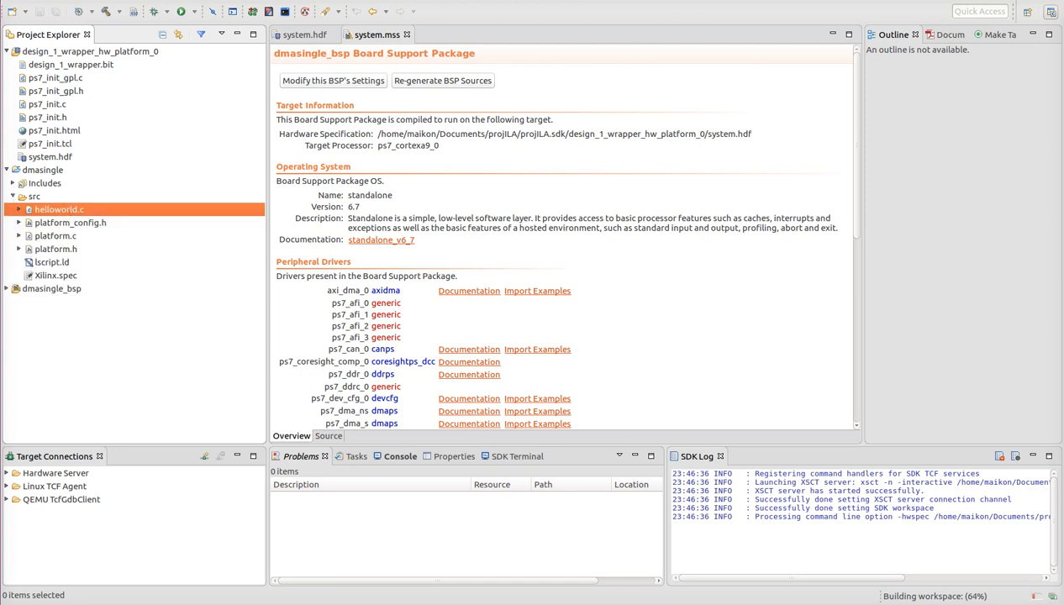
double_click(67, 213)
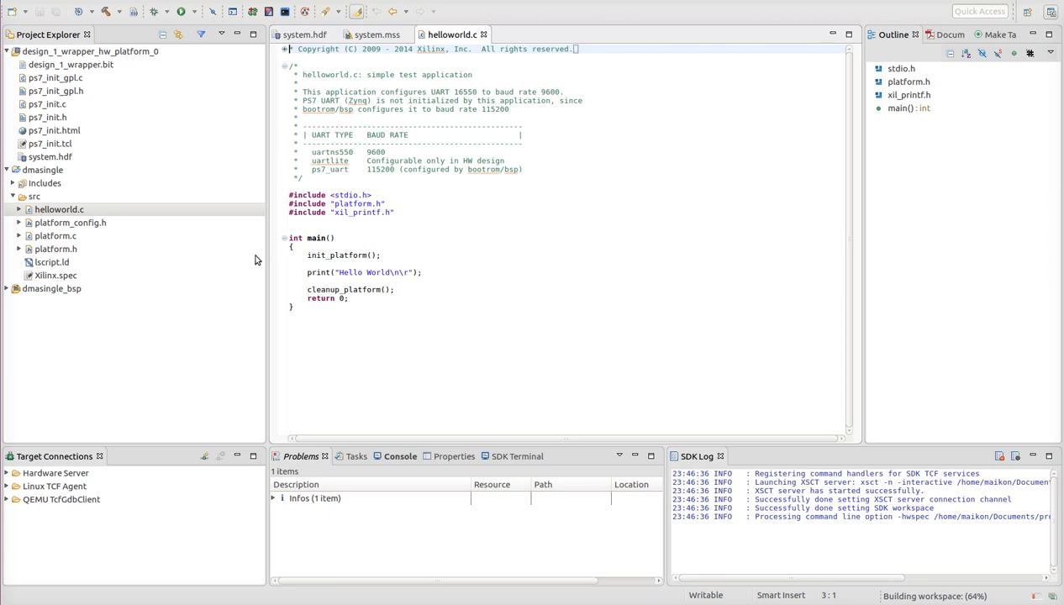
left_click_drag(269, 249, 164, 246)
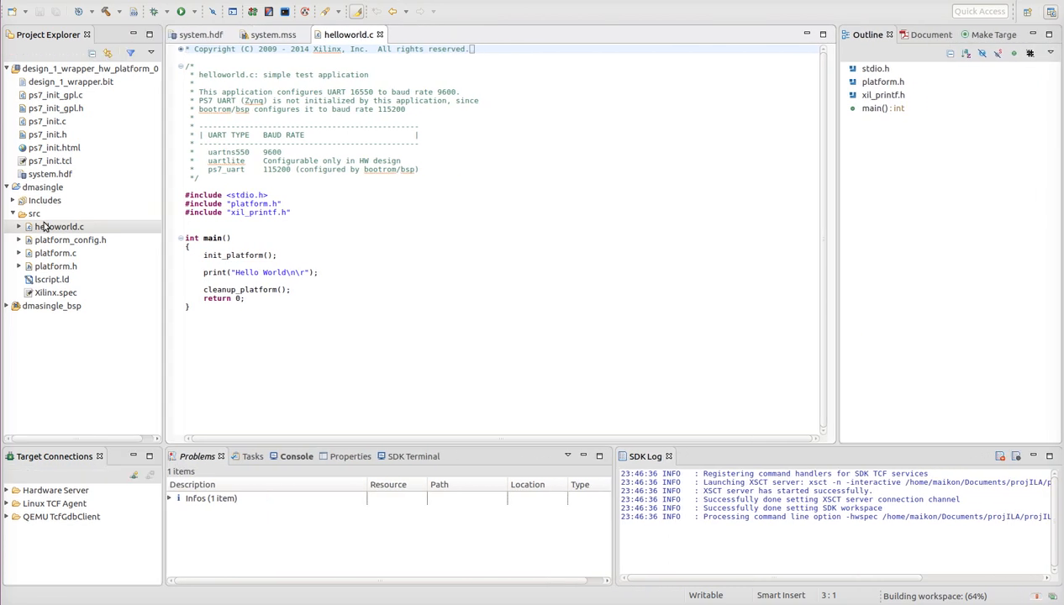
left_click(315, 161)
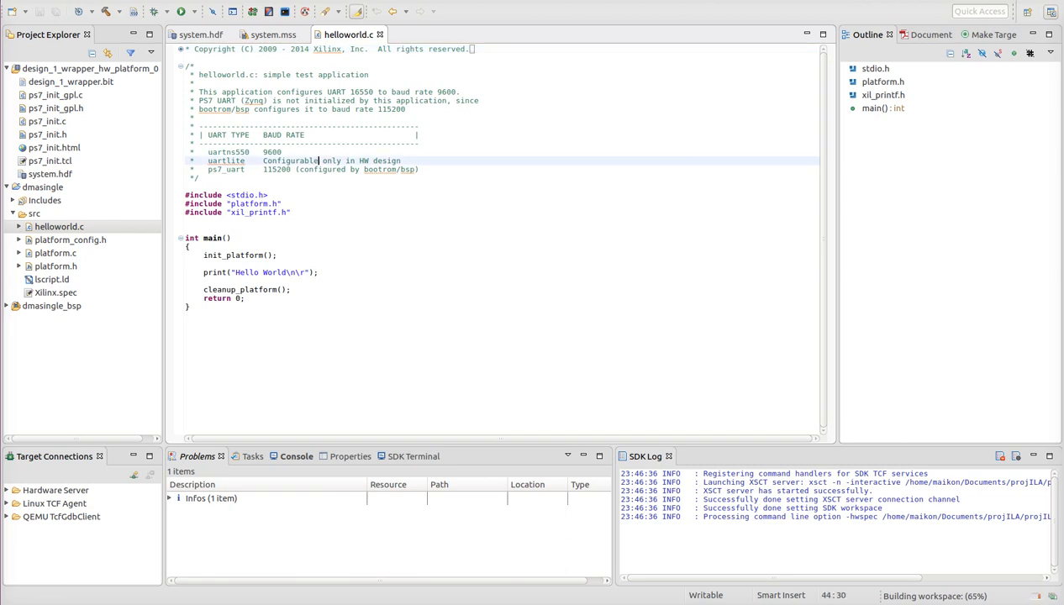
Switch to the file manager and browse from the home folder to x/SDK/2018.2/data/embeddedsw.
left_click_drag(1063, 240, 386, 91)
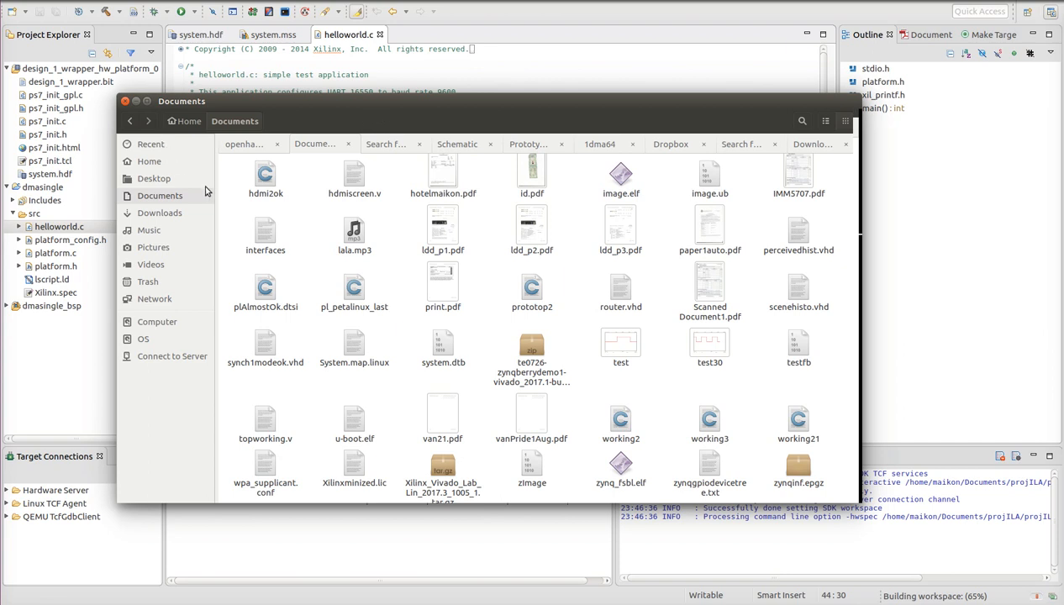
left_click(387, 238)
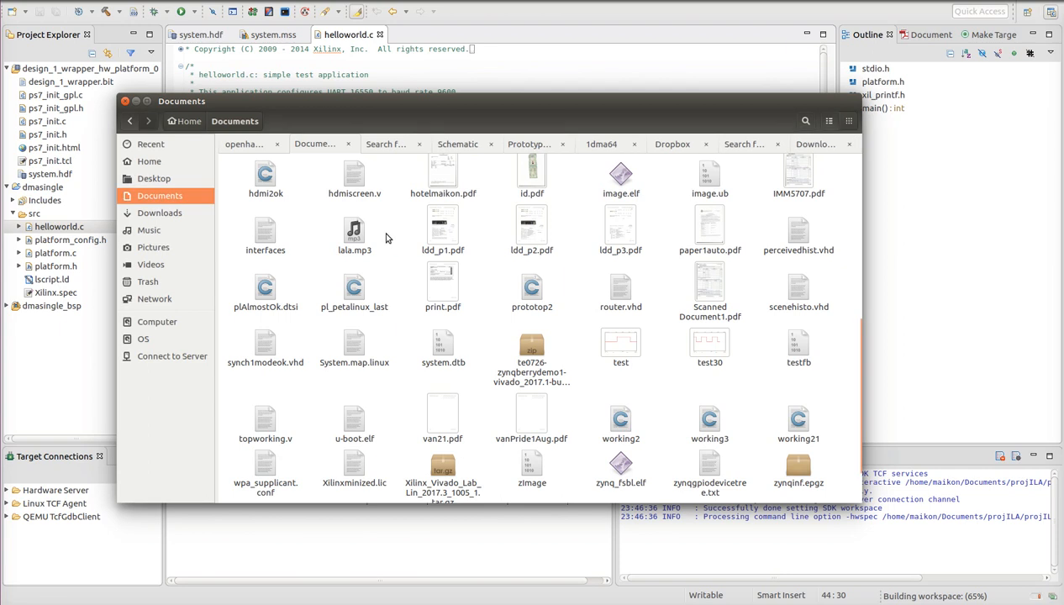
left_click(178, 162)
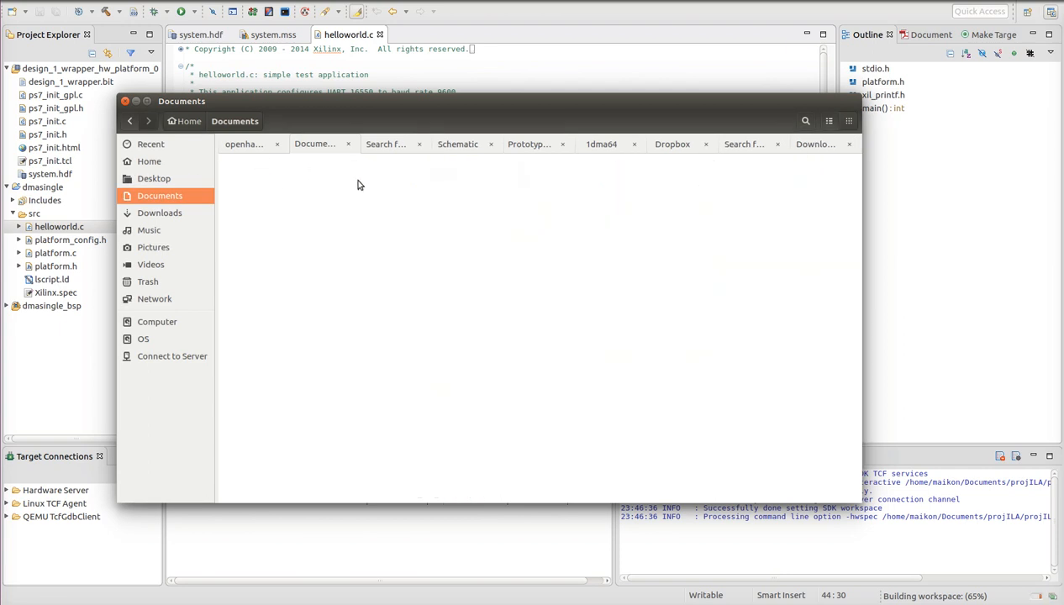
left_click_drag(508, 101, 596, 88)
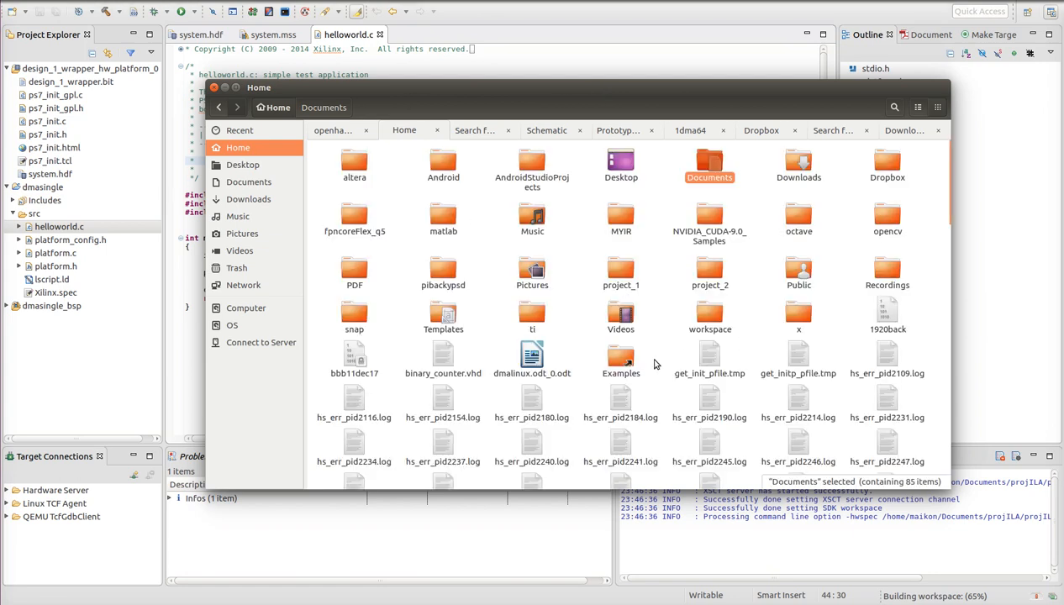
double_click(799, 312)
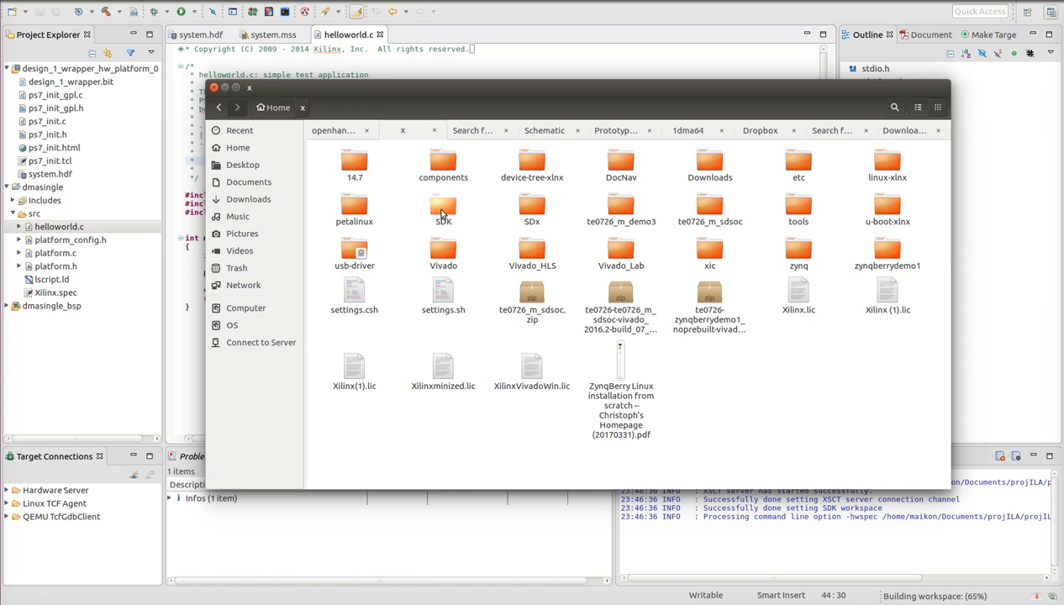
double_click(444, 209)
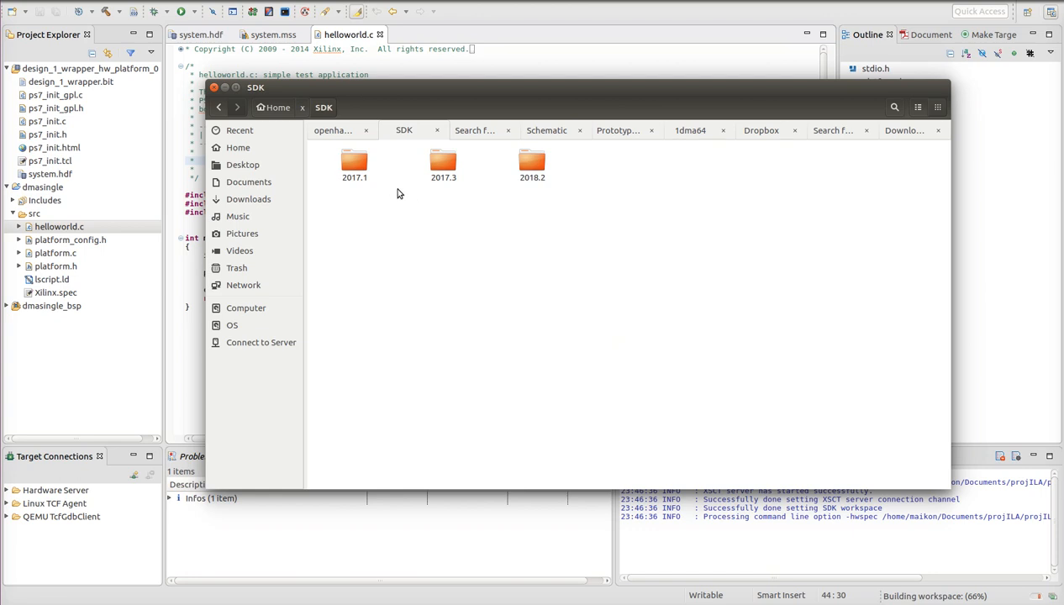
double_click(533, 165)
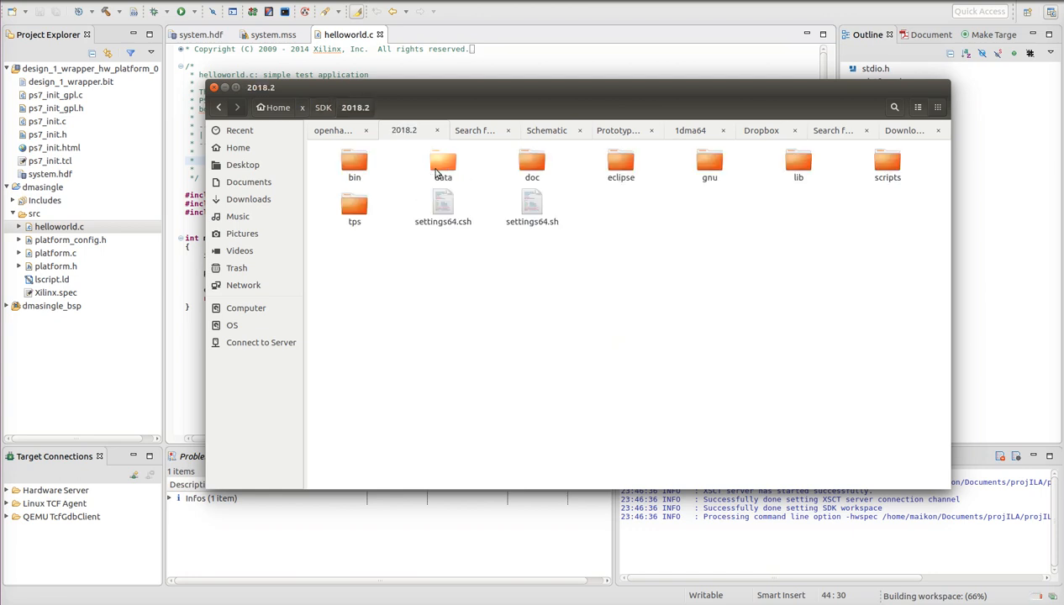
double_click(438, 171)
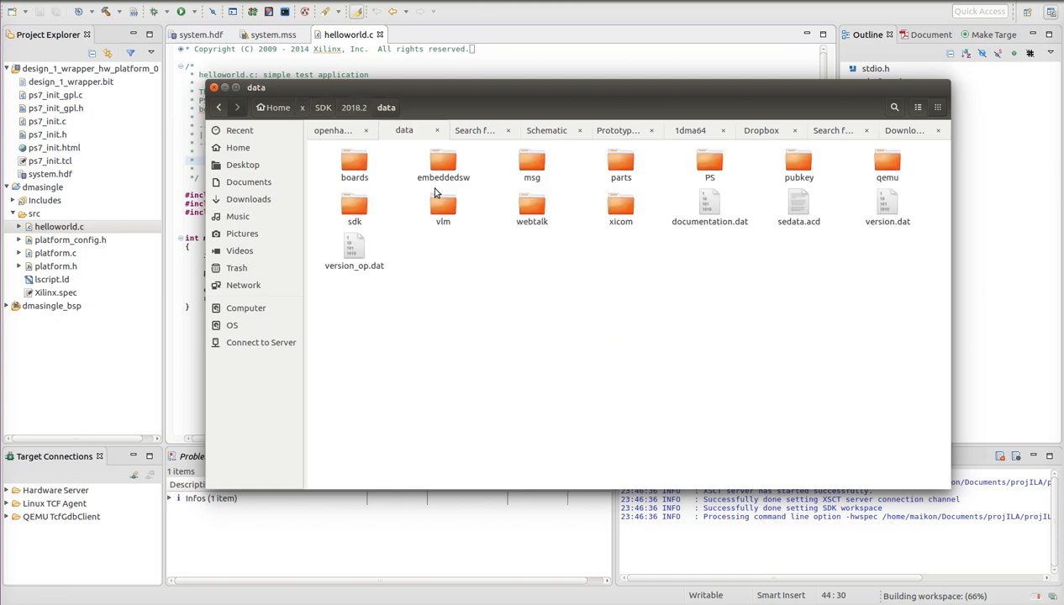
double_click(444, 171)
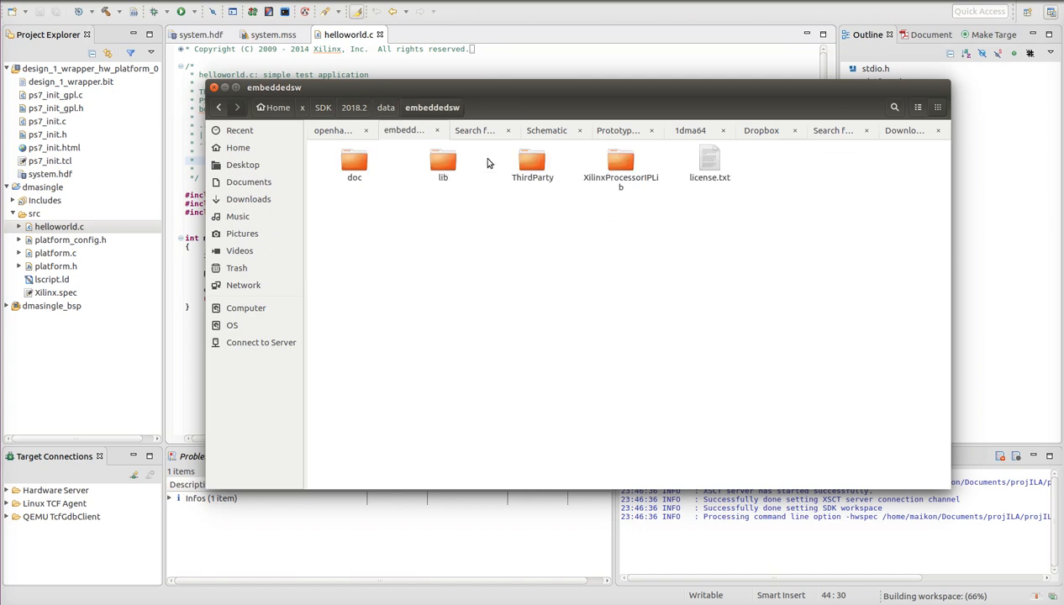
left_click(532, 170)
double_click(531, 170)
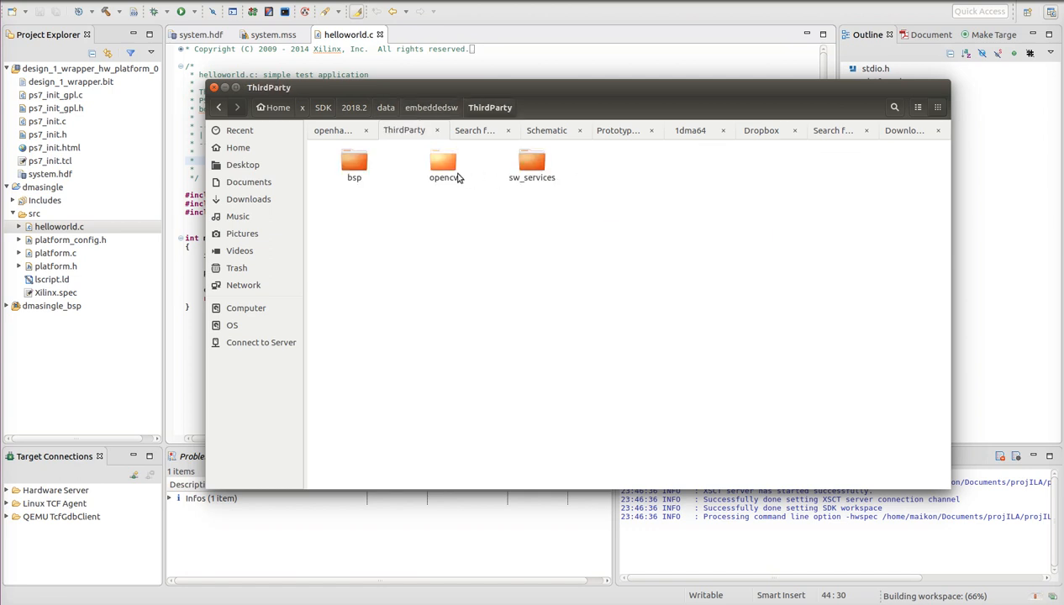
left_click(447, 110)
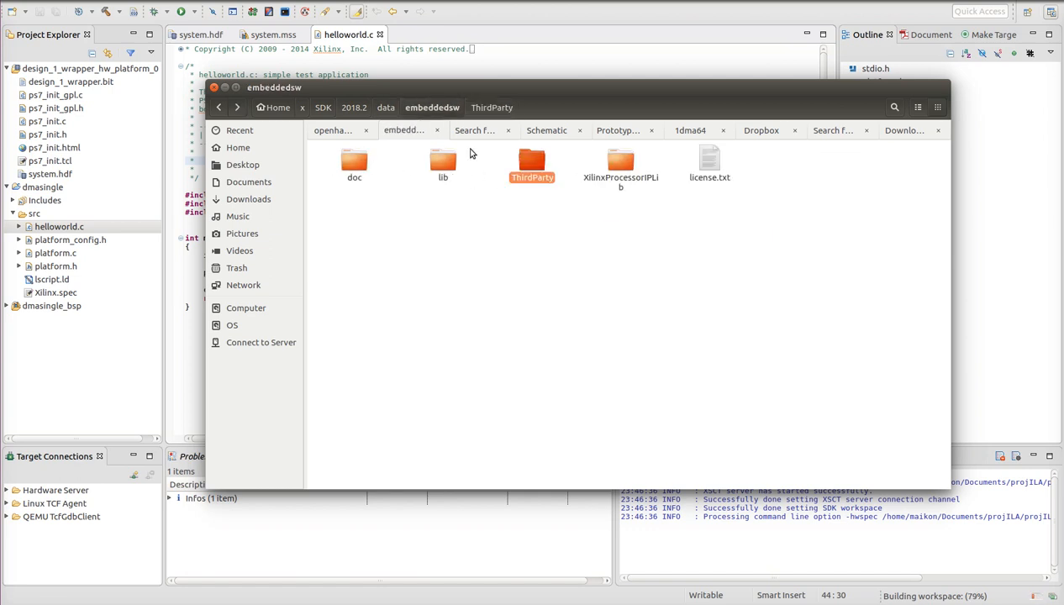
Open the axidma_v9_7 driver's examples folder inside XilinxProcessorIPLib/drivers.
double_click(620, 164)
double_click(354, 163)
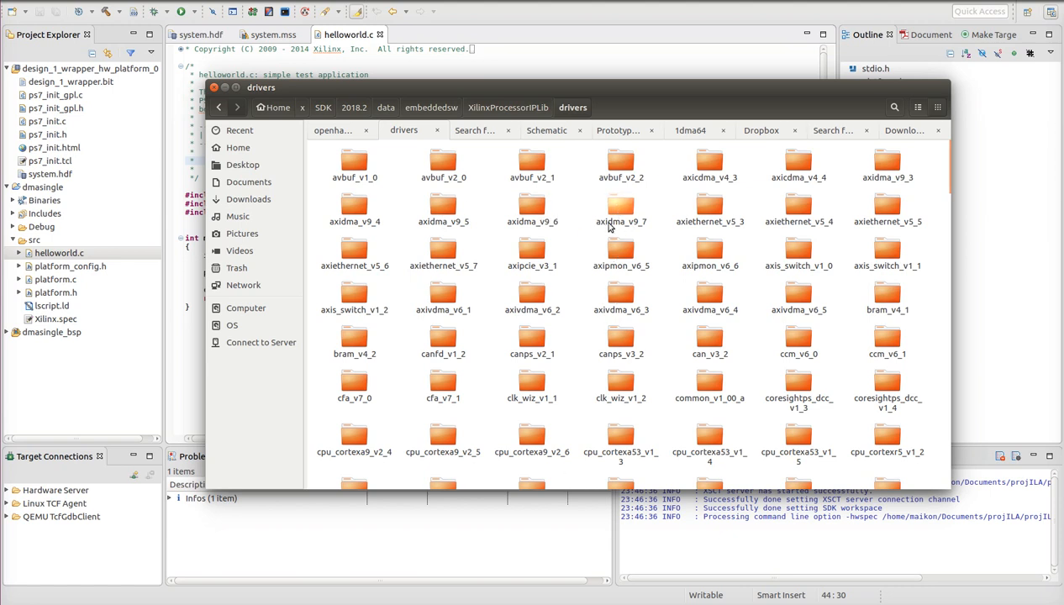
double_click(622, 213)
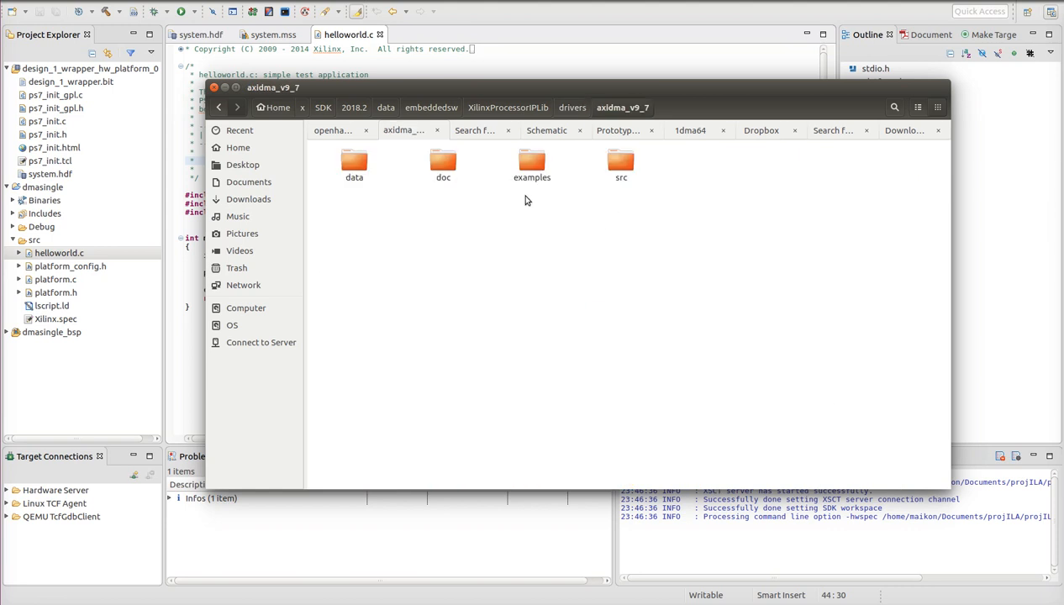
double_click(532, 164)
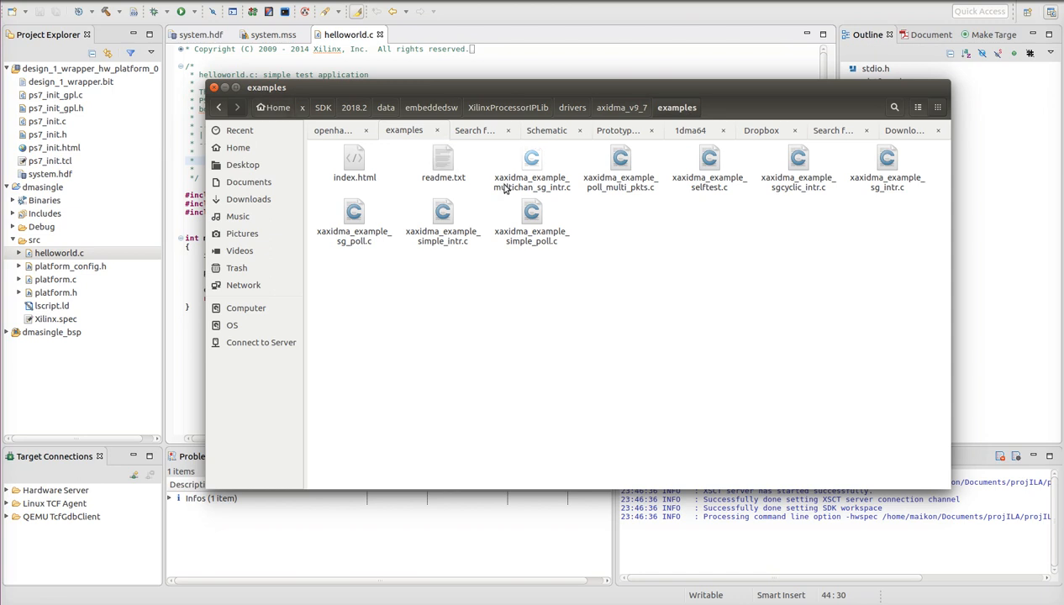
Open xaxidma_example_simple_poll.c in the gedit text editor and copy its entire source code.
left_click(540, 243)
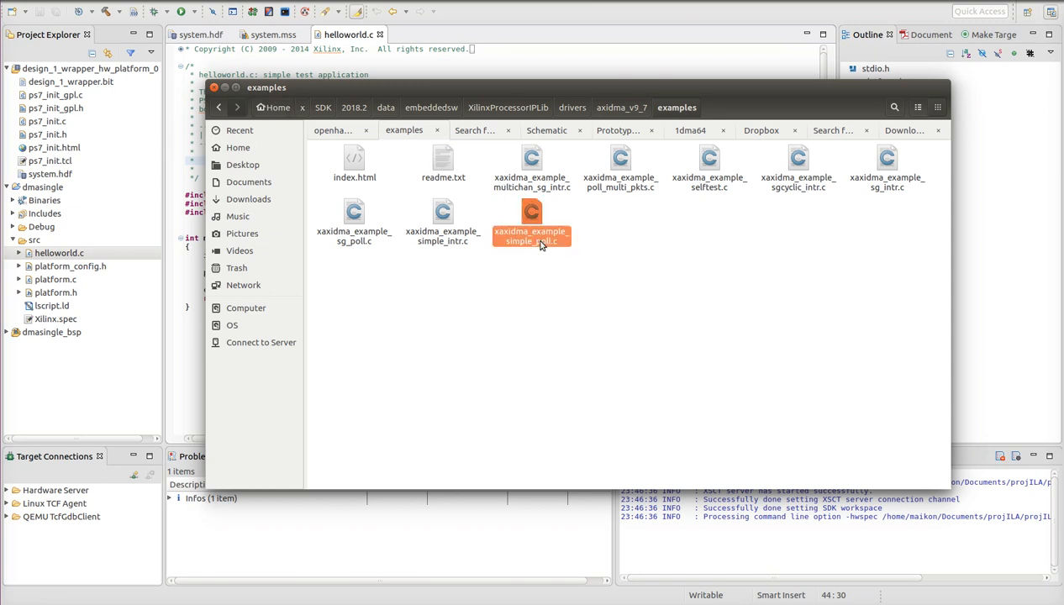
left_click(543, 290)
left_click(536, 242)
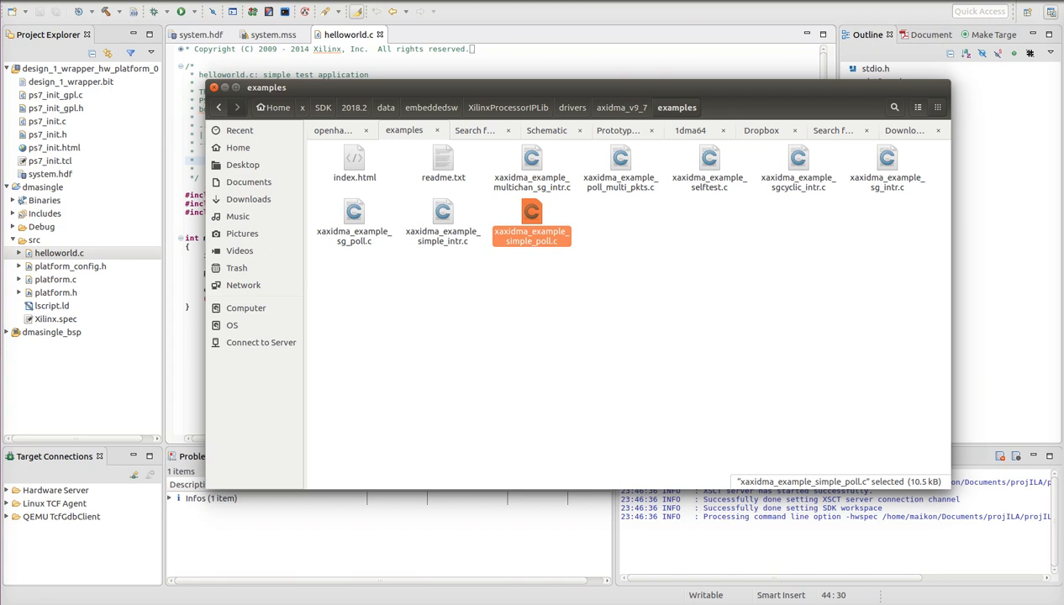
double_click(533, 217)
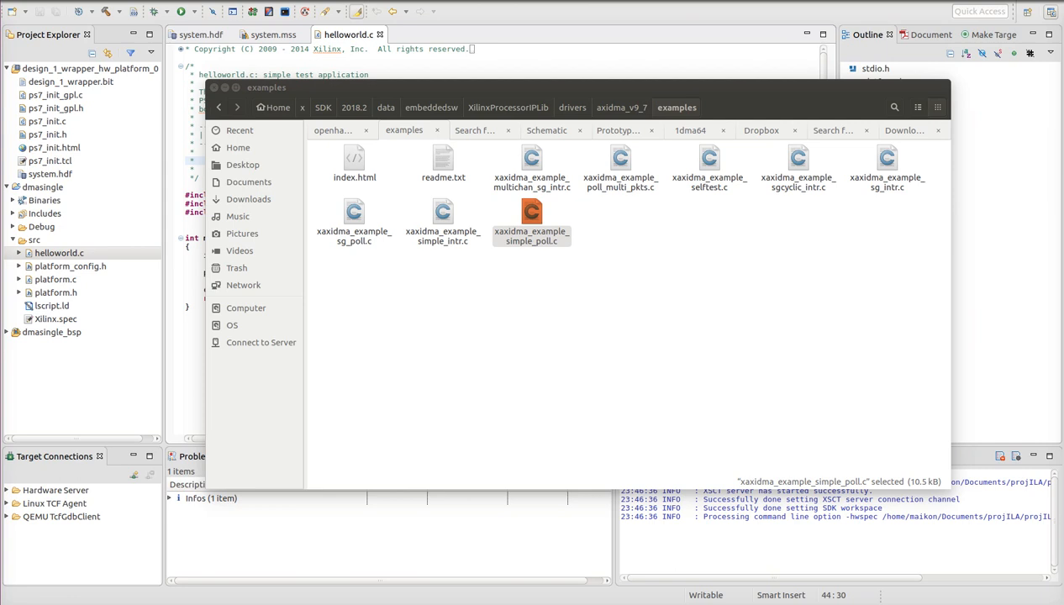
key("Return")
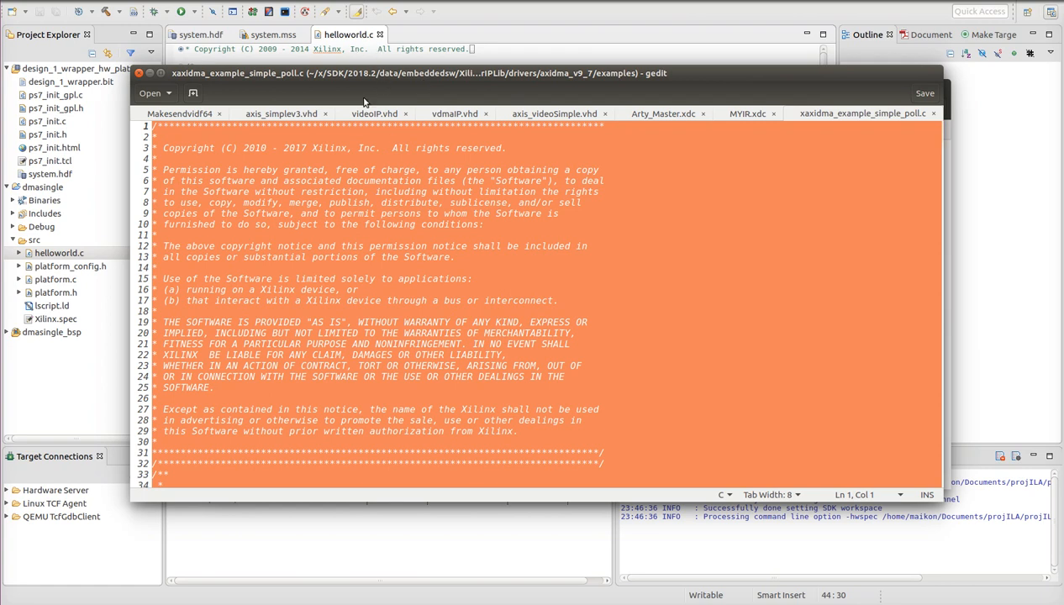
Replace the whole content of helloworld.c in Xilinx SDK with the copied DMA polling example and save it.
left_click(356, 50)
left_click(351, 160)
key("ctrl+a")
key("ctrl+v")
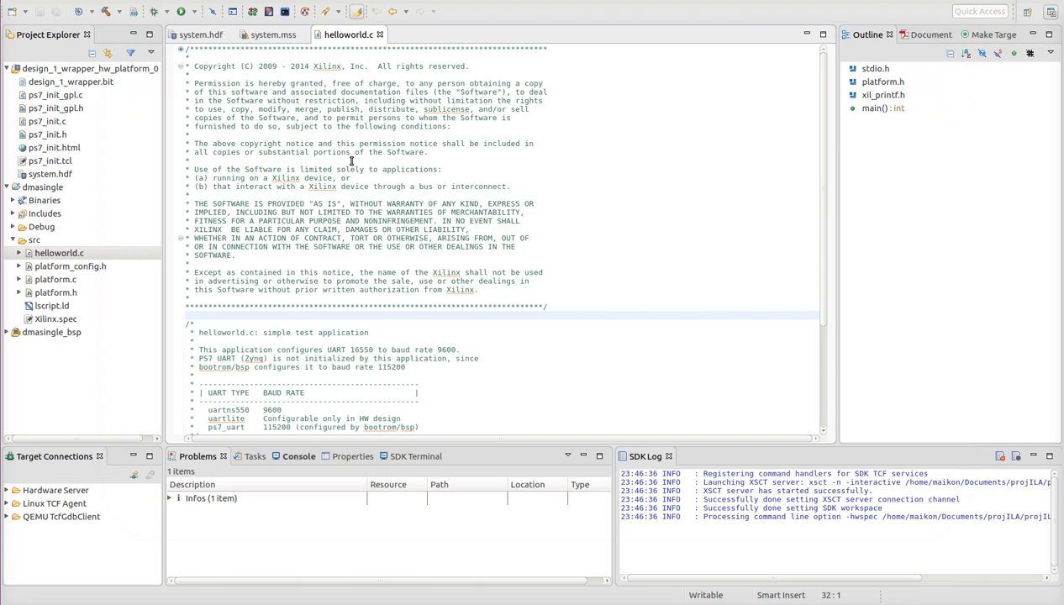
key("ctrl+s")
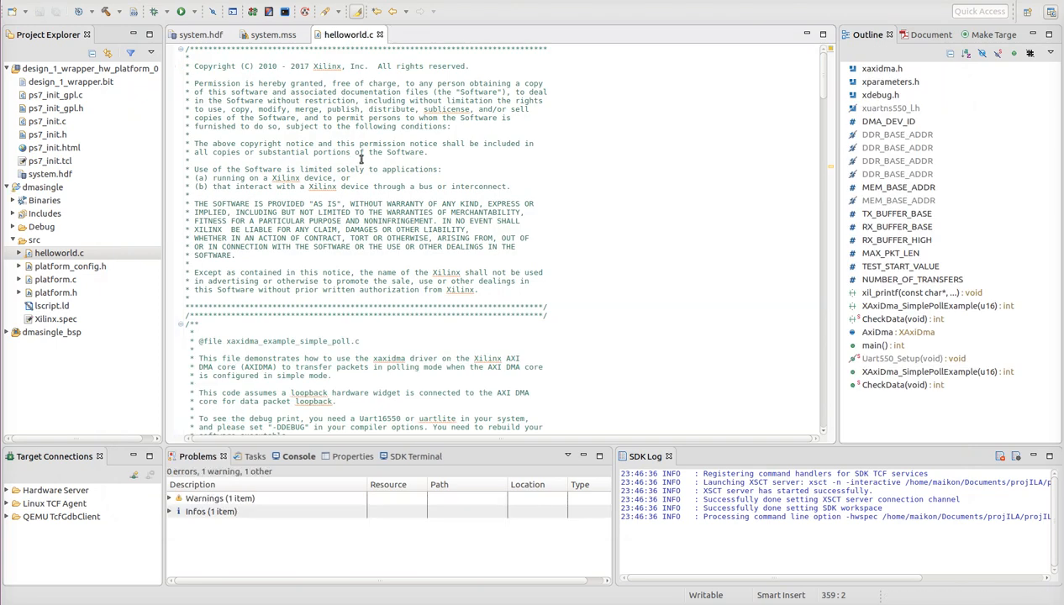
Widen the code editor and examine the example's code, its DDR address warning line and the dmasingle build console output.
left_click_drag(164, 250, 123, 253)
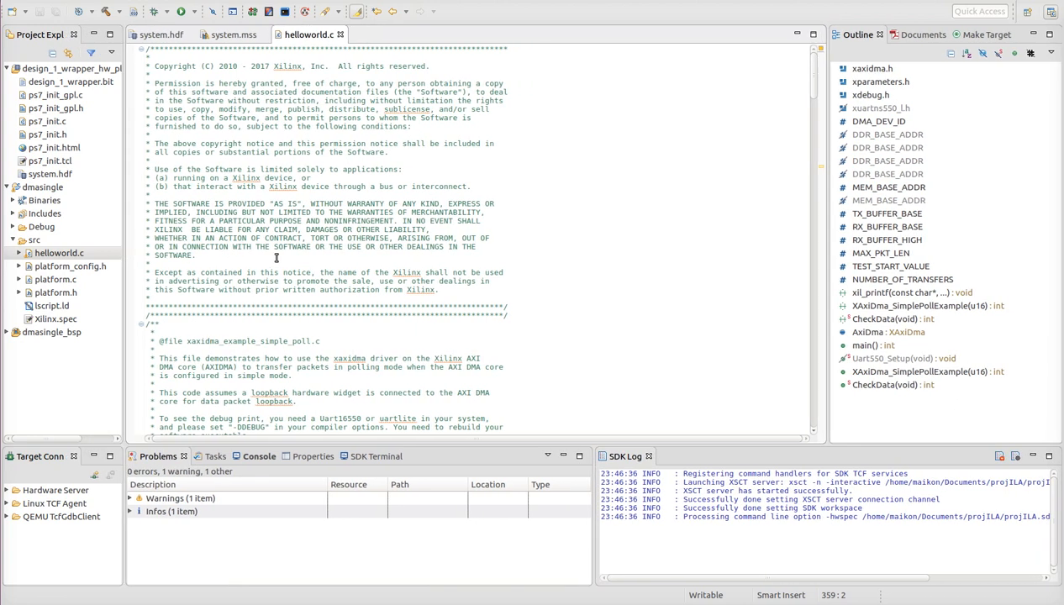
scroll(263, 349, "down", 20)
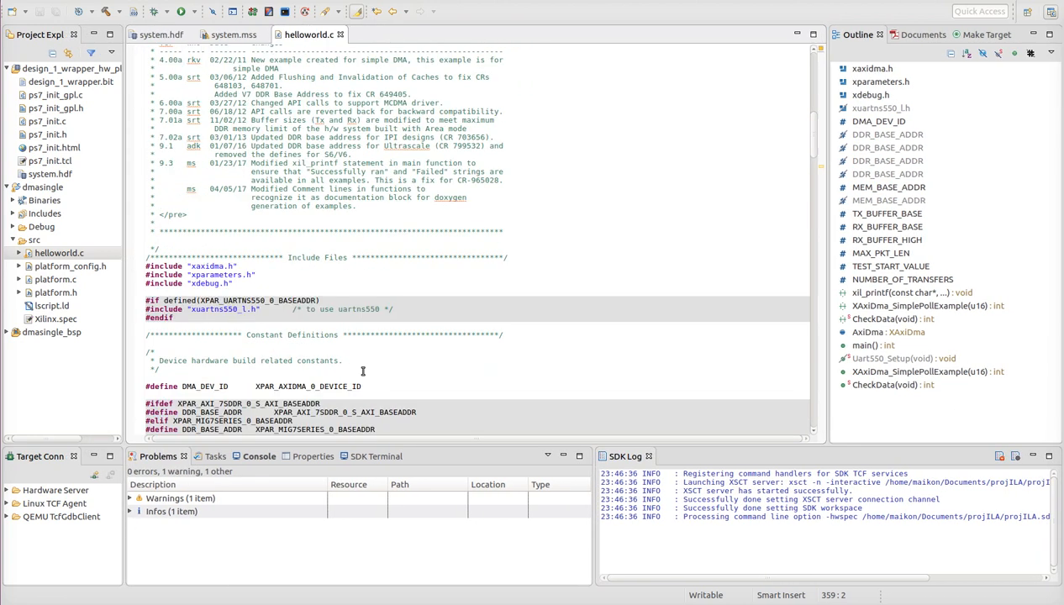
scroll(363, 370, "down", 20)
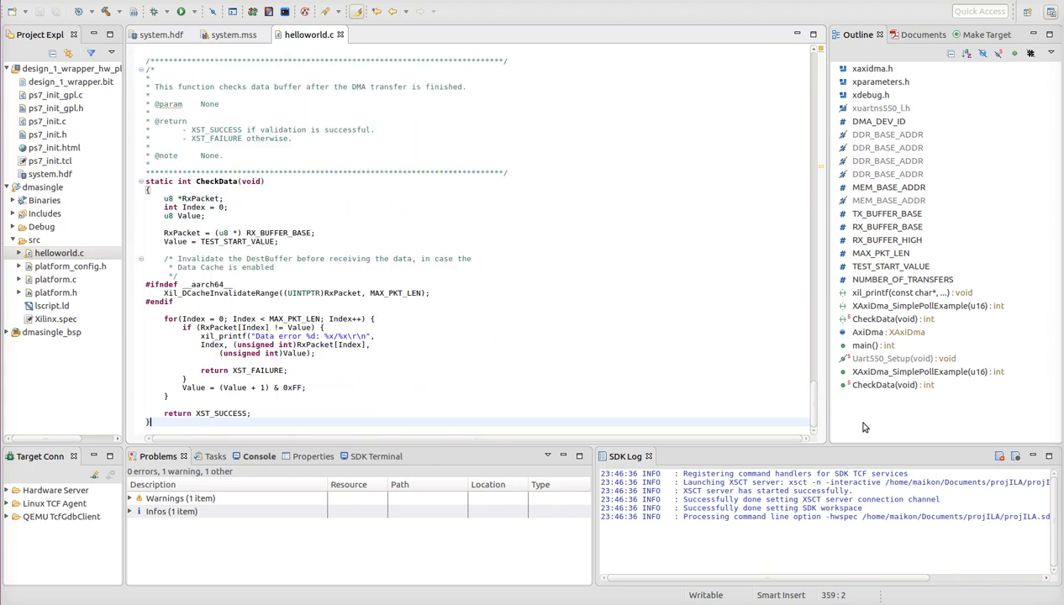
left_click_drag(813, 416, 795, 177)
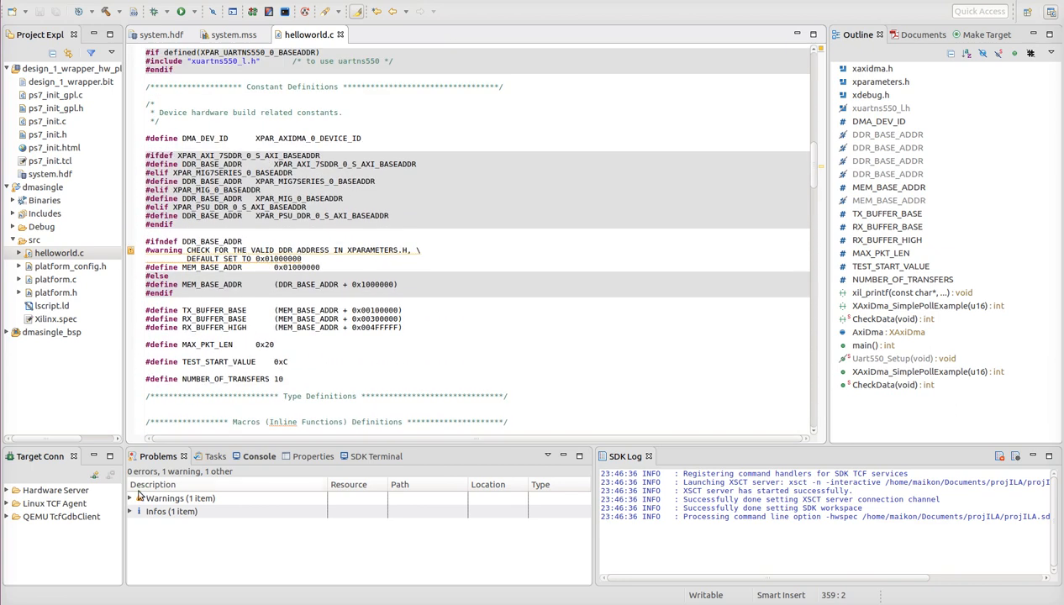
left_click(255, 456)
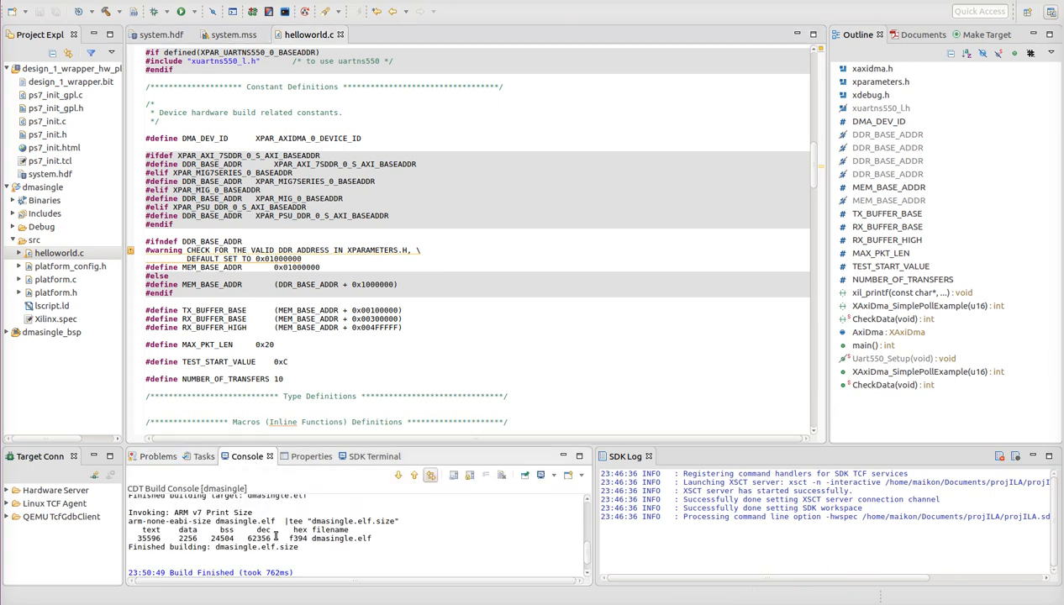
scroll(314, 526, "down", 1)
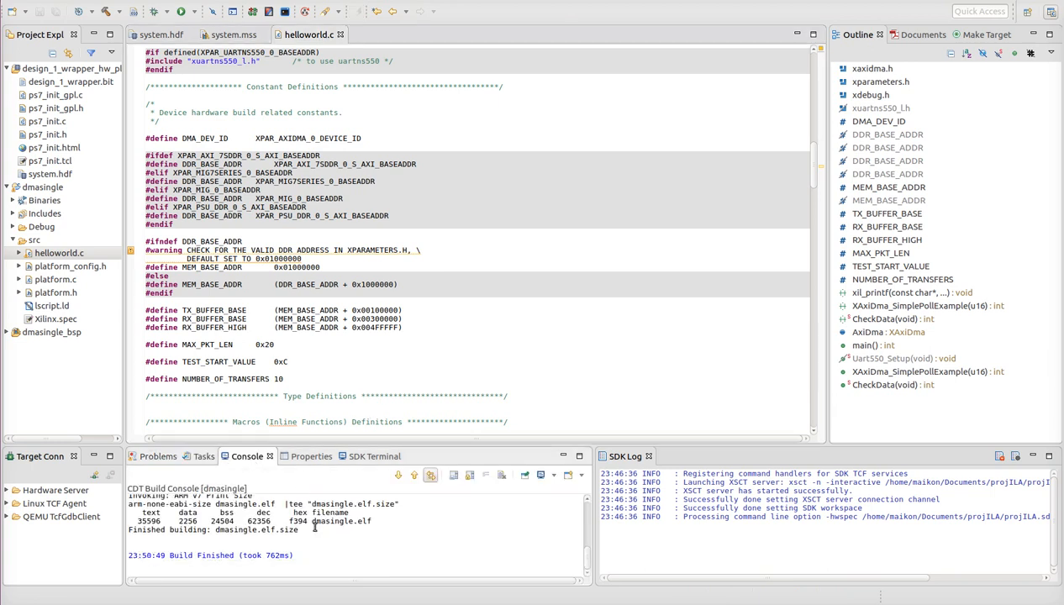
left_click(349, 298)
left_click(429, 249)
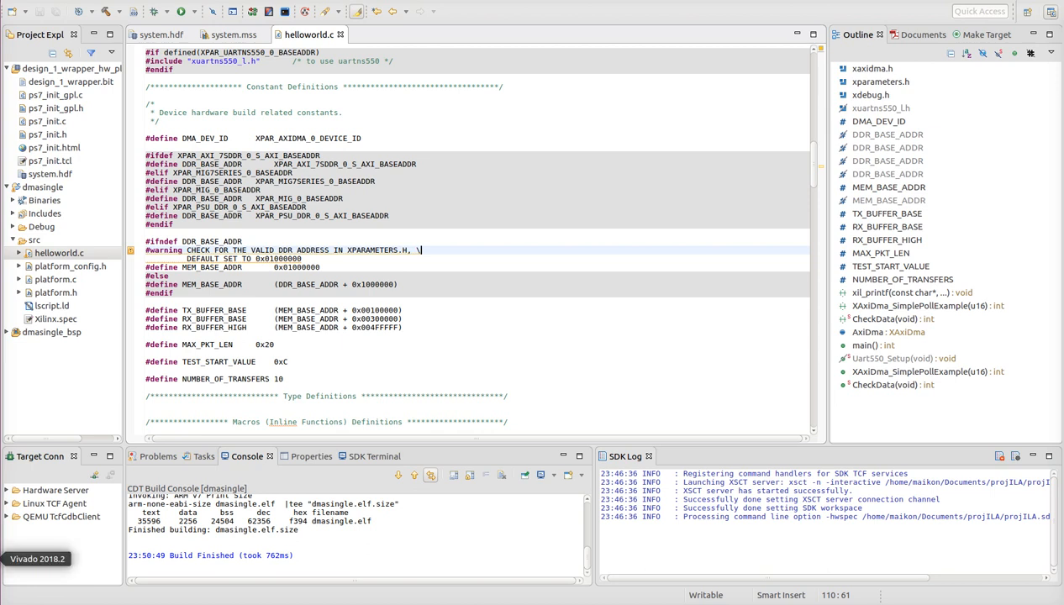
Switch to Vivado, connect the Hardware Manager to the recent localhost:3121 target, and widen the hw_ila_1 dashboard.
left_click(0, 559)
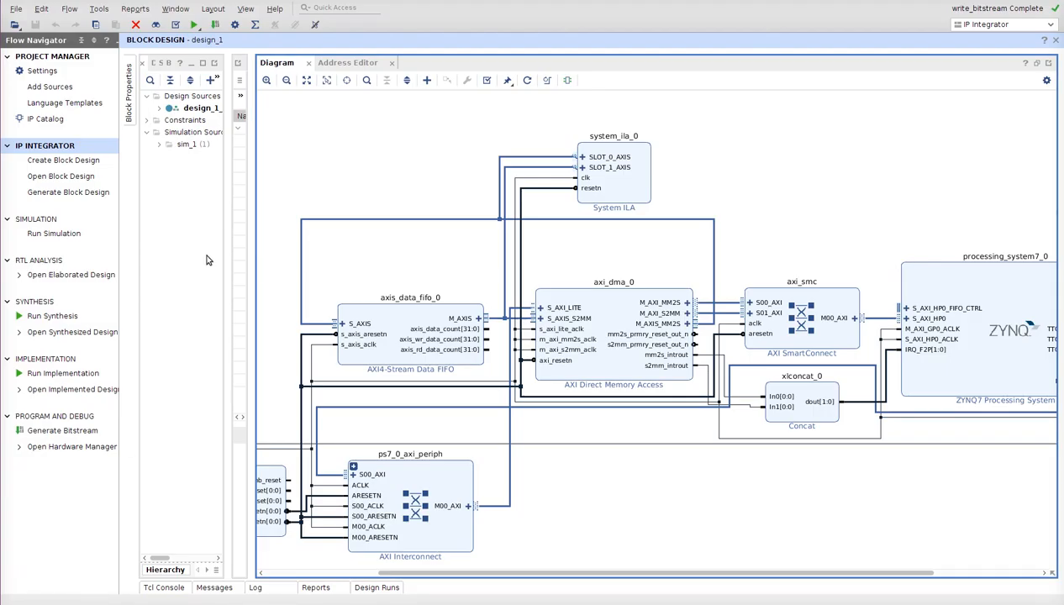
left_click(20, 448)
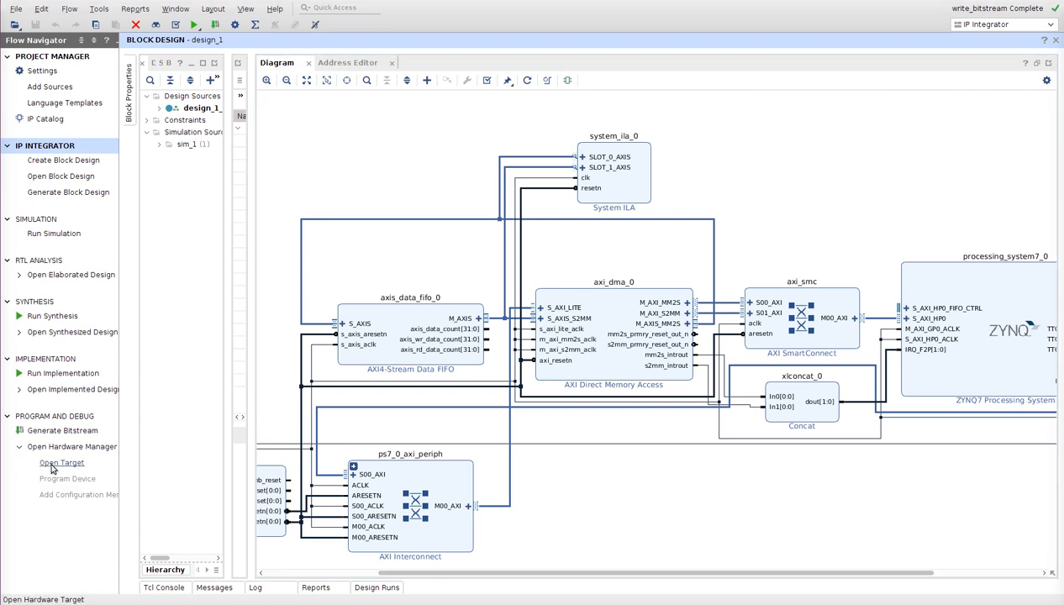
left_click(51, 465)
mouse_move(126, 491)
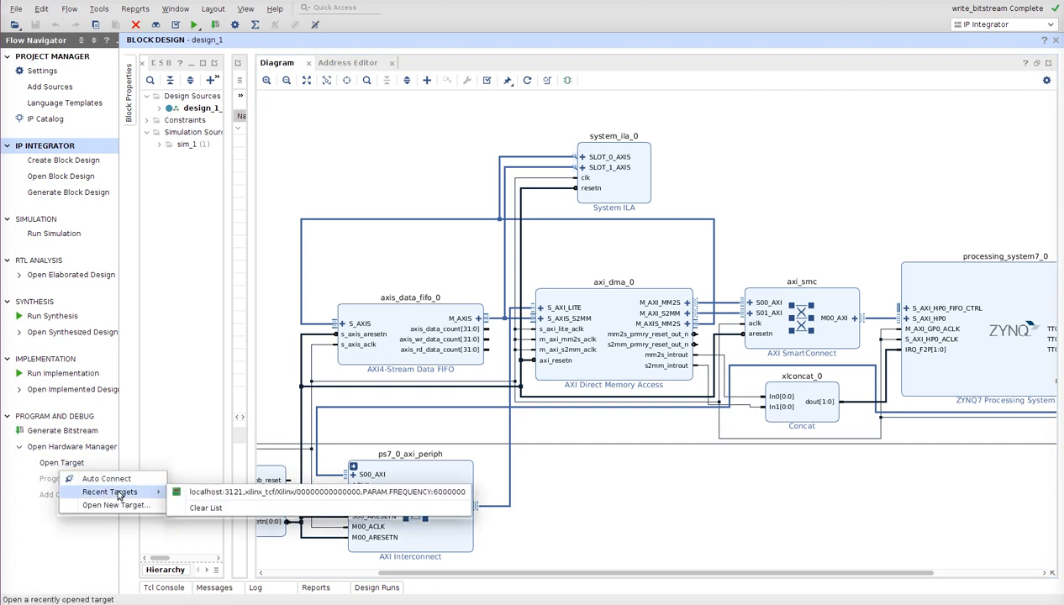
left_click(202, 495)
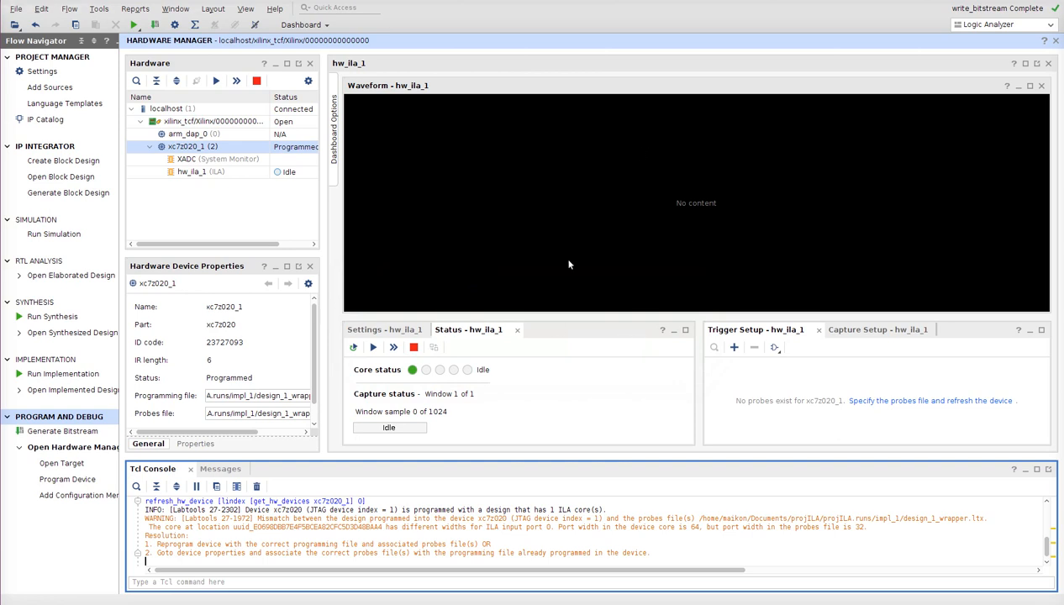
left_click_drag(326, 124, 277, 131)
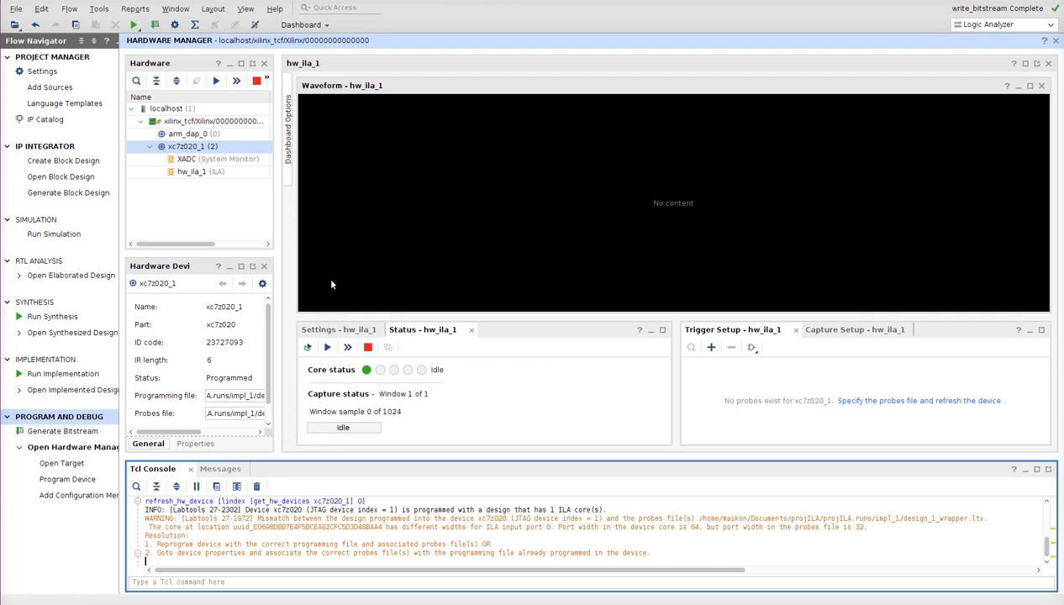
Check the available probes, capture setup, trigger setup and settings of hw_ila_1 without adding any probe.
left_click(712, 348)
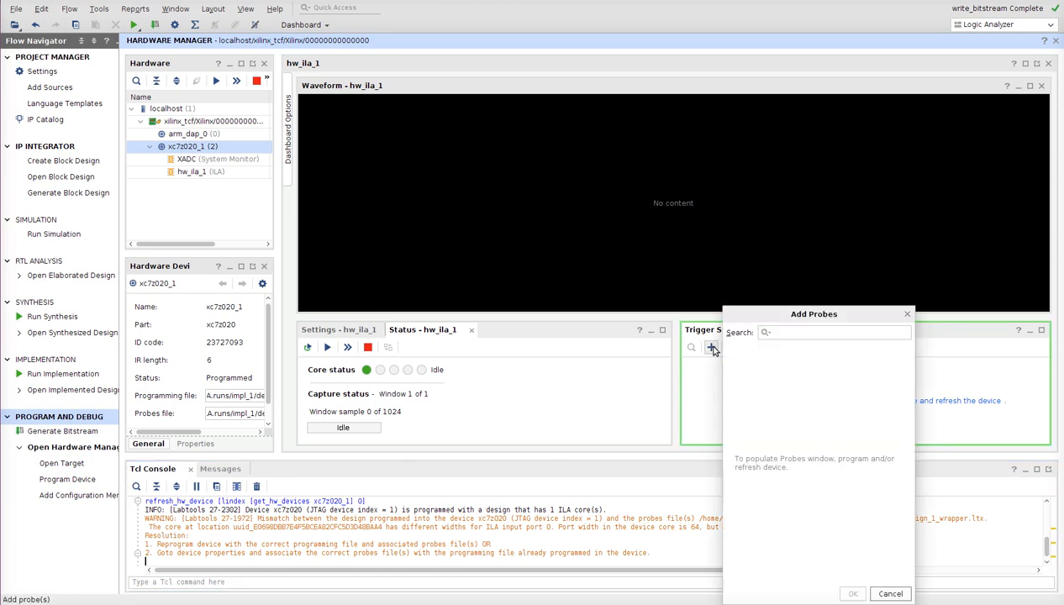
left_click(906, 313)
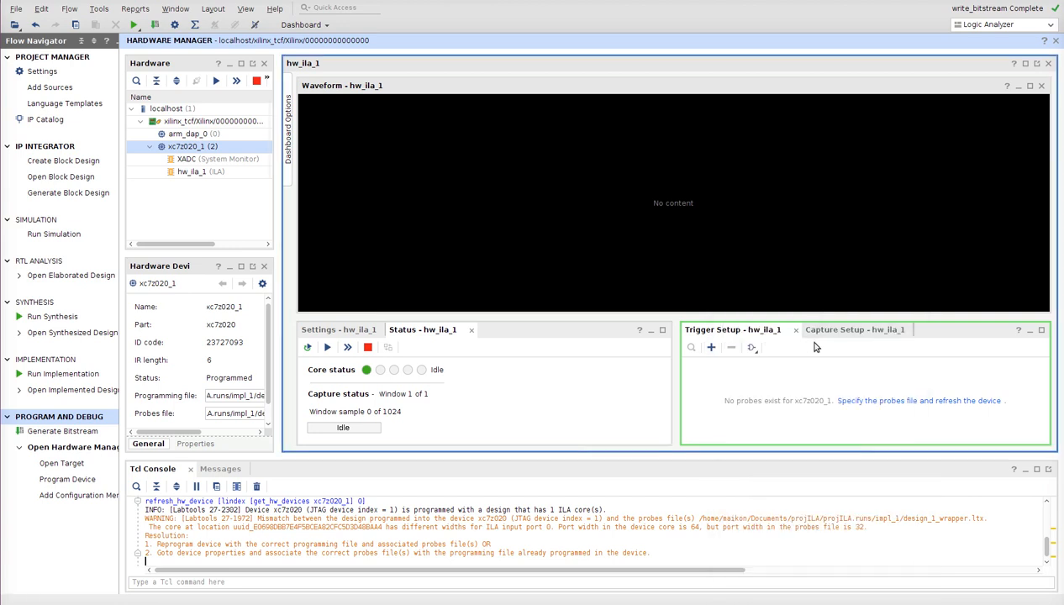
left_click(825, 334)
left_click(717, 334)
left_click(334, 333)
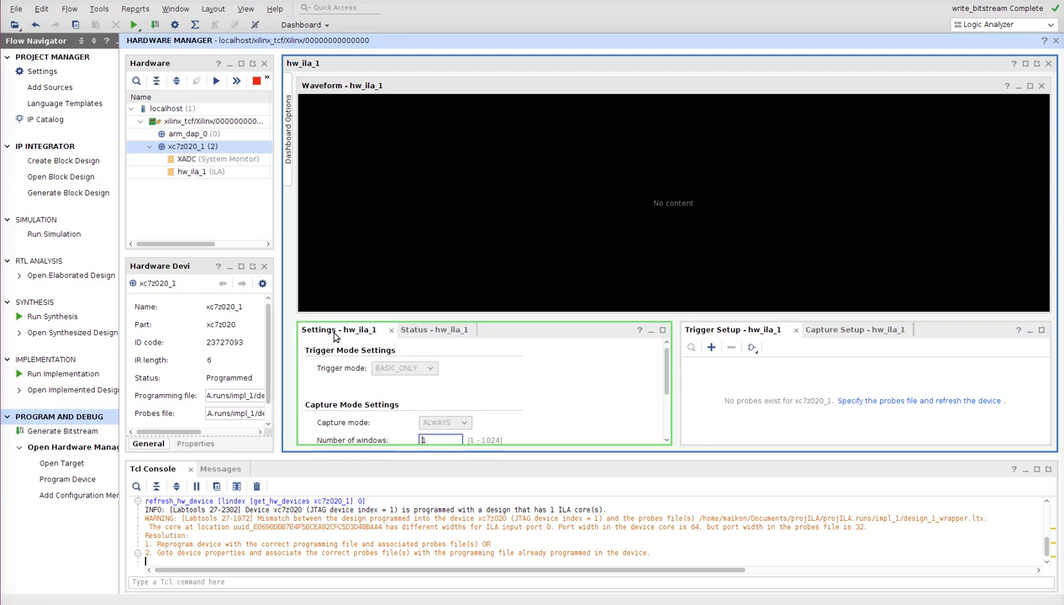
Check the hw_ila_1 status, then specify the probes file for xc7z020_1 and program the device so its probes load.
left_click(445, 332)
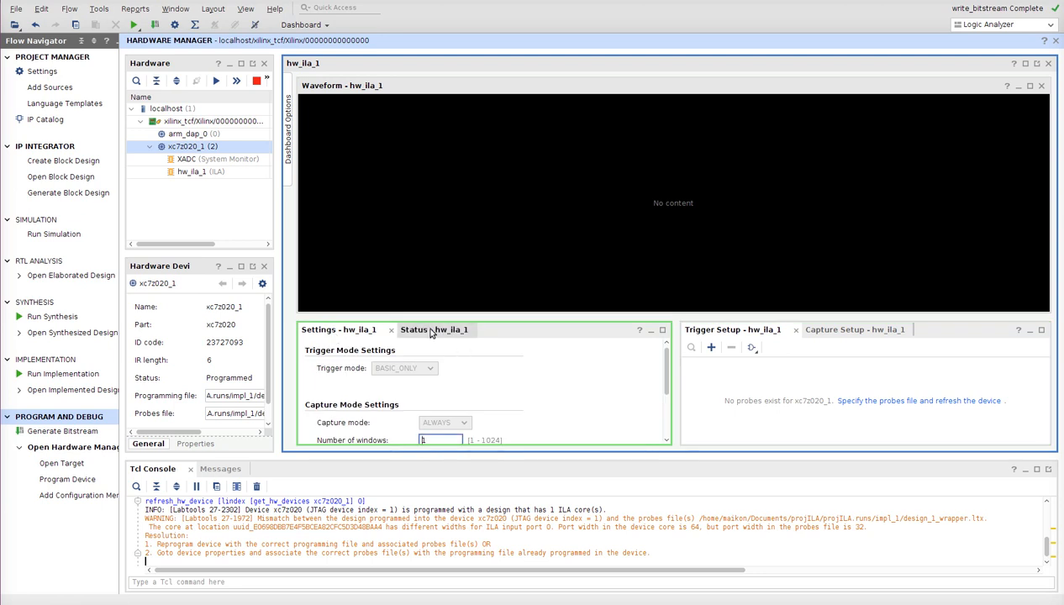
left_click(881, 403)
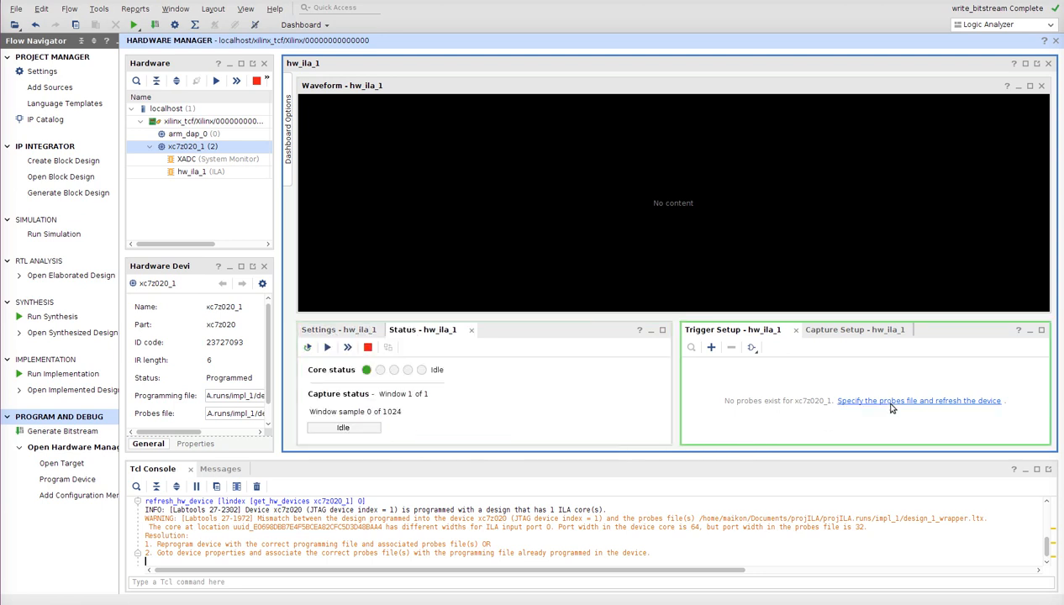
left_click(604, 377)
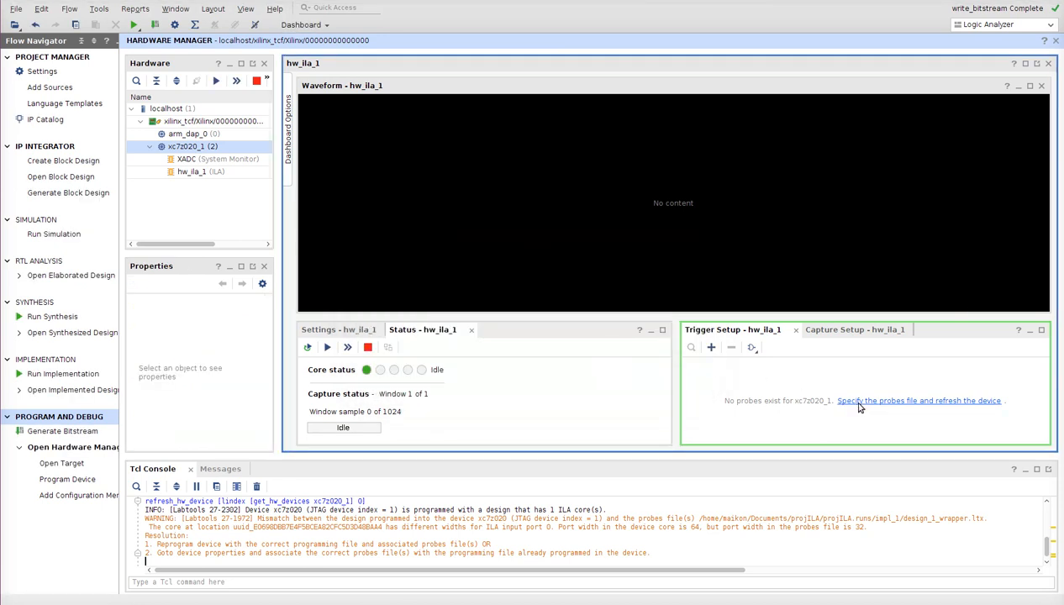
left_click(926, 2)
left_click(938, 20)
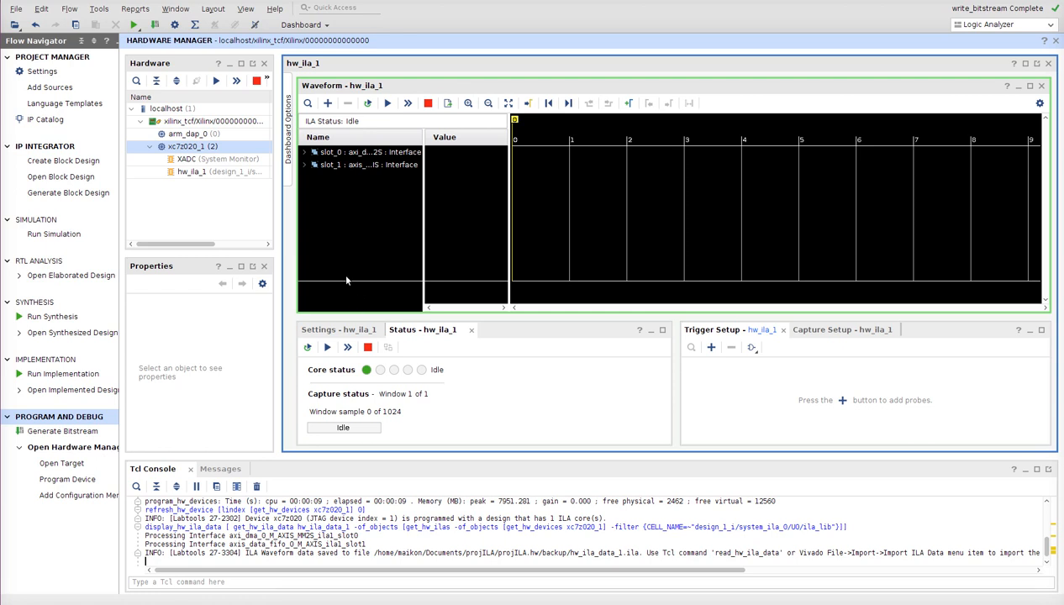
Expand the slot_0 and slot_1 interface channels in the waveform and enlarge the hw_ila_1 waveform area.
left_click(304, 153)
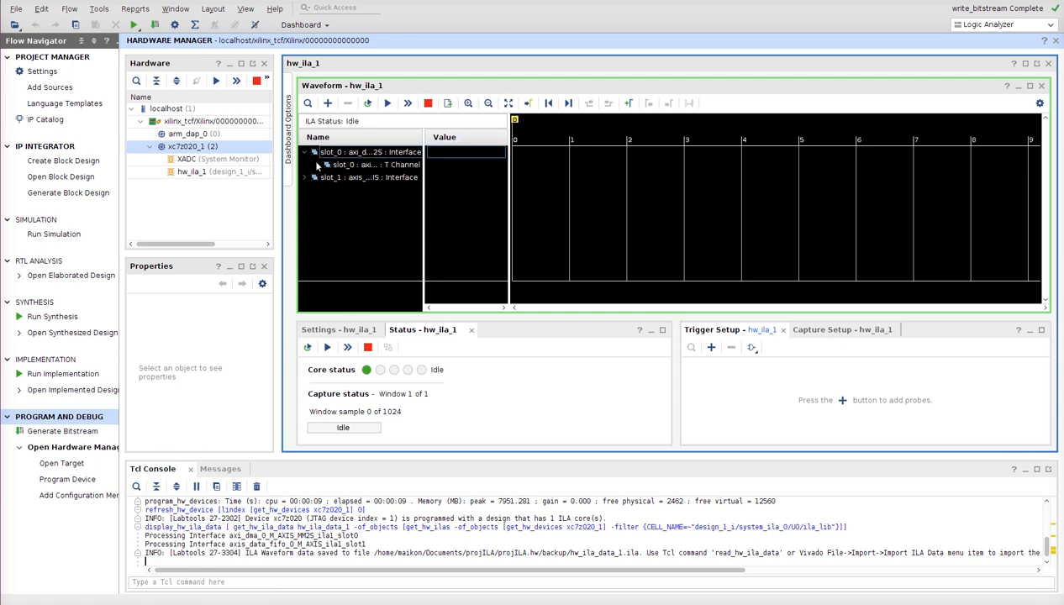
left_click(318, 165)
left_click(304, 242)
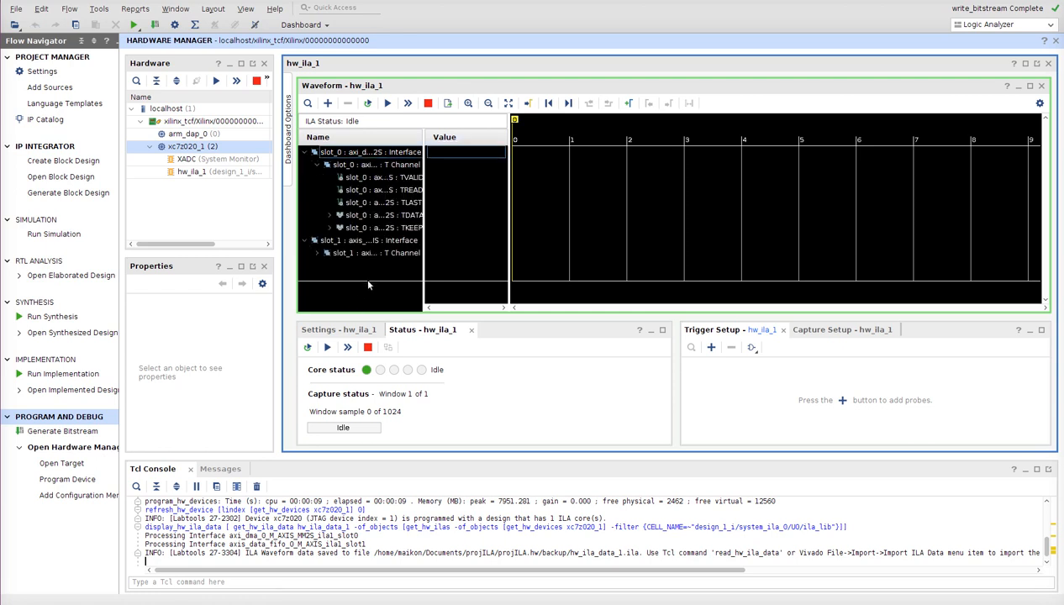
left_click(317, 253)
left_click_drag(613, 317, 613, 362)
left_click_drag(278, 222, 238, 223)
Program the device with design_1_wrapper.bit and the debug probes file design_1_wrapper.ltx from impl_1.
left_click(64, 480)
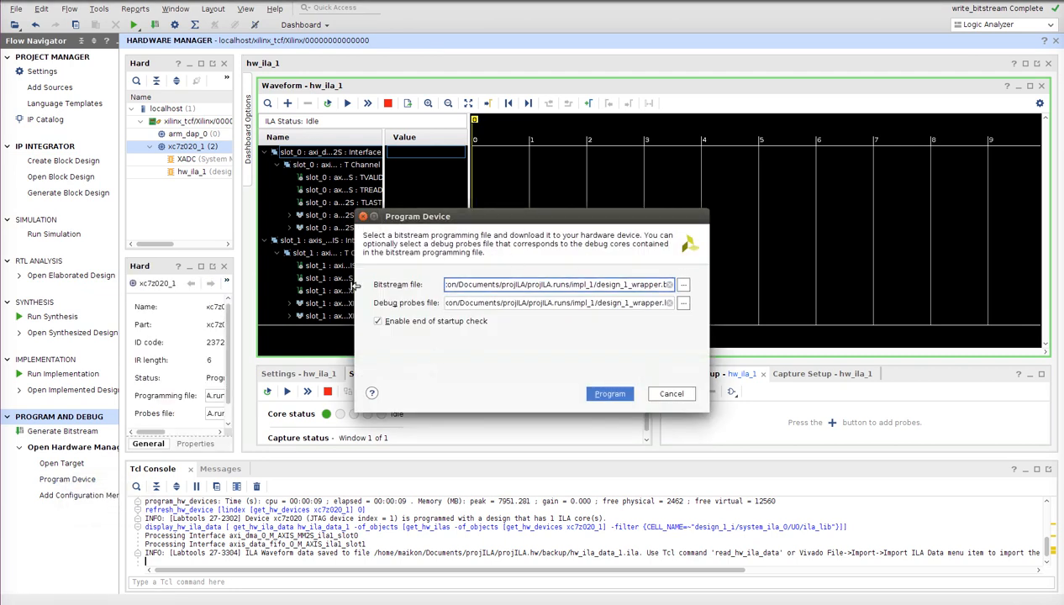
left_click_drag(459, 278, 592, 278)
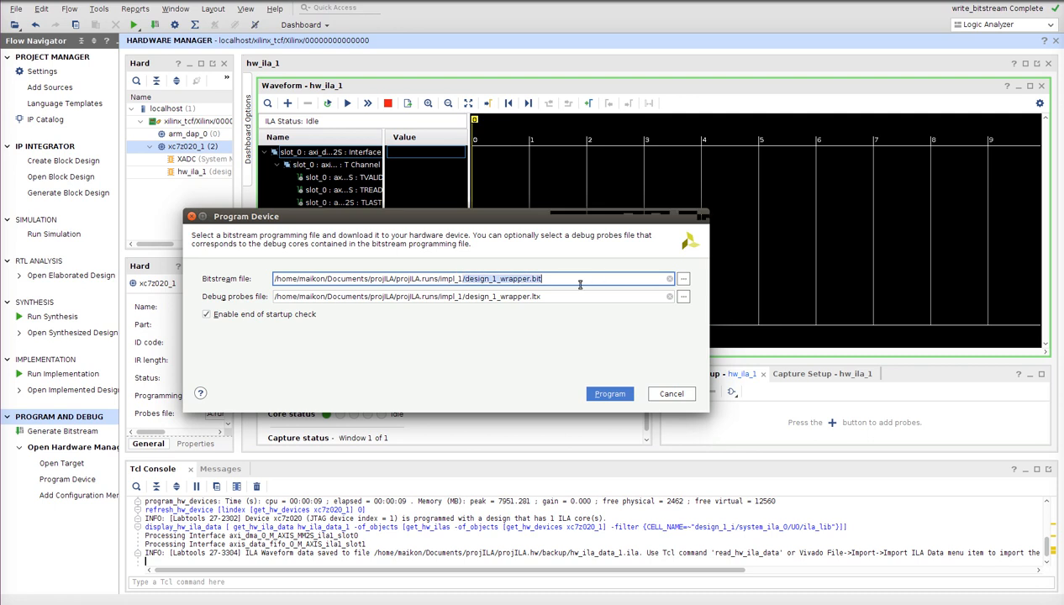
left_click_drag(479, 300, 542, 300)
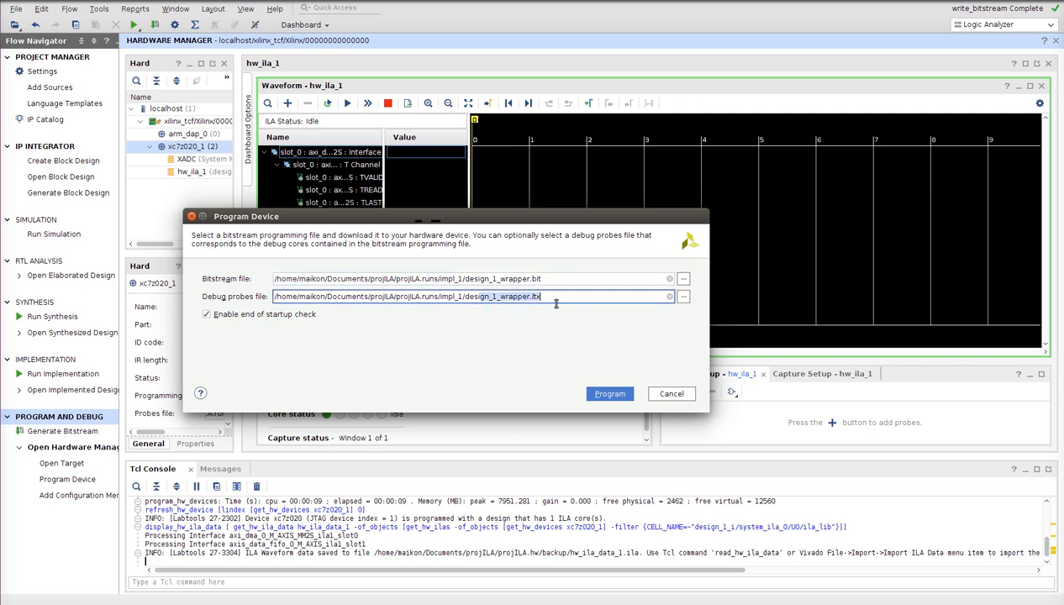
left_click(608, 397)
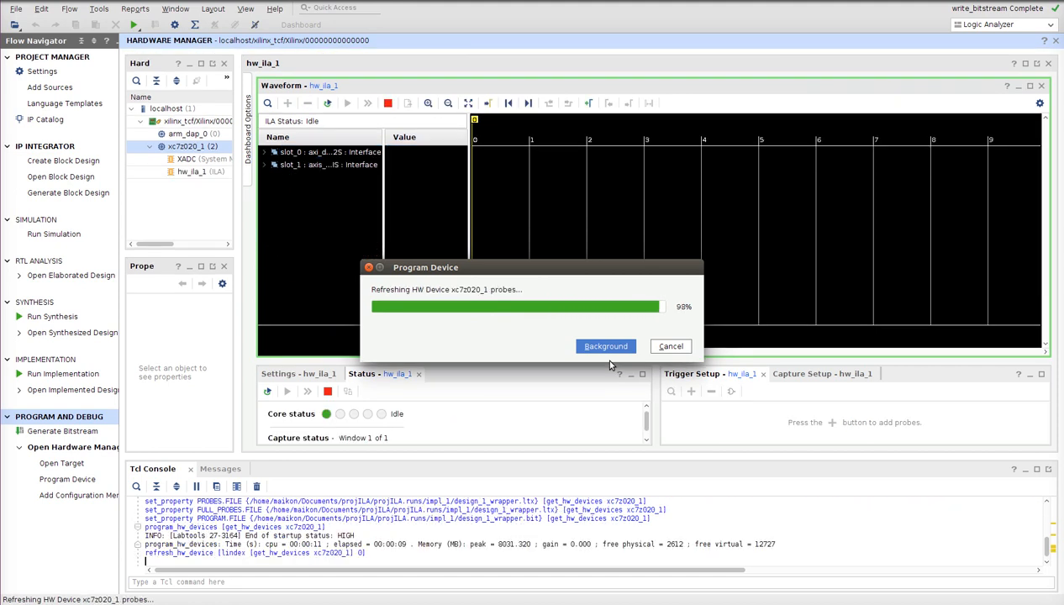
Expand the T Channels of slot_0 and slot_1 in the waveform and inspect slot_0's TKEEP, TLAST and TREADY signals.
left_click(264, 153)
left_click(276, 166)
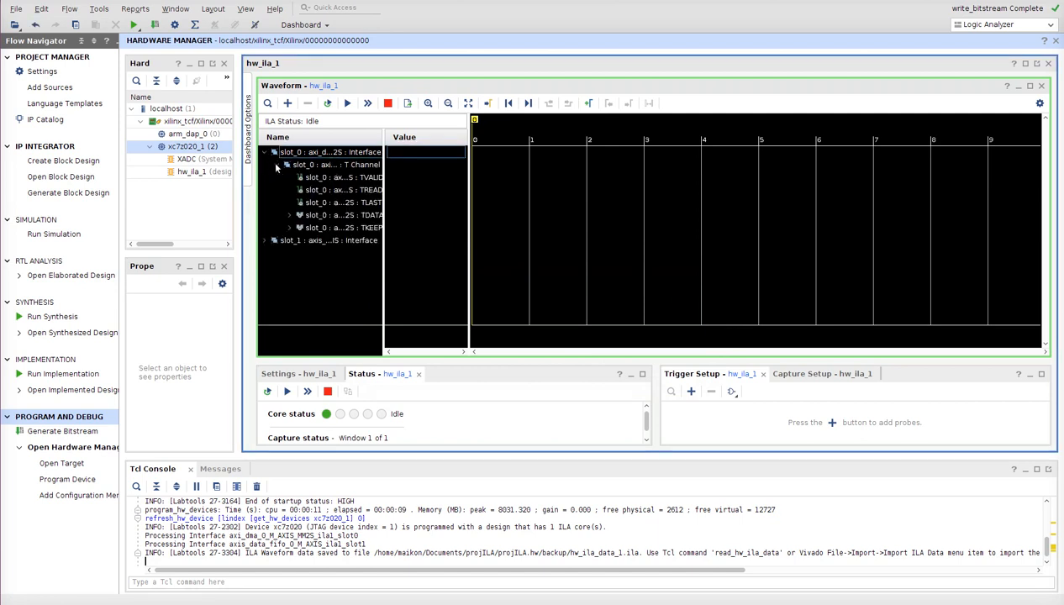
left_click(265, 241)
left_click(276, 253)
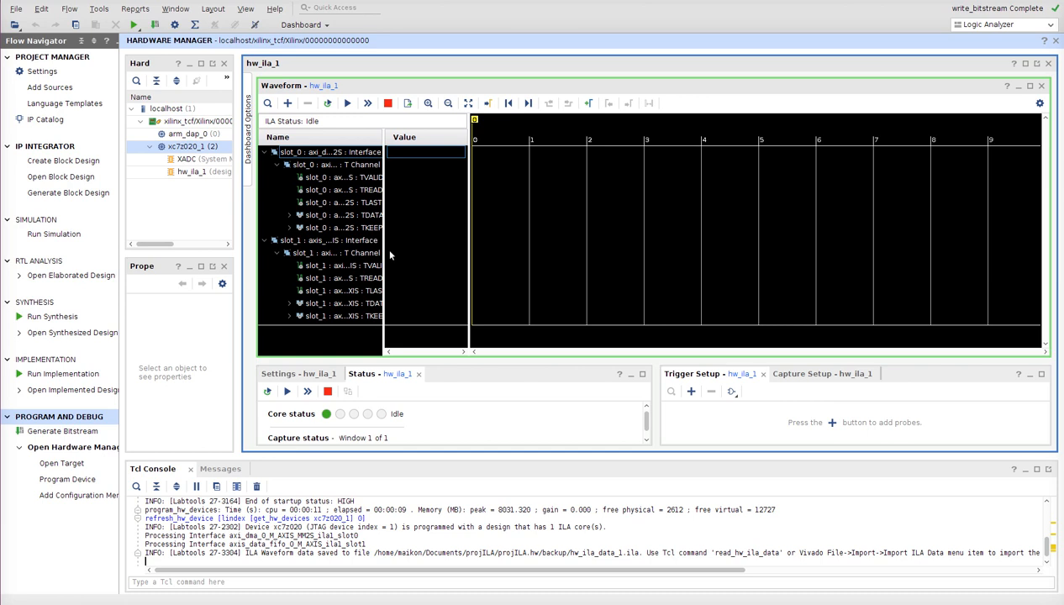
left_click(351, 229)
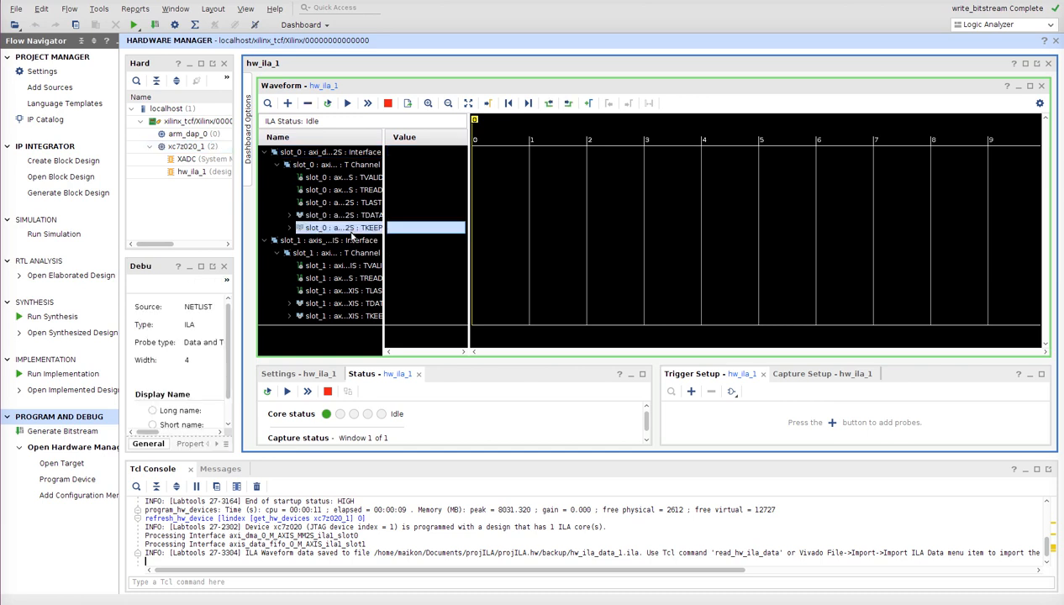
left_click(352, 203)
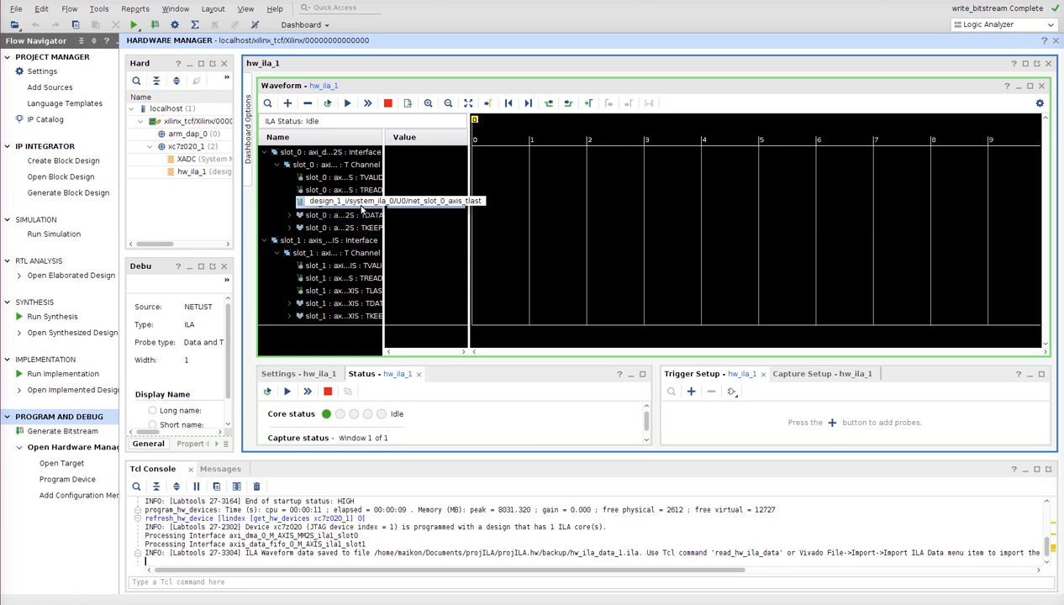
left_click(359, 207)
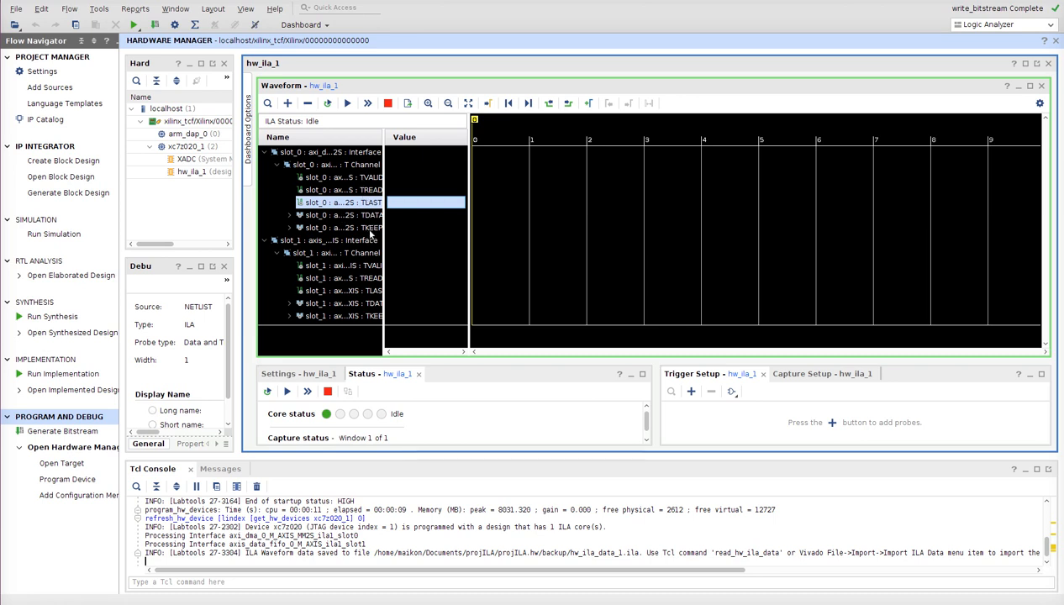
left_click(367, 190)
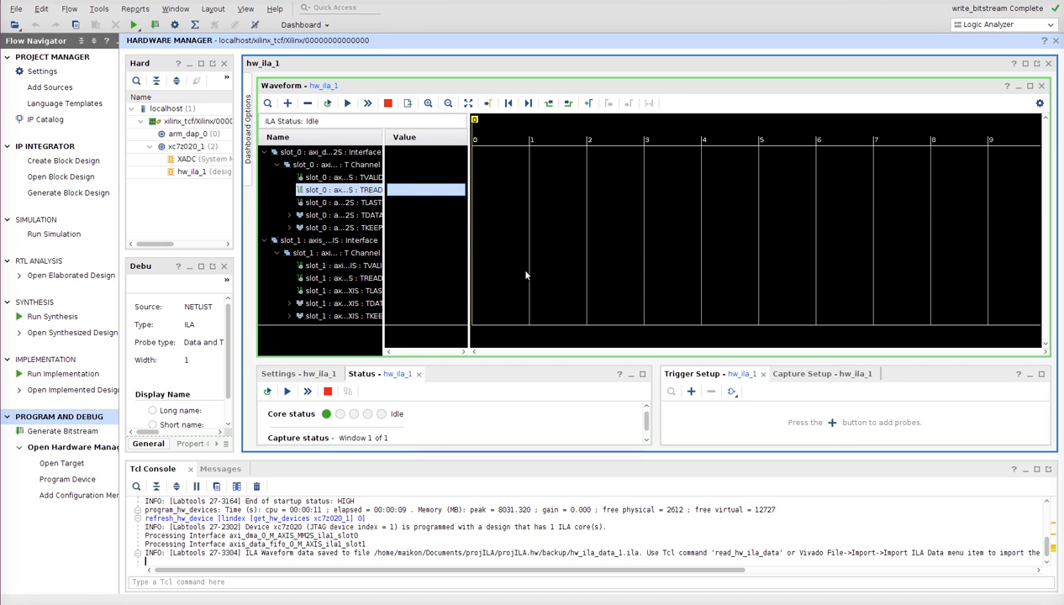
Add slot_0 axi_dma_0_M_AXIS_MM2S TREADY and slot_1 axis_data_fifo_0_M_AXIS TVALID as trigger probes in a taller dashboard.
left_click_drag(823, 455, 820, 479)
left_click(839, 445)
left_click(832, 444)
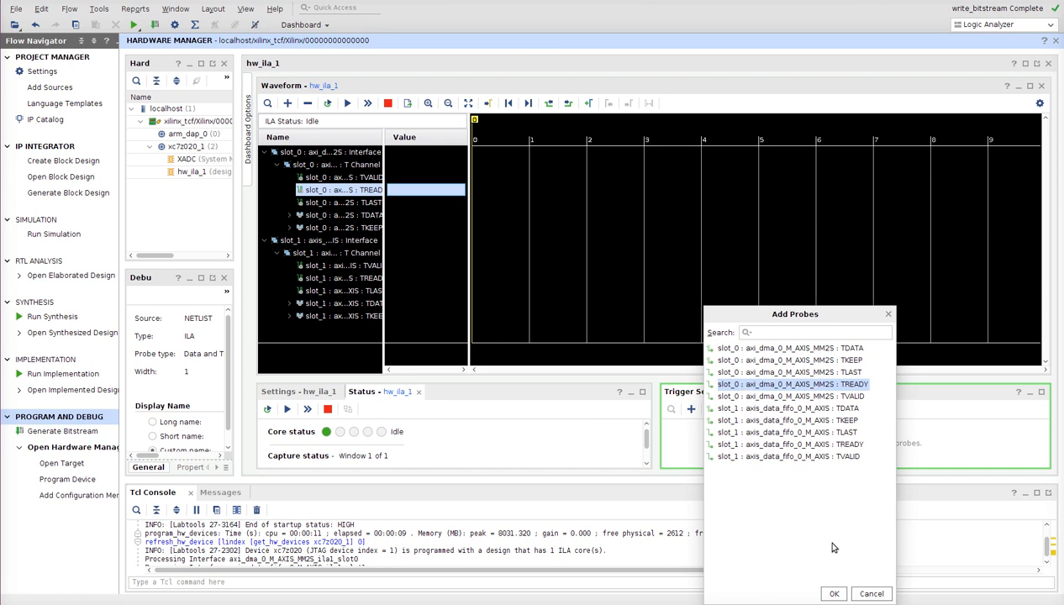
left_click(833, 593)
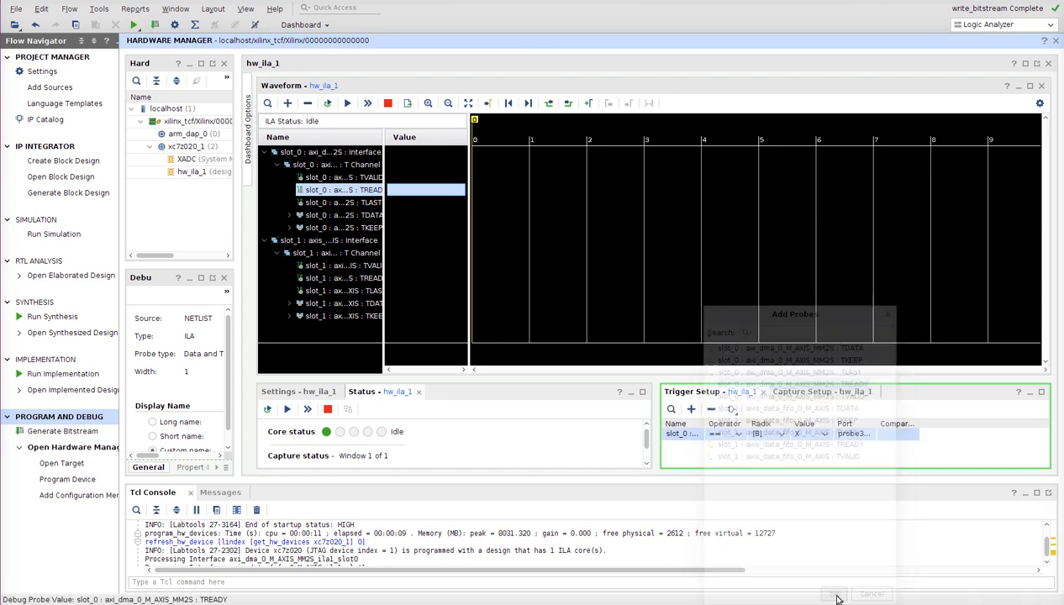
left_click(687, 373)
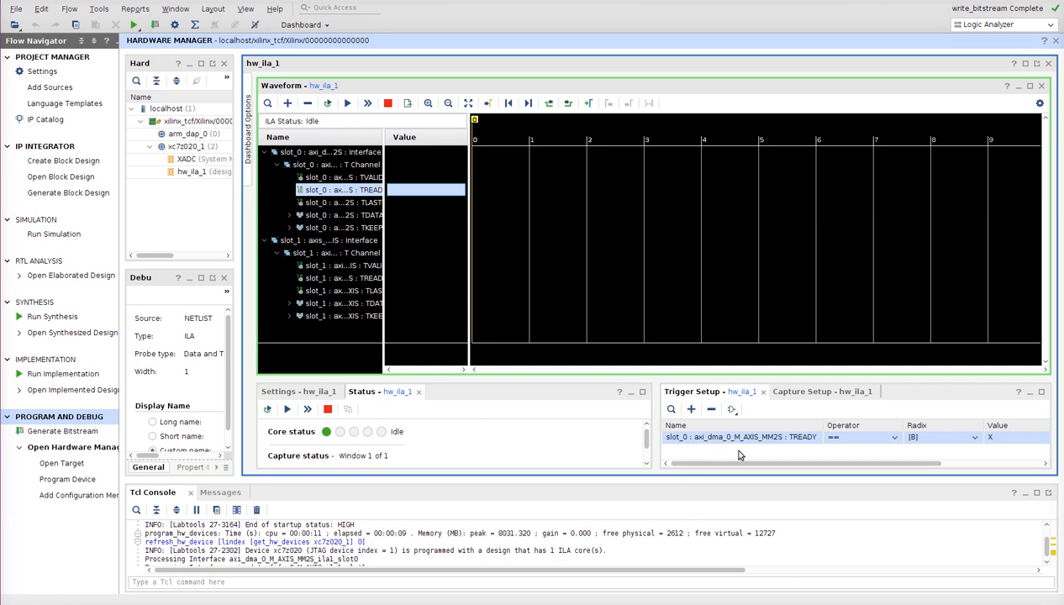
left_click(692, 410)
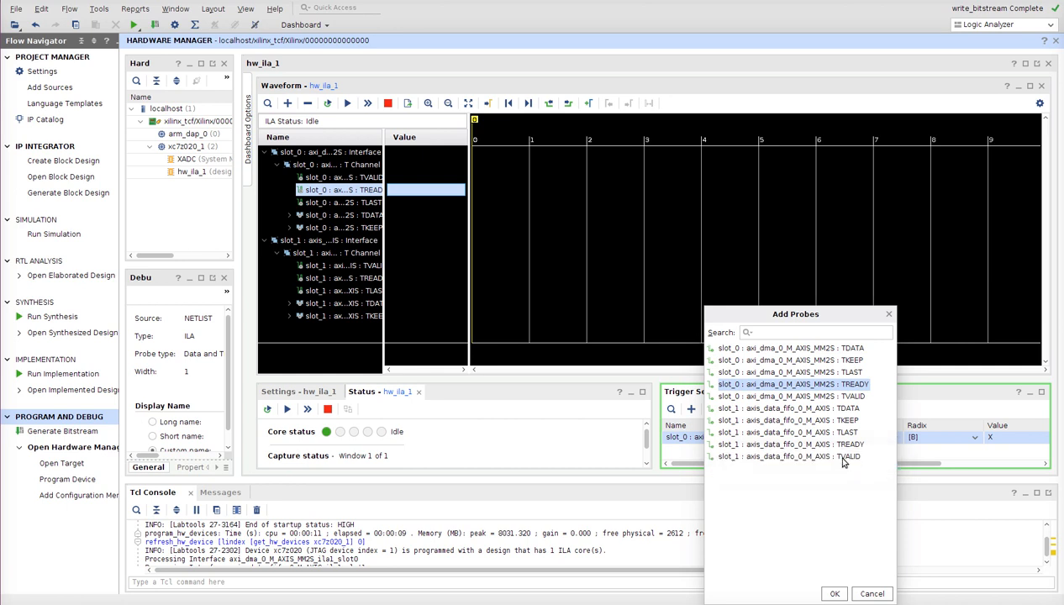
left_click(835, 459)
left_click(832, 594)
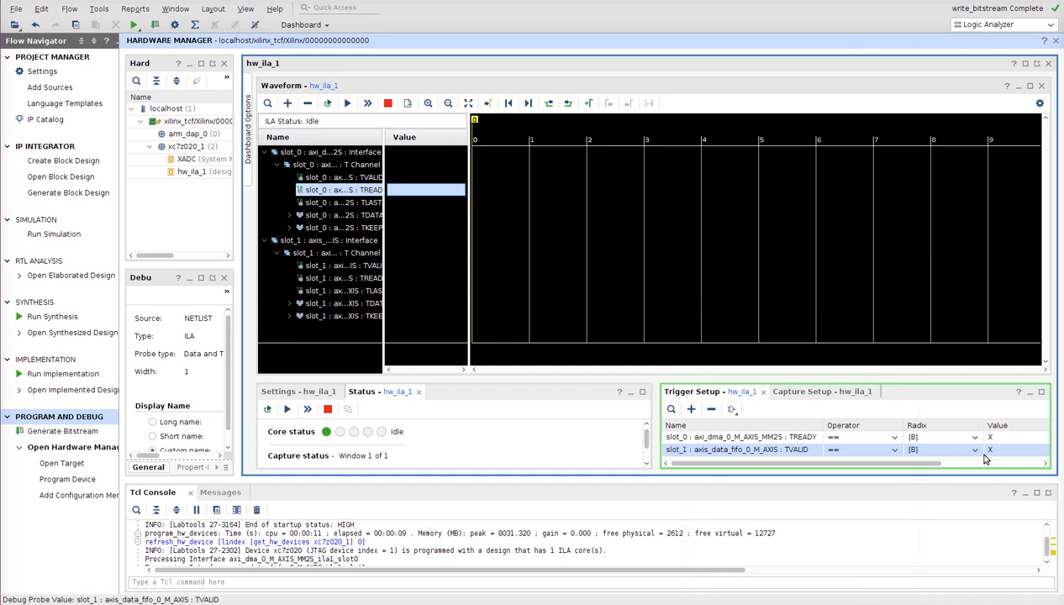
Widen the trigger setup, set both the TREADY and TVALID trigger values to 1 (logical one), and arm the hw_ila_1 trigger.
left_click_drag(647, 416, 580, 402)
left_click(612, 370)
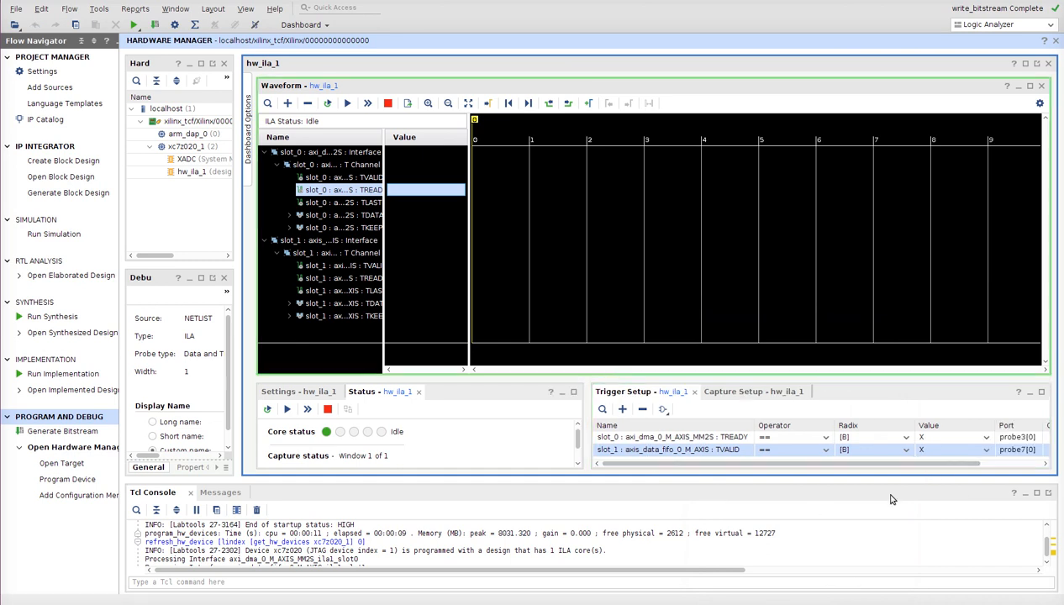
left_click(986, 438)
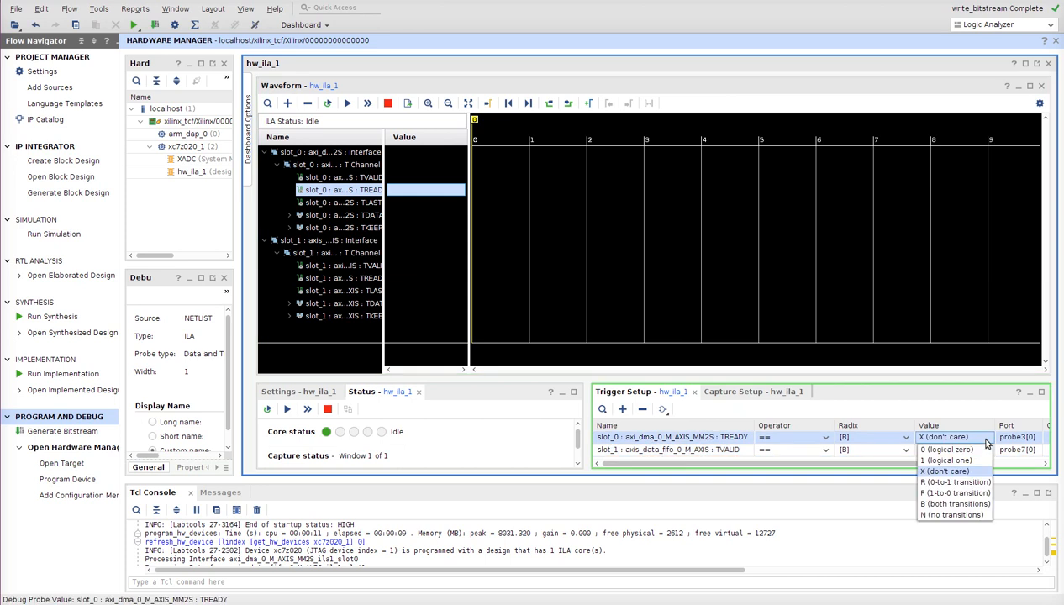
left_click(984, 457)
left_click(986, 454)
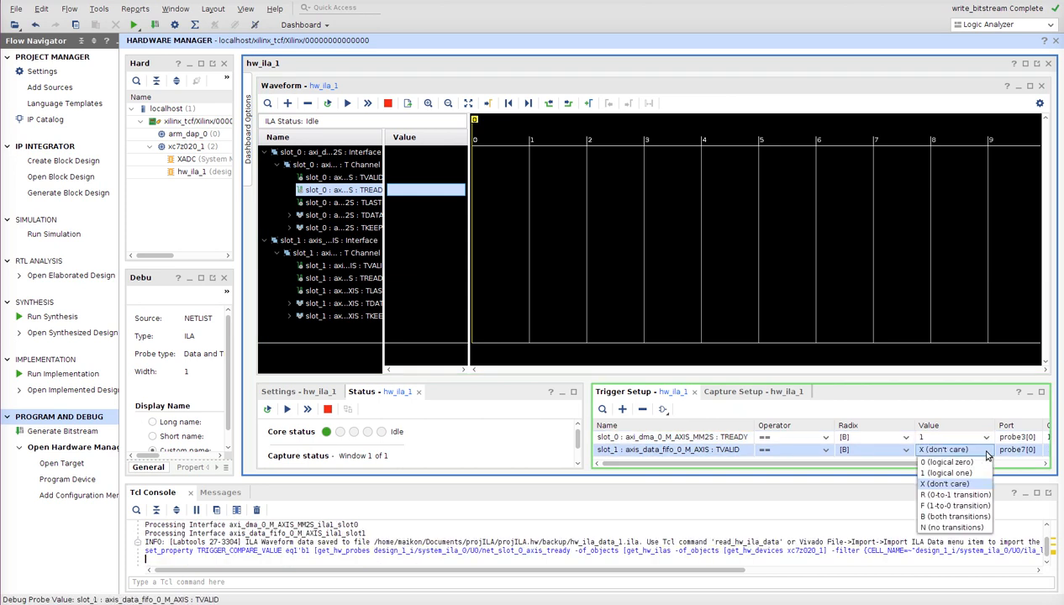
left_click(950, 473)
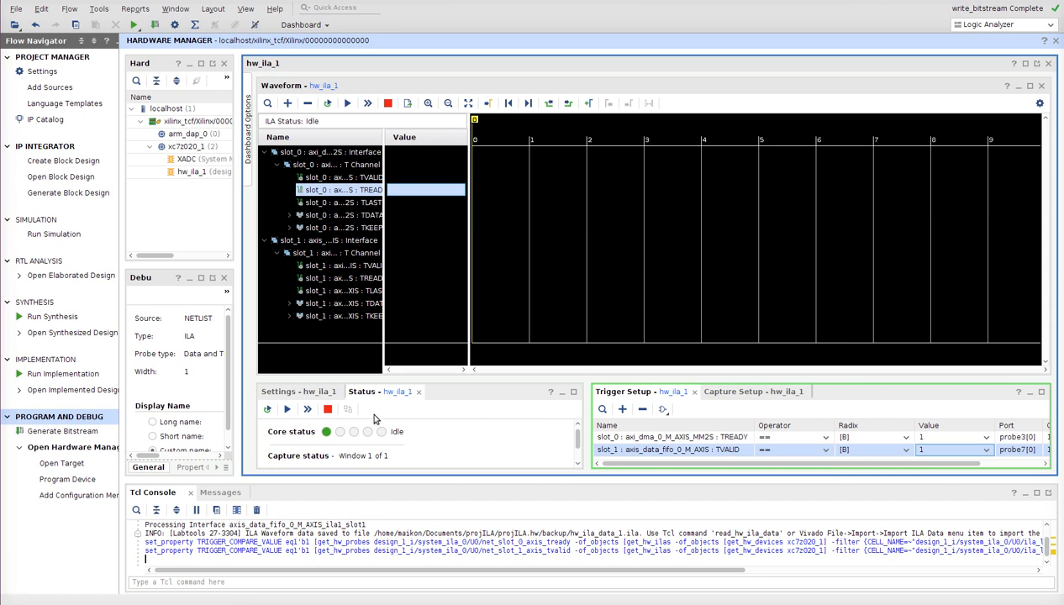
left_click(287, 410)
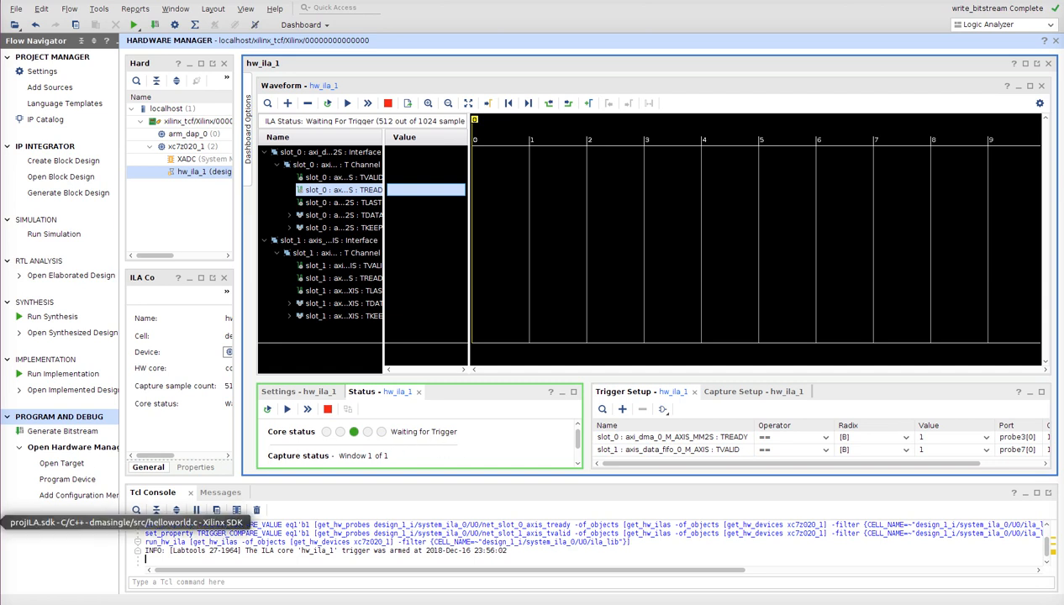
Switch to Xilinx SDK, shrink its window beside Vivado, and run dmasingle with Launch on Hardware (System Debugger).
left_click(1, 522)
left_click(326, 158)
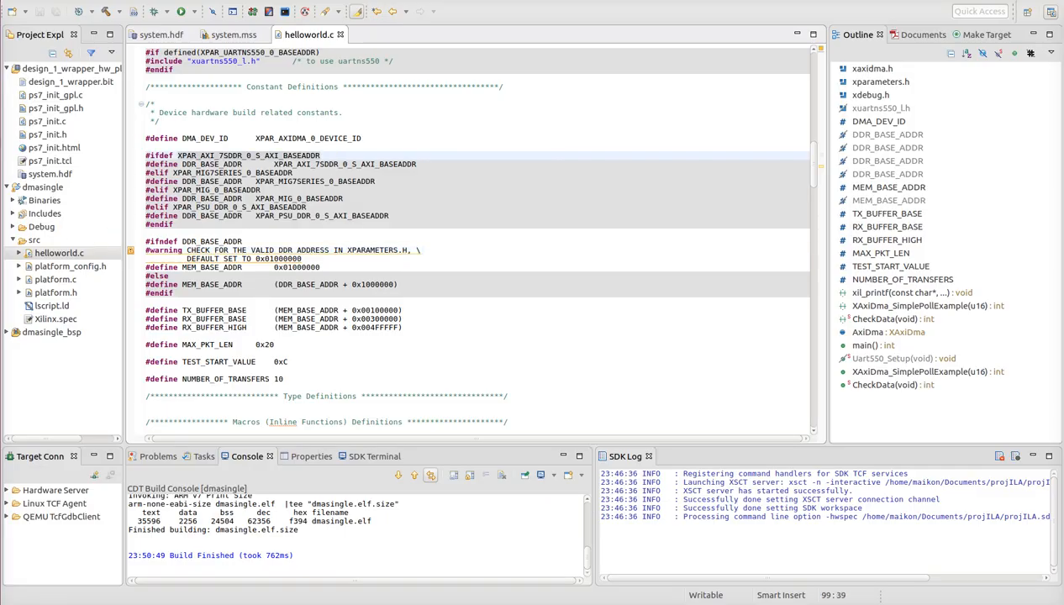
left_click_drag(472, 16, 800, 102)
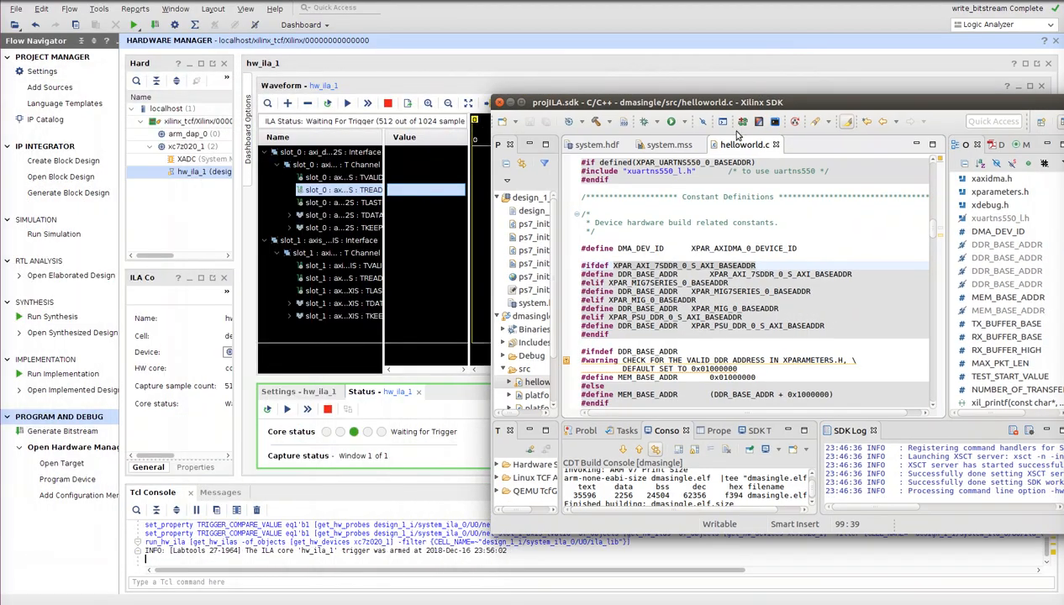
left_click(532, 317)
right_click(532, 319)
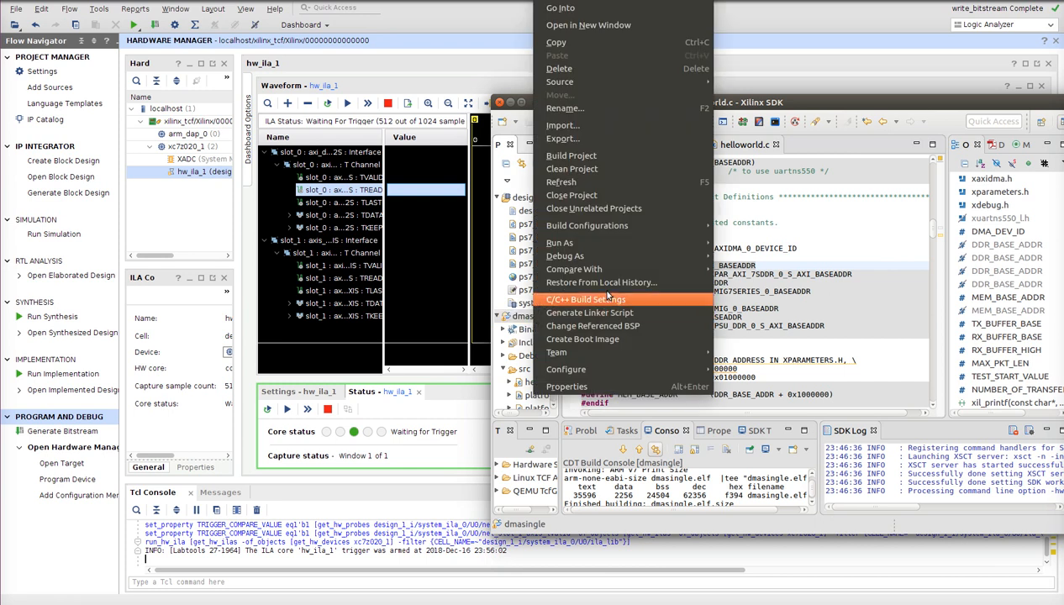
mouse_move(668, 245)
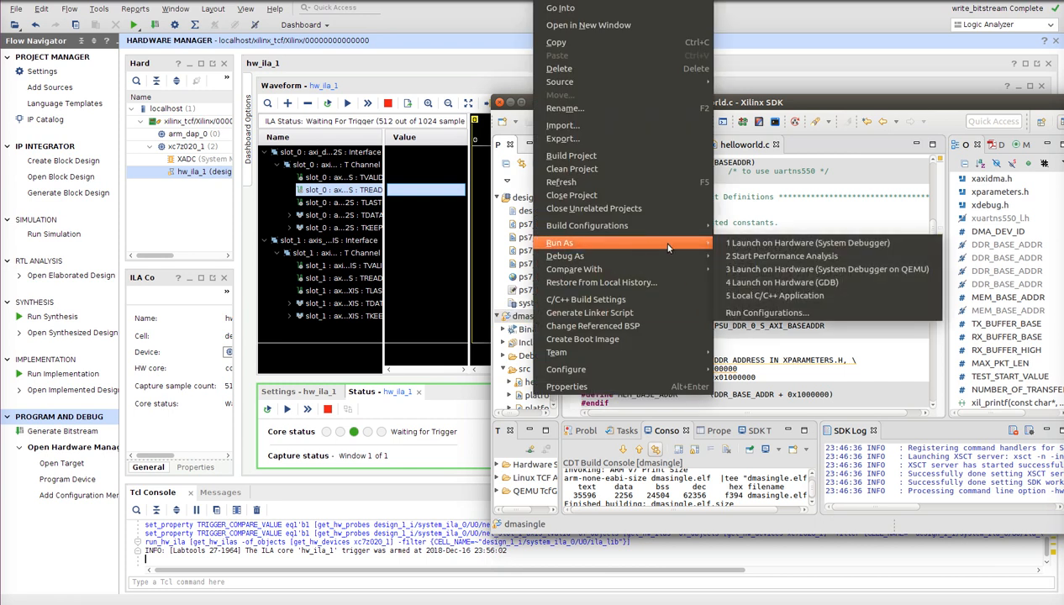
left_click(751, 244)
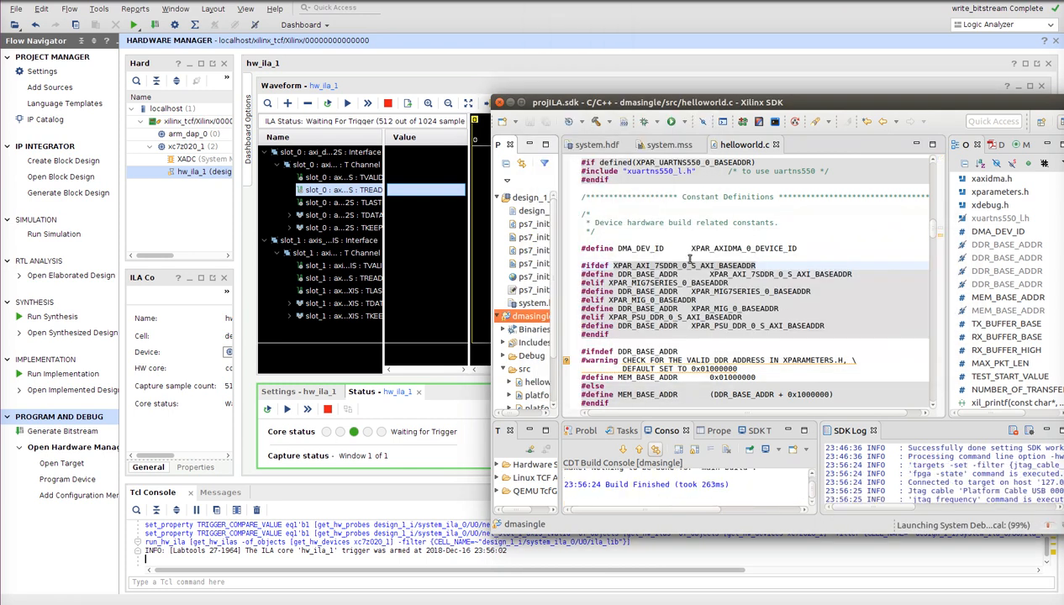
Move the SDK window down off the waveform, return to Vivado and place the waveform cursor at about sample 499, just before the trigger.
left_click_drag(596, 103, 492, 323)
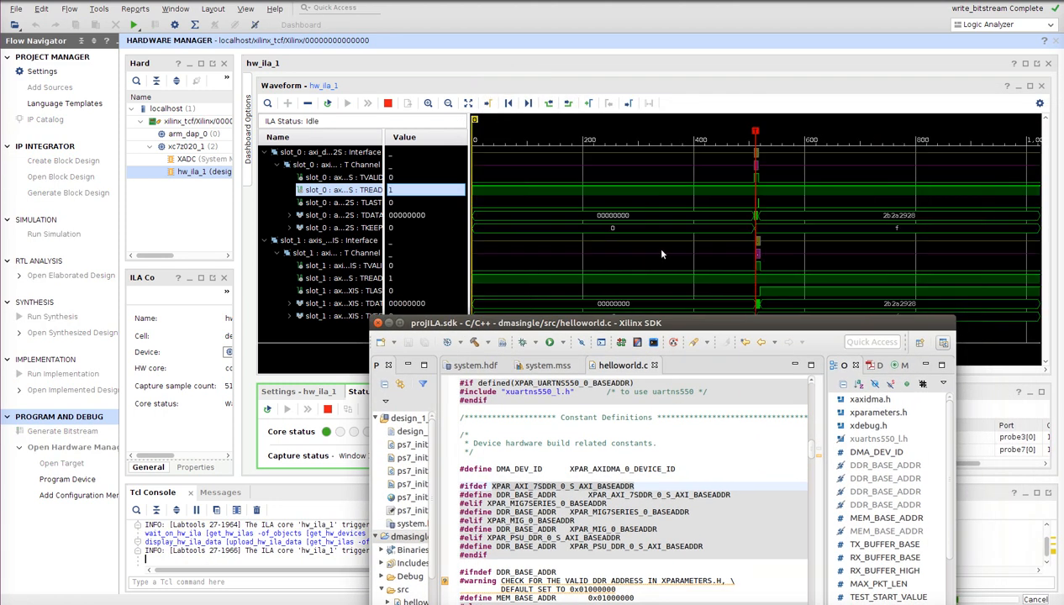
left_click(754, 166)
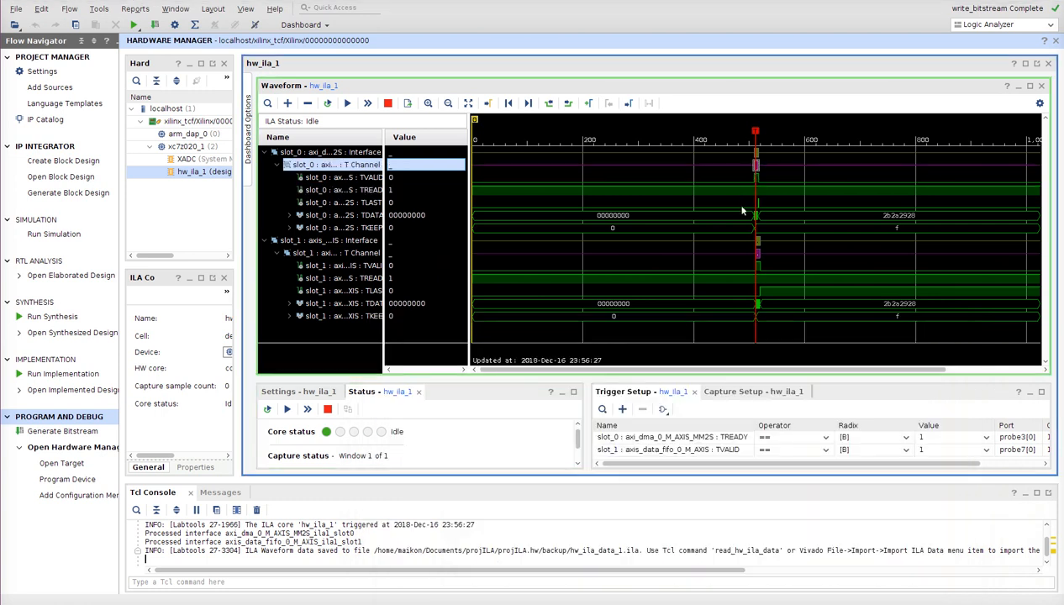
left_click(752, 204)
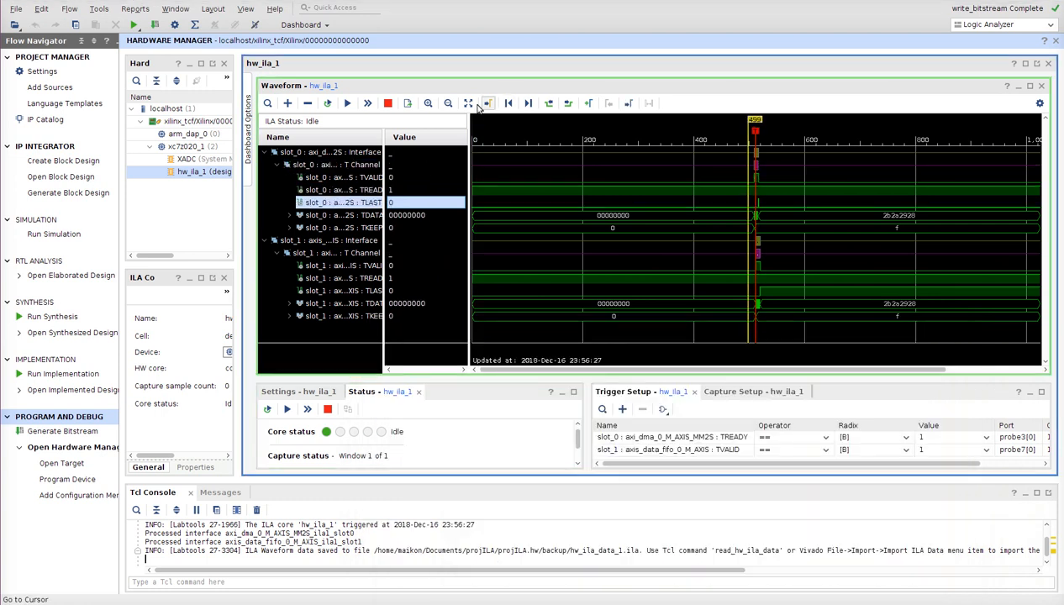
Examine the slot_0 and slot_1 stream beats around the trigger in close-up, between about samples 506 and 524.
left_click(427, 103)
left_click(427, 104)
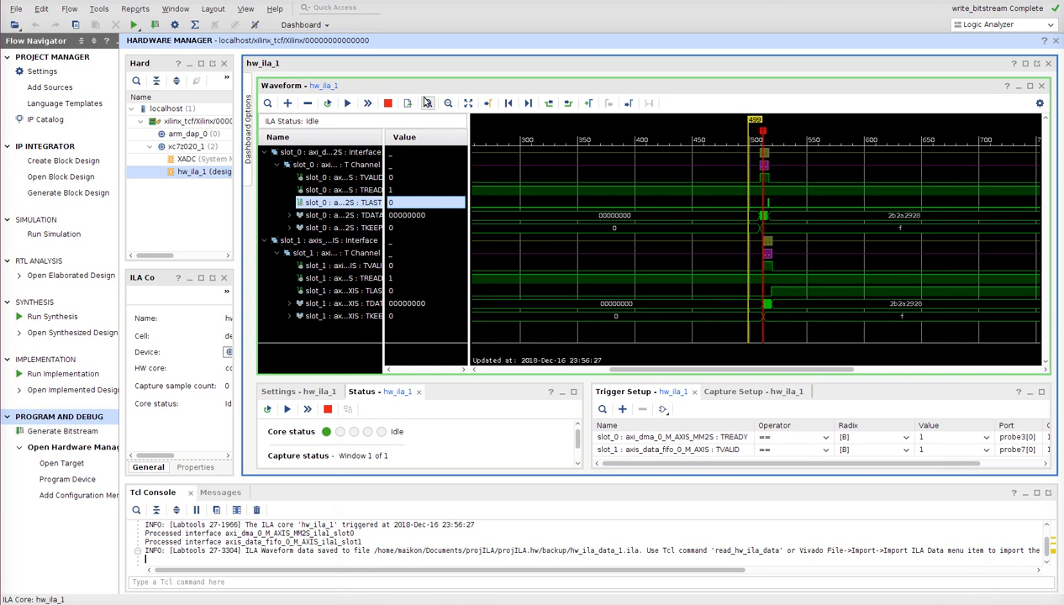
left_click(427, 103)
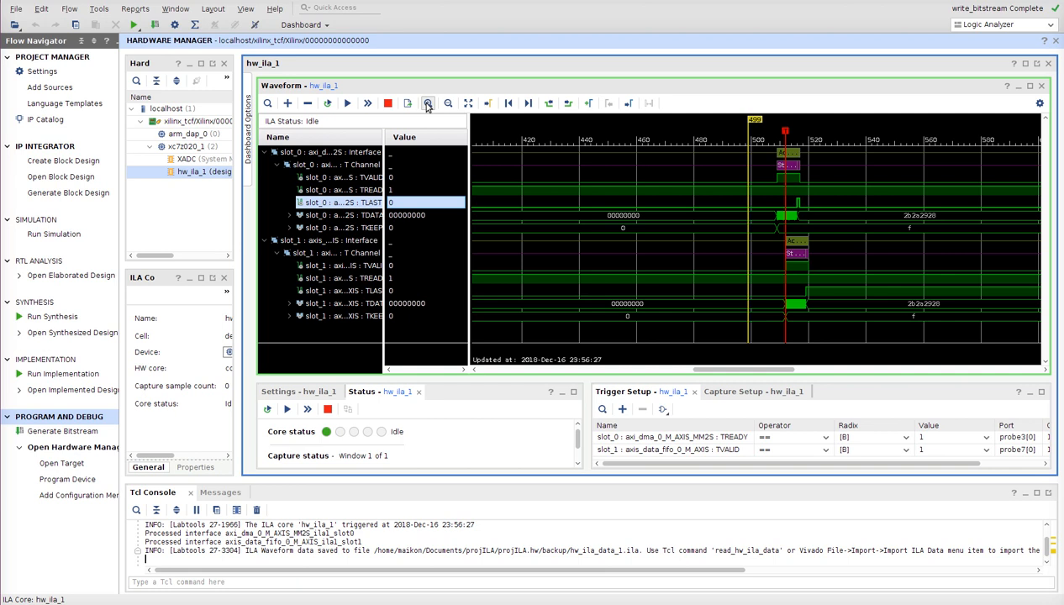
left_click(427, 103)
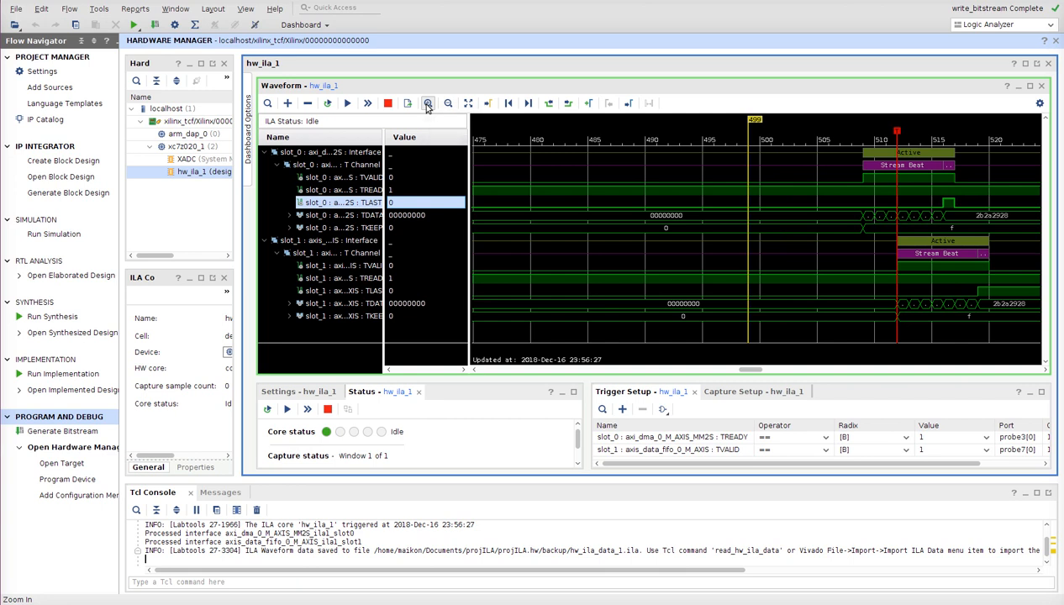
left_click(427, 104)
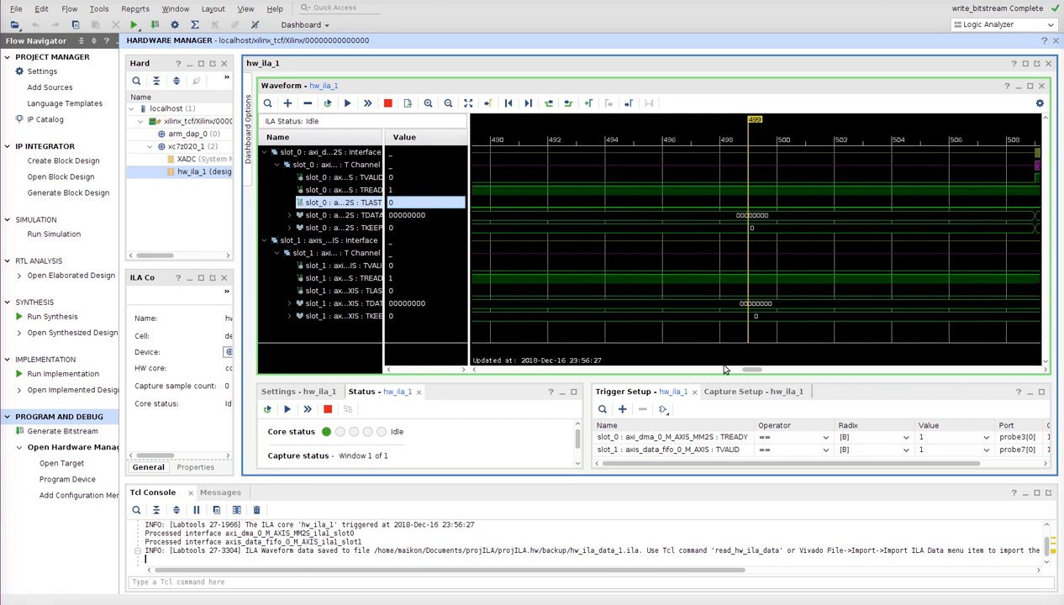
left_click_drag(747, 374, 809, 371)
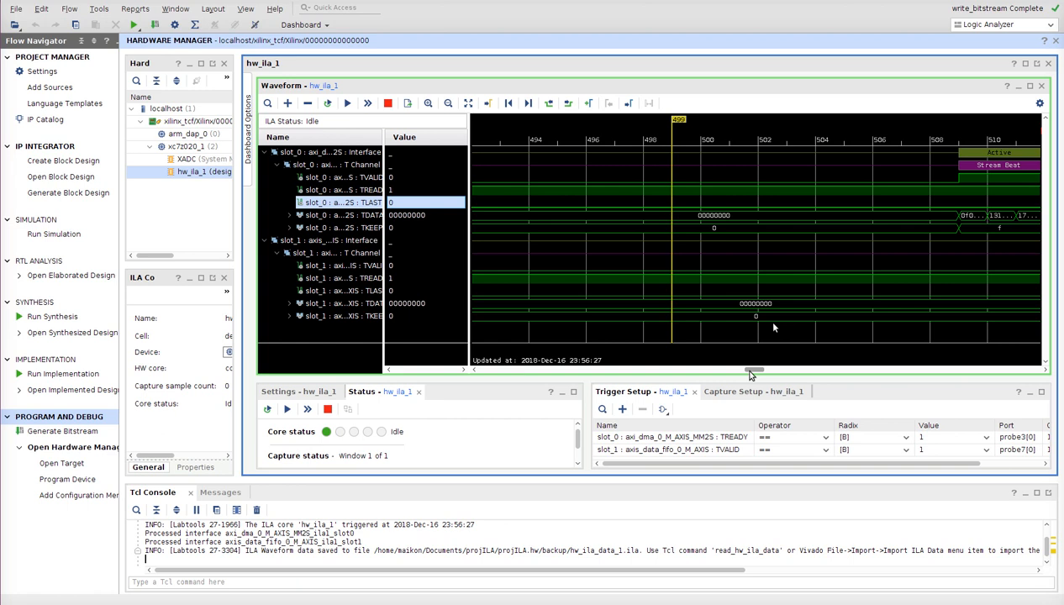
scroll(751, 374, "right", 3)
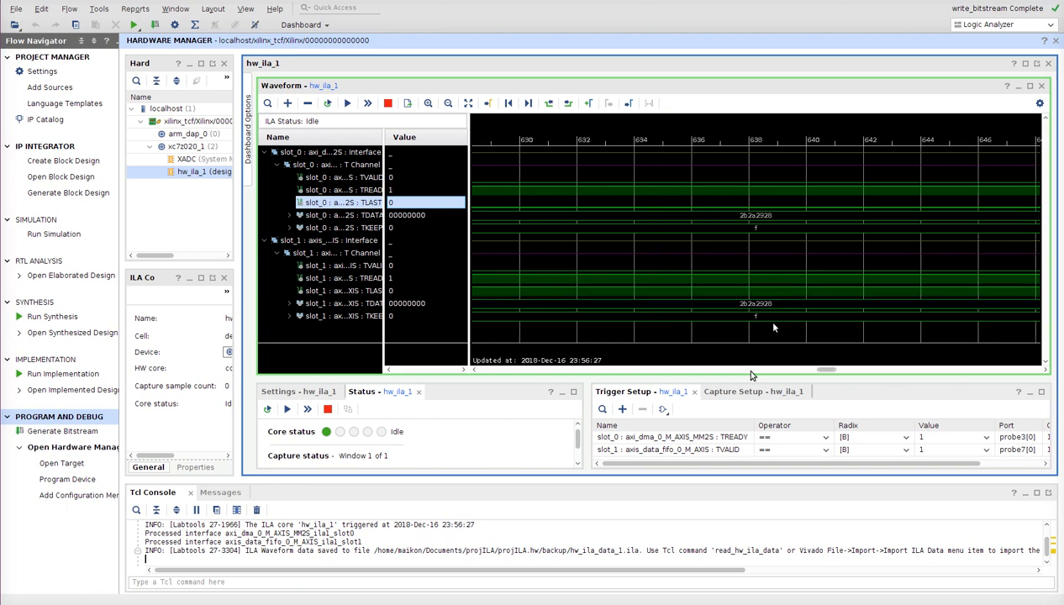
left_click_drag(820, 372, 760, 370)
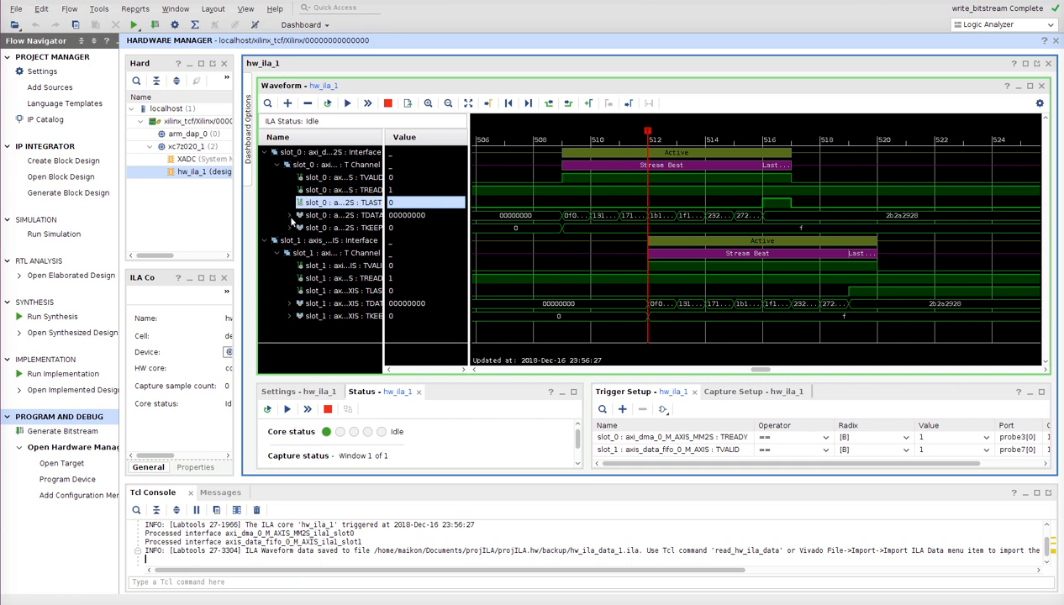
Expand slot_0's TDATA into individual bits and inspect their values with the cursor at sample 509, the start of the transfer.
left_click(289, 215)
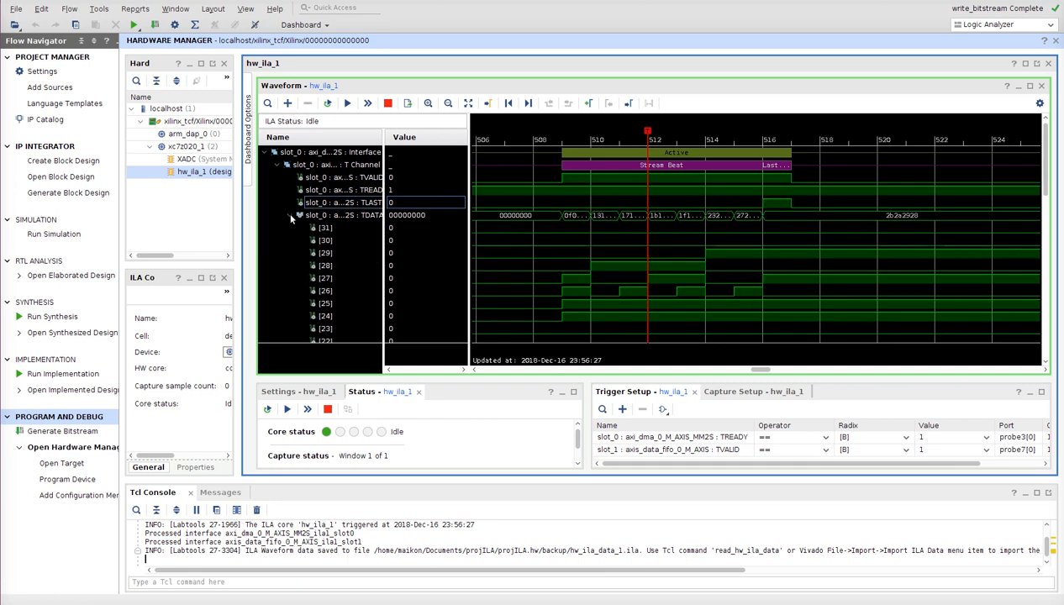
scroll(520, 284, "down", 4)
scroll(519, 284, "down", 5)
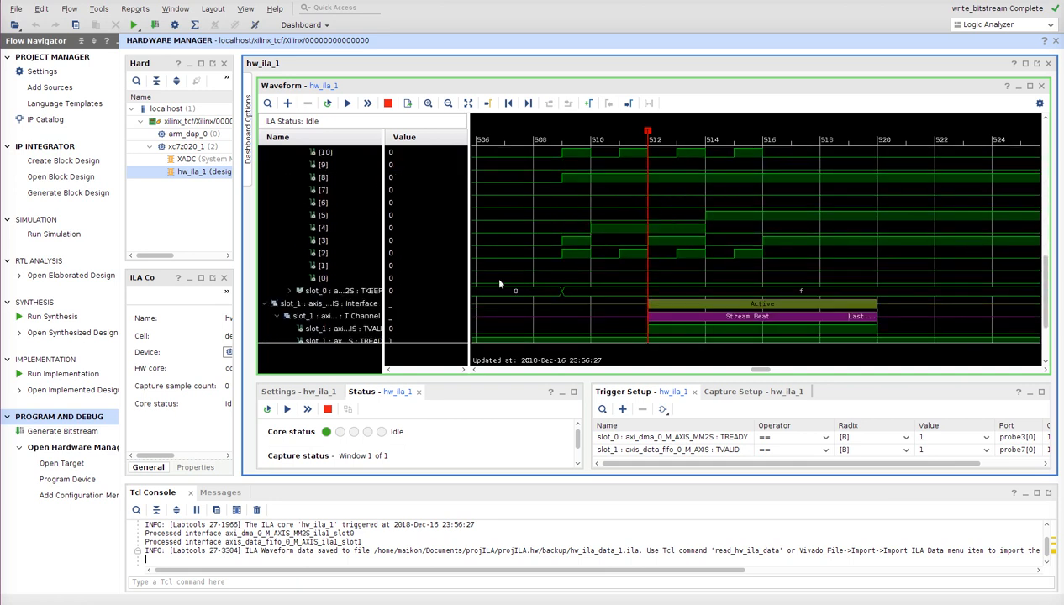
left_click(560, 256)
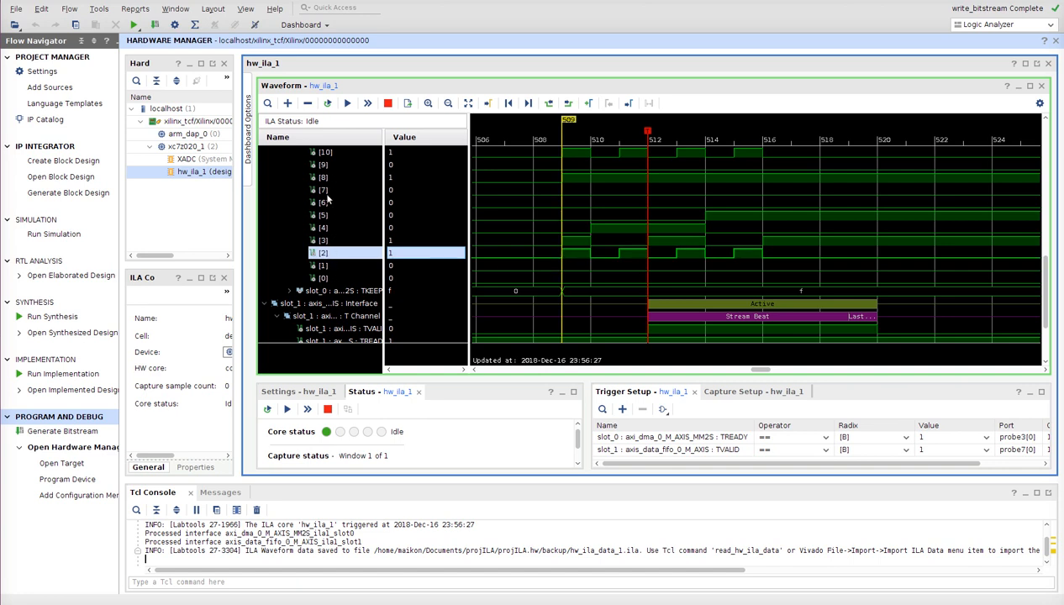
scroll(345, 205, "up", 2)
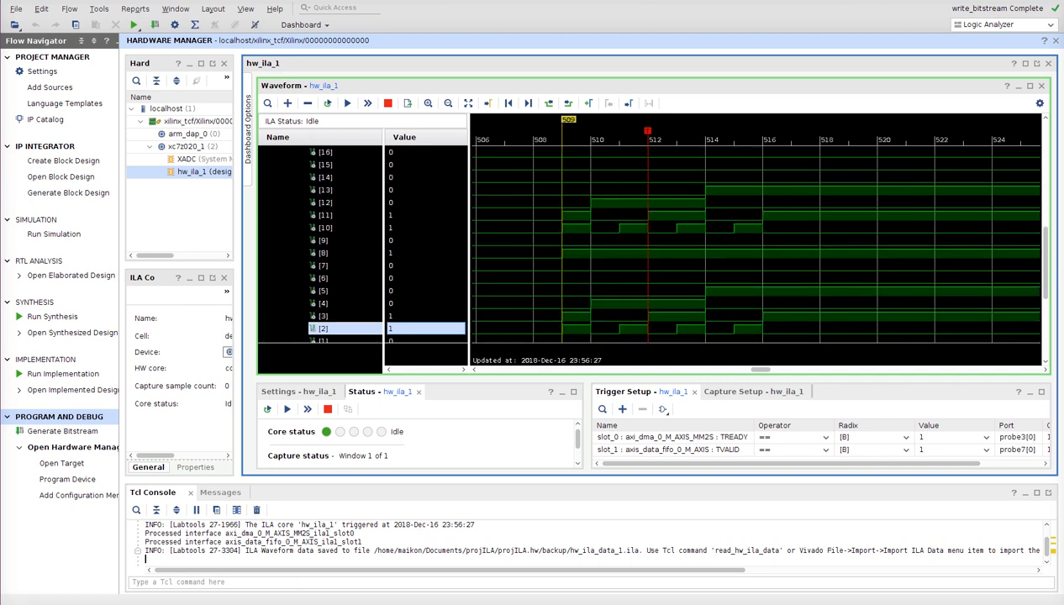
Switch to Xilinx SDK and find the TEST_START_VALUE definition in helloworld.c, highlighting its value.
key("alt+Tab")
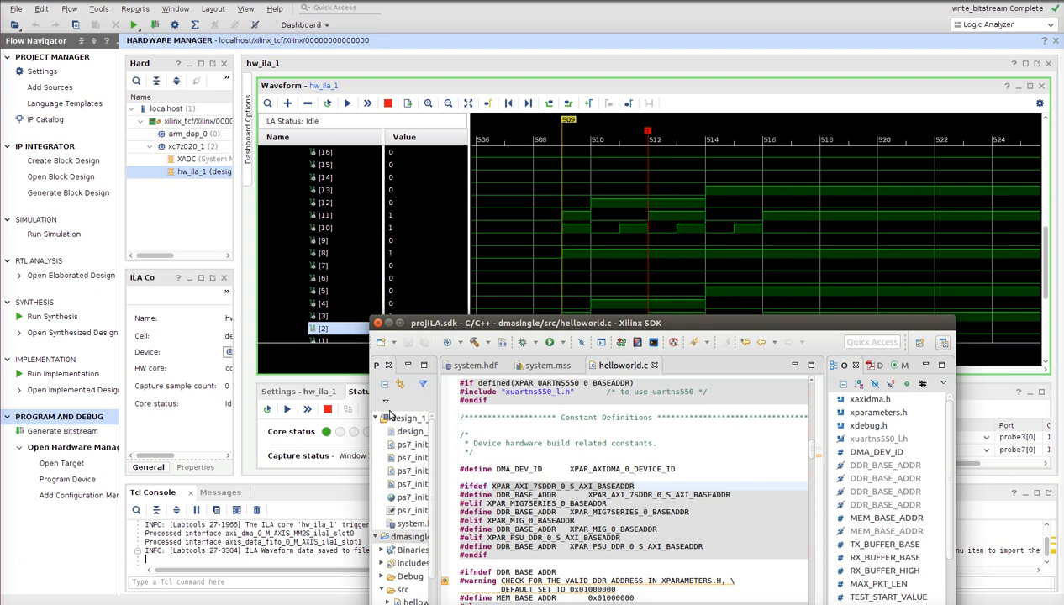
scroll(564, 449, "up", 3)
scroll(565, 453, "down", 10)
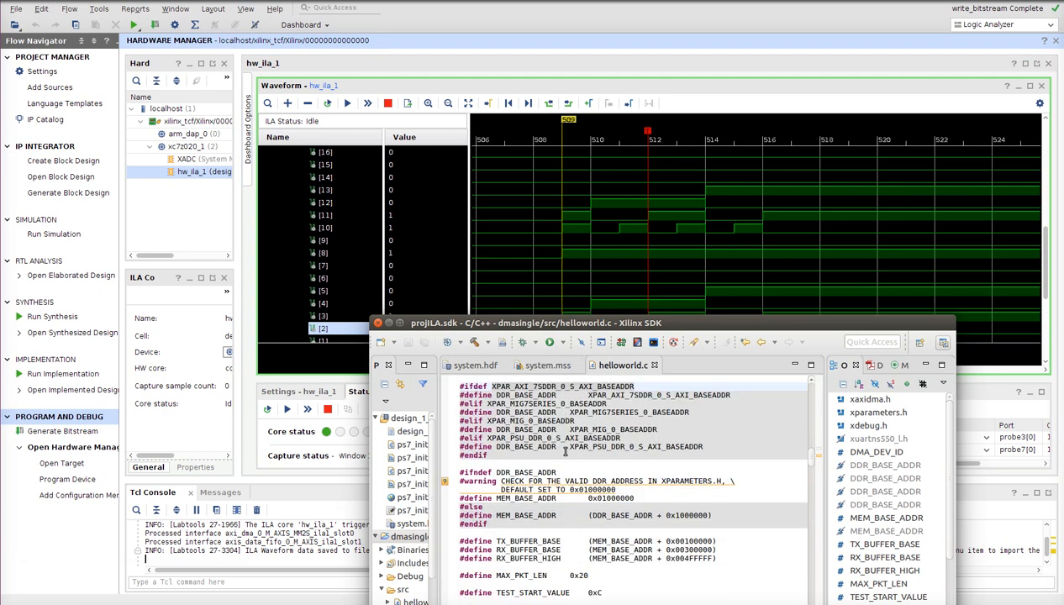
left_click_drag(533, 526, 602, 527)
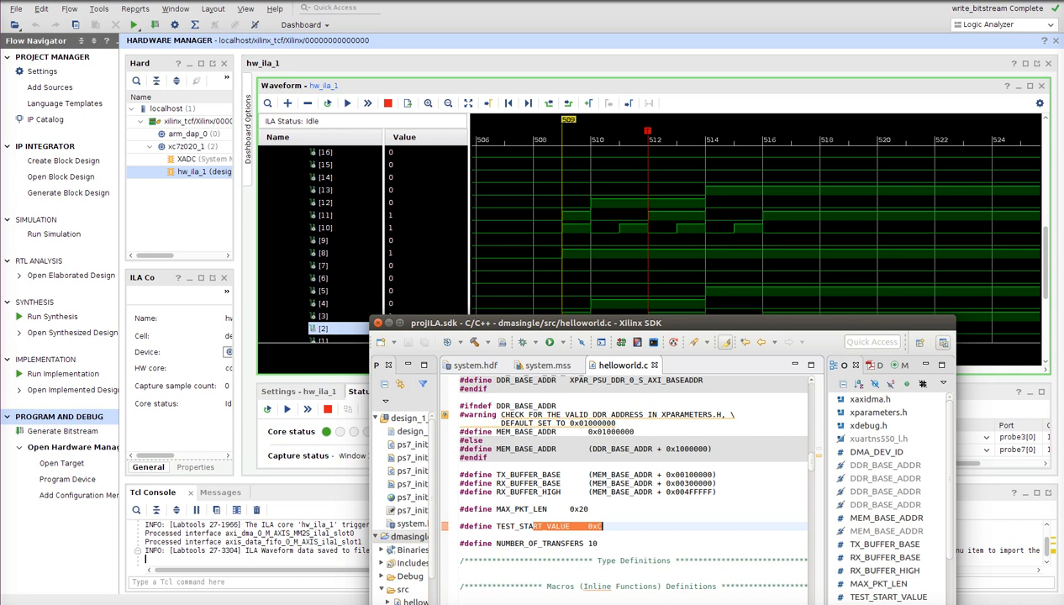
Return to Vivado and compare slot_0's lower TDATA bits at sample 509 with the TEST_START_VALUE from the code.
key("alt+Tab")
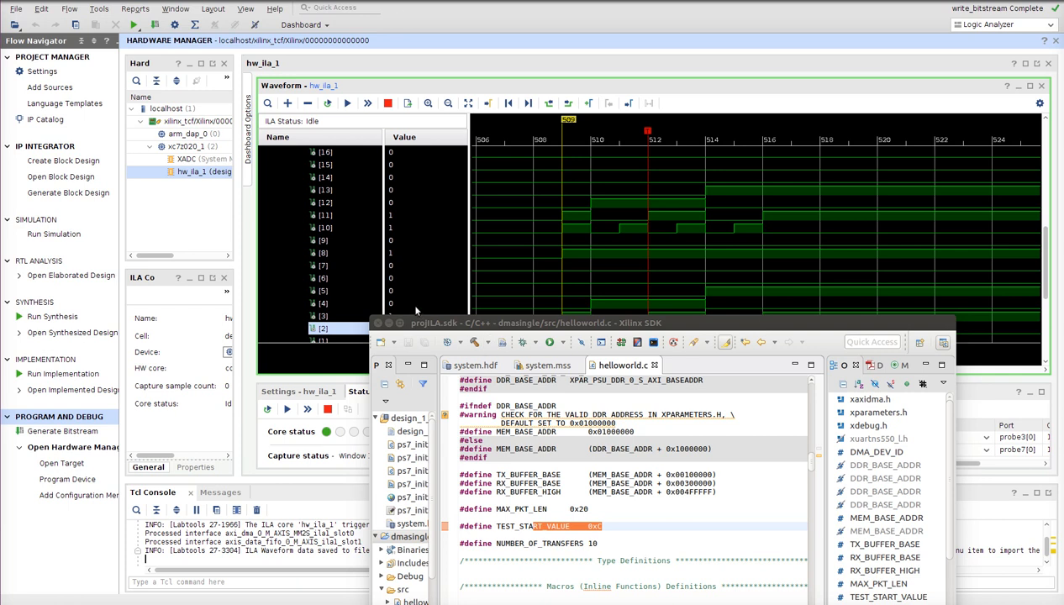
left_click(505, 69)
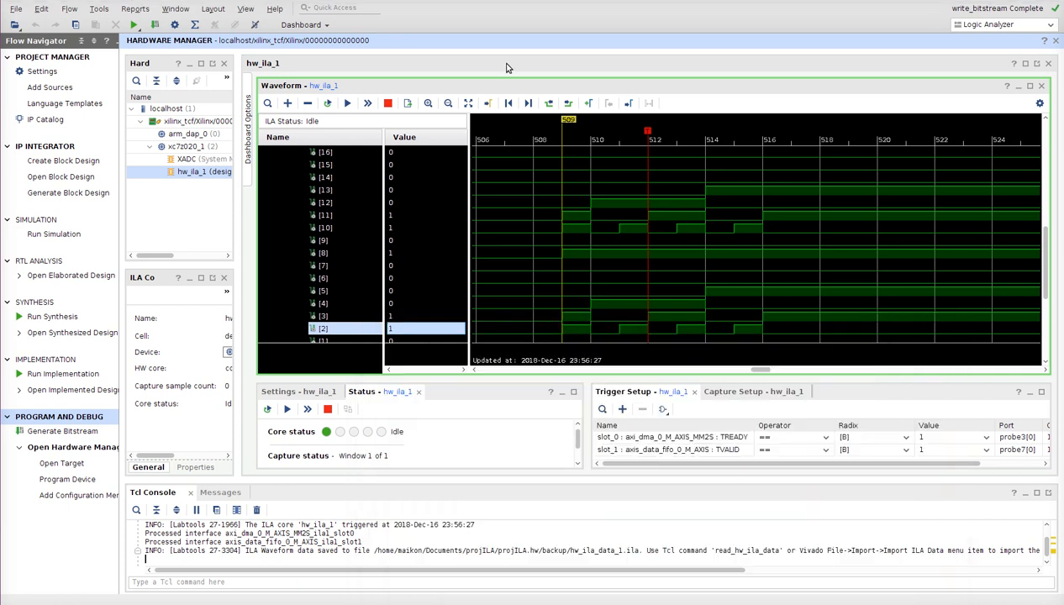
scroll(414, 325, "down", 2)
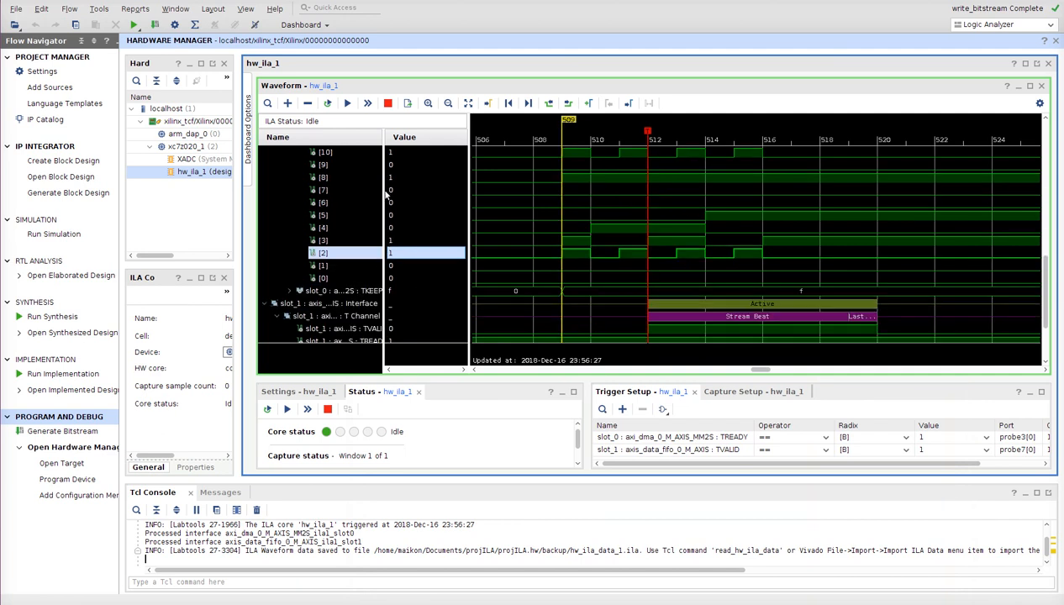
scroll(365, 218, "up", 2)
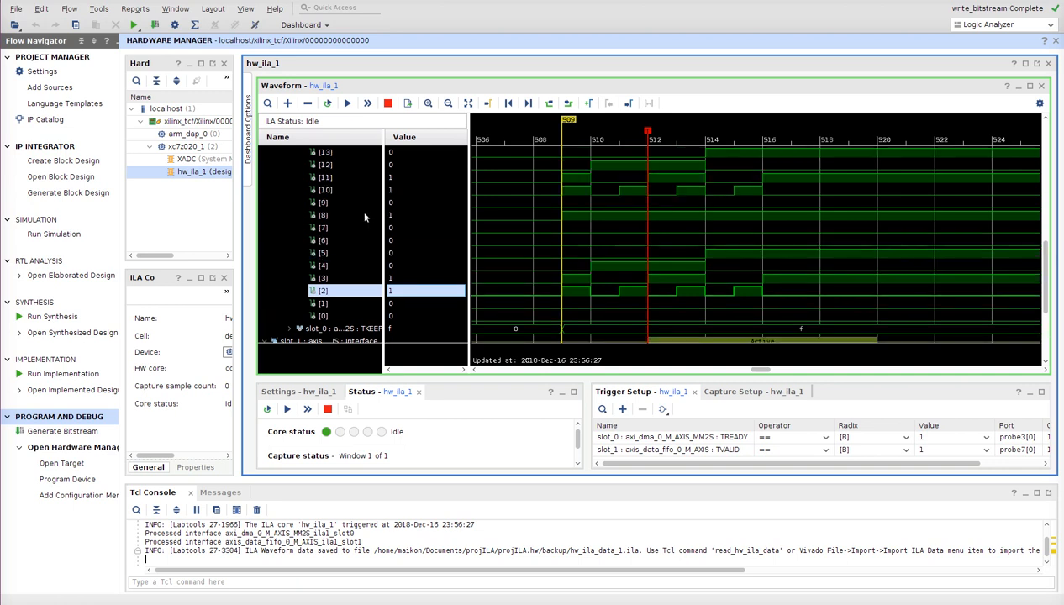